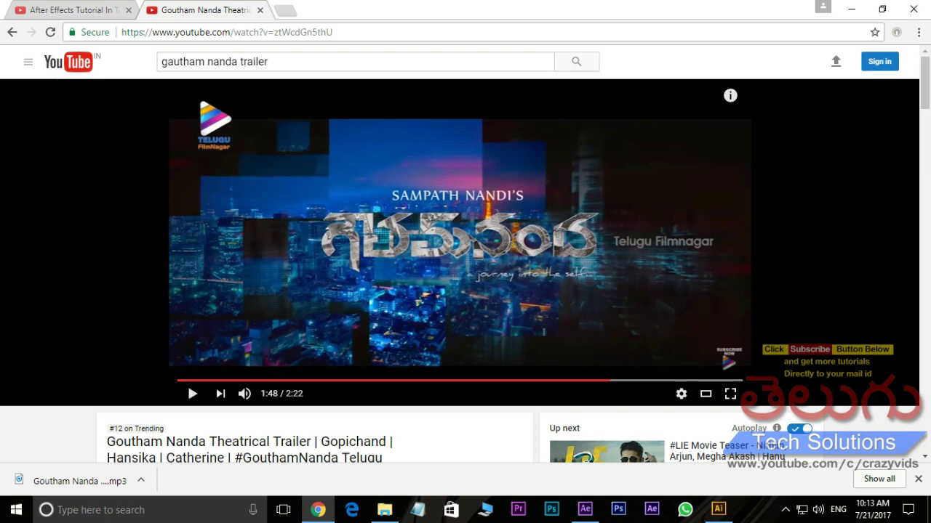
In the After Effects tutorial video tab, try sharing to Facebook, then close the login window
key("ctrl+shift+Tab")
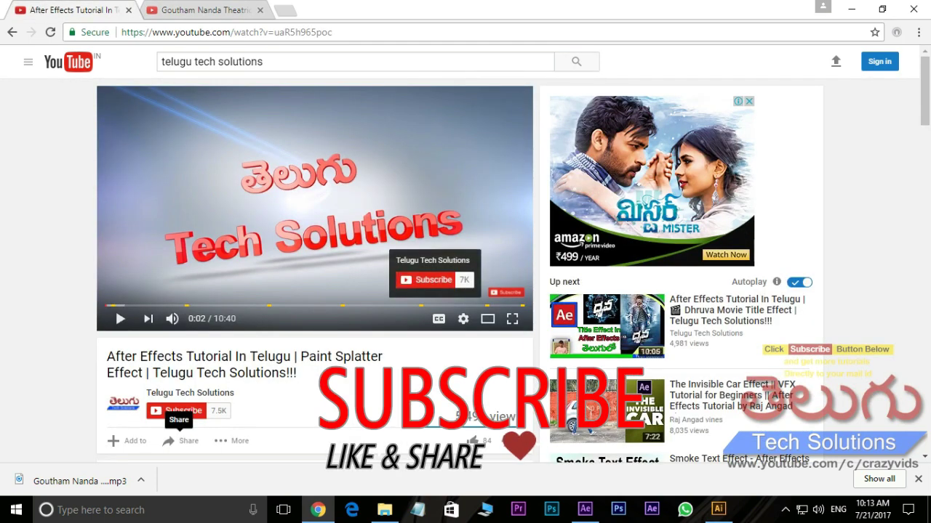
scroll(466, 269, "down", 2)
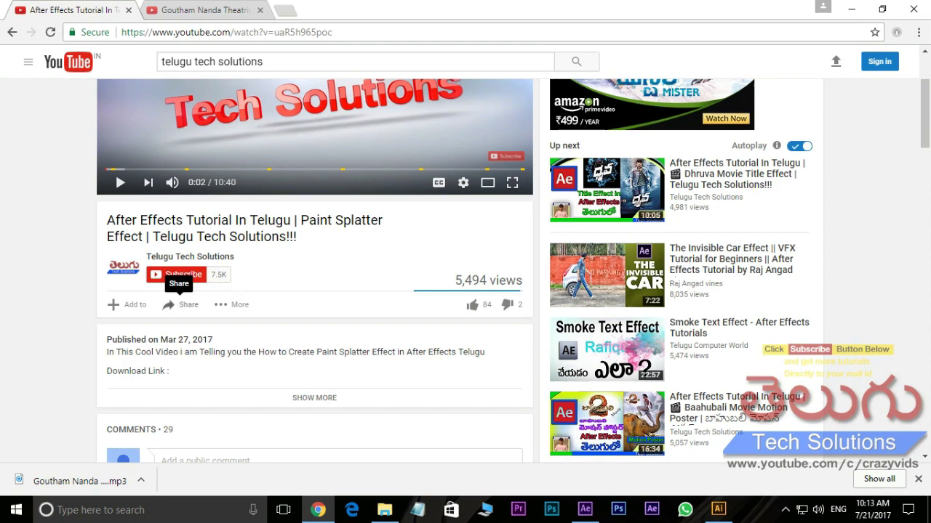
left_click(179, 305)
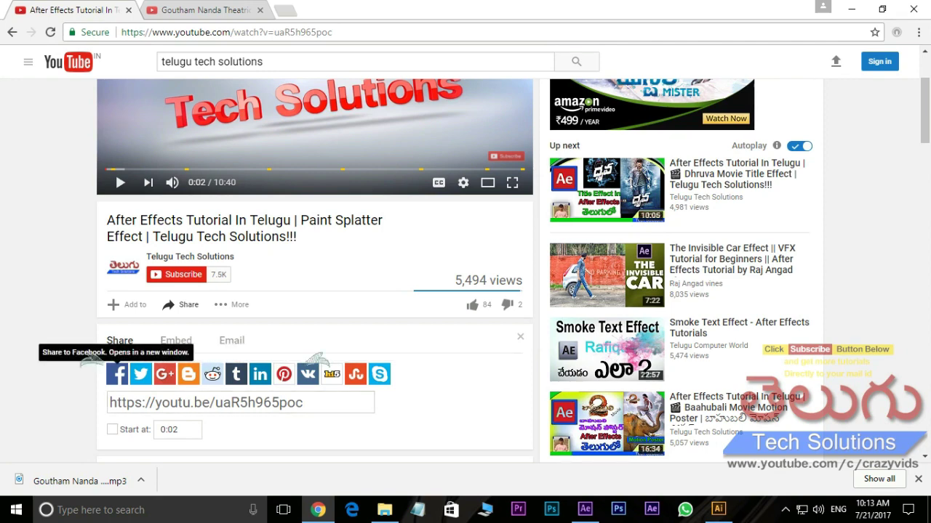
left_click(116, 374)
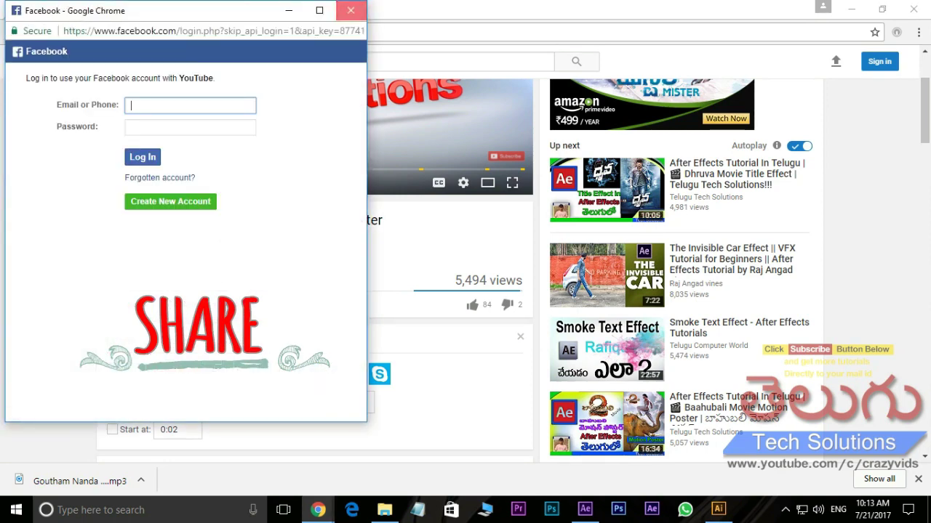
left_click(350, 10)
Back on the trailer tab, play the trailer, pause it, and rewind to the title graphic at 1:48
left_click(204, 10)
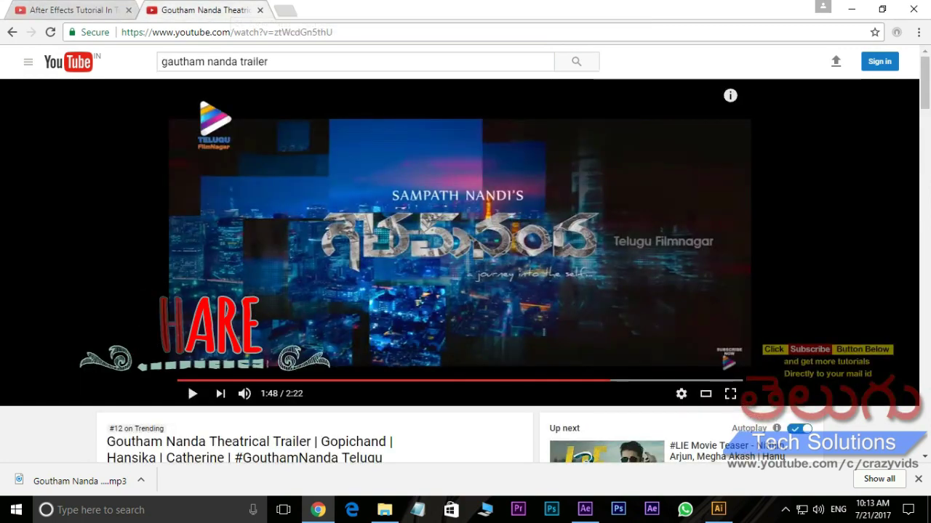
left_click(110, 348)
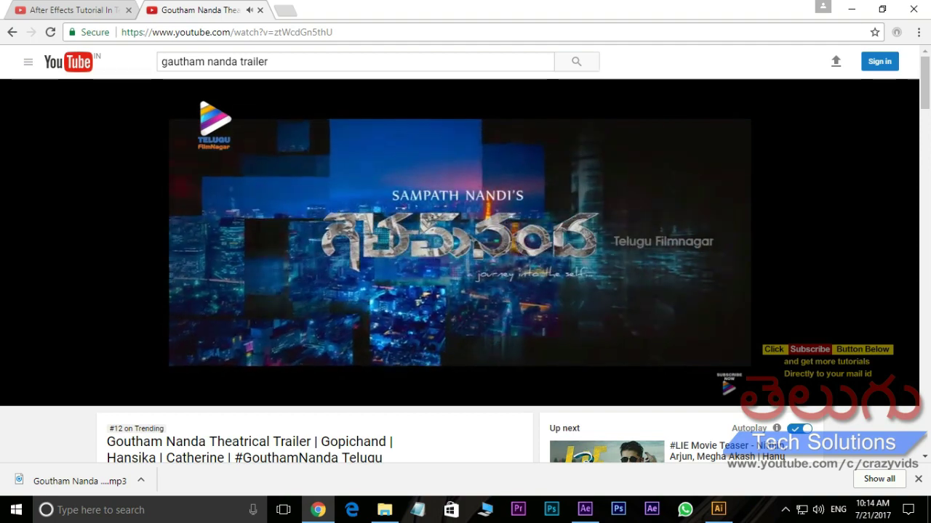
key("space")
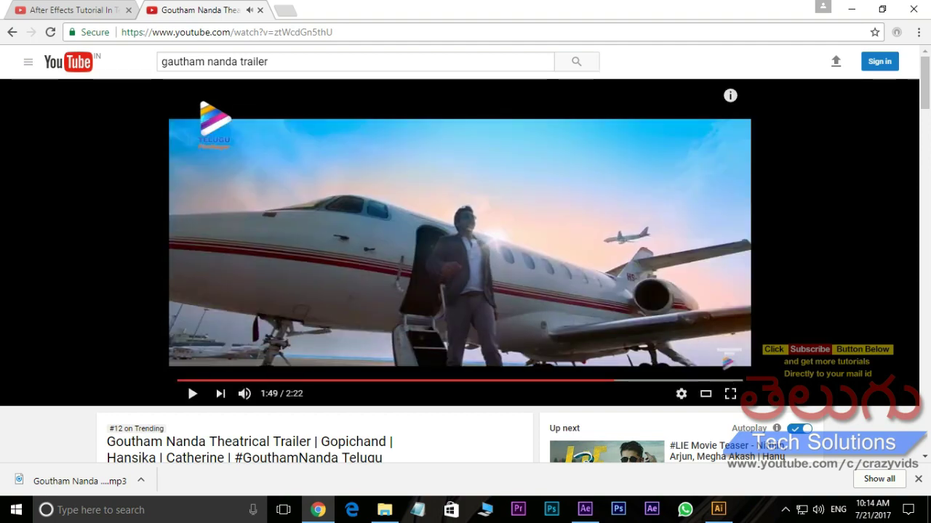
left_click_drag(600, 380, 608, 380)
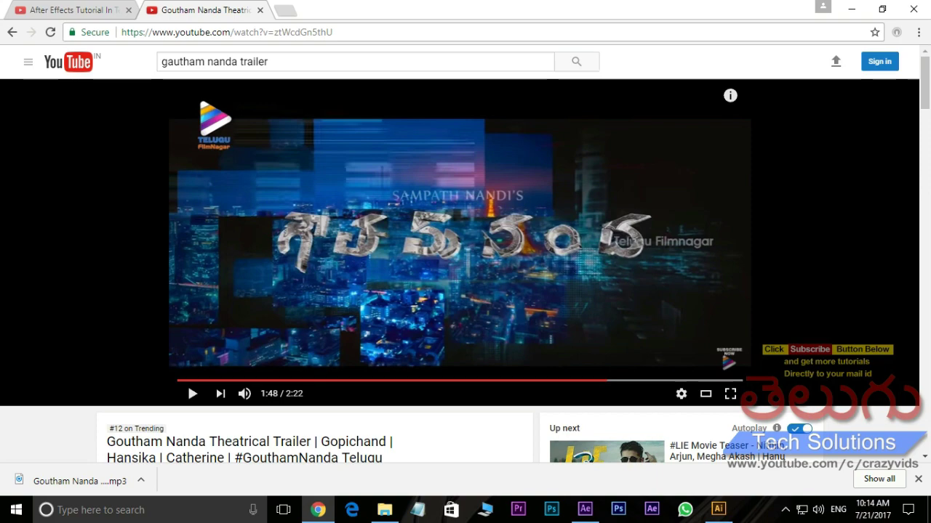
Preview the Teaser release-date poster from the gowthamnanda folder in Photos, then close it
left_click(384, 509)
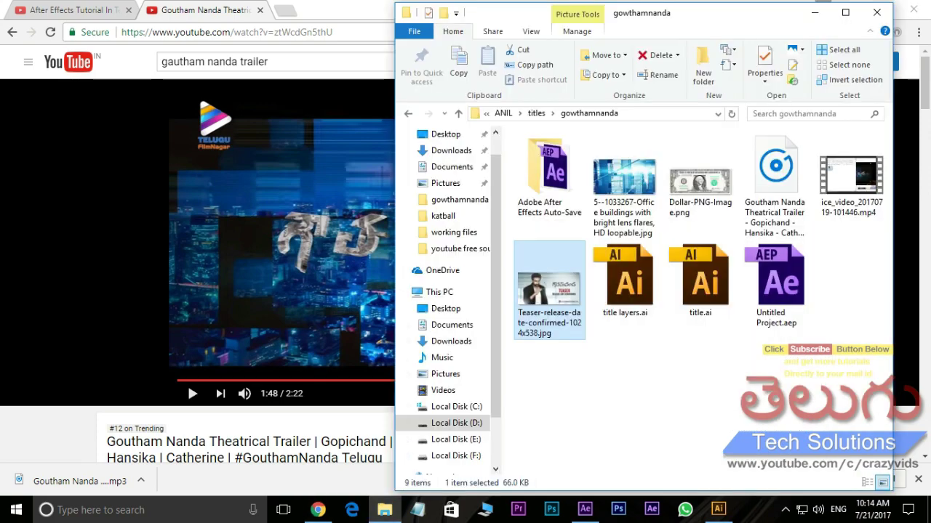
key("Return")
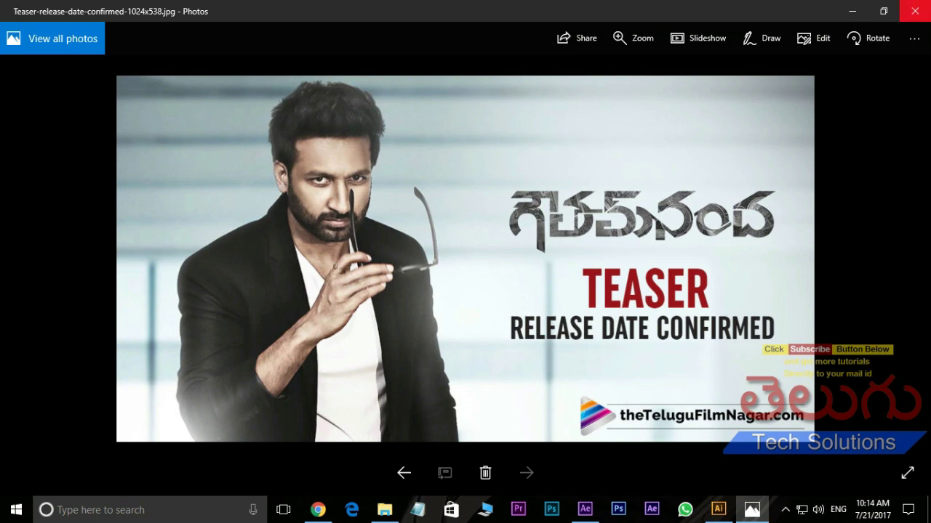
left_click(913, 10)
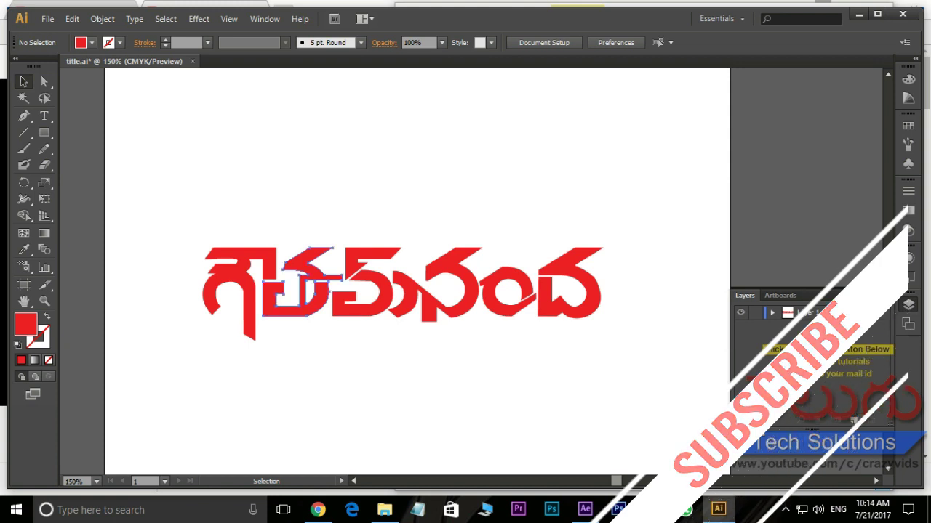
Select the red title letters, expand Layer 1 to list the letter paths, then deselect all
left_click(251, 290)
left_click(404, 301)
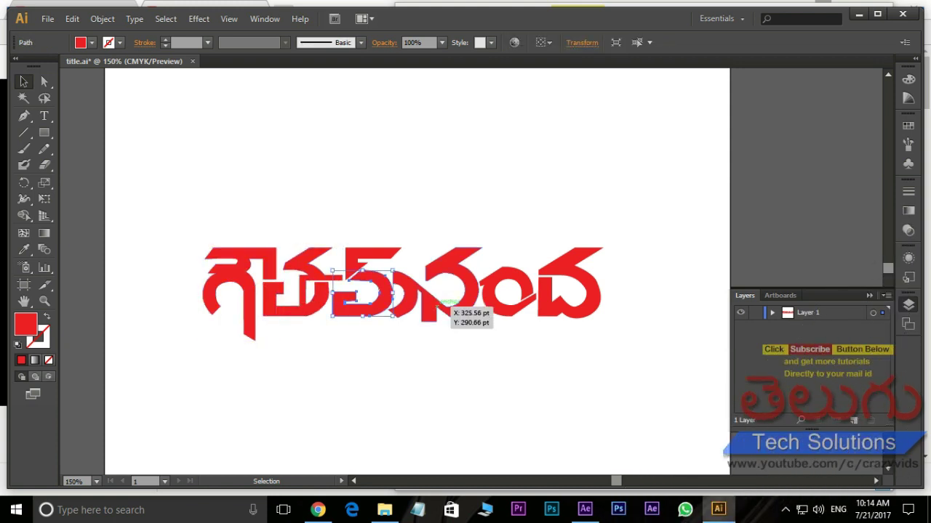
left_click(509, 291)
left_click(575, 291)
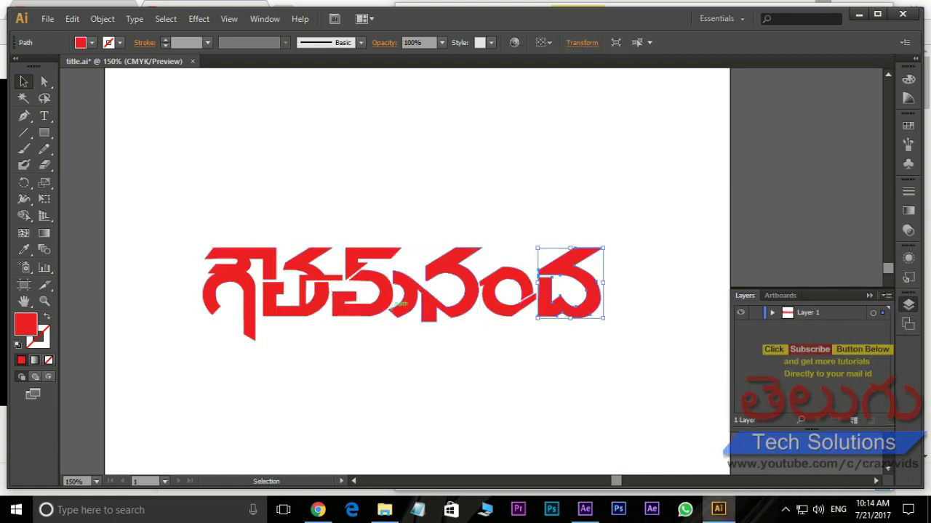
mouse_move(184, 381)
left_mouse_down()
mouse_move(618, 308)
mouse_move(625, 227)
left_mouse_up()
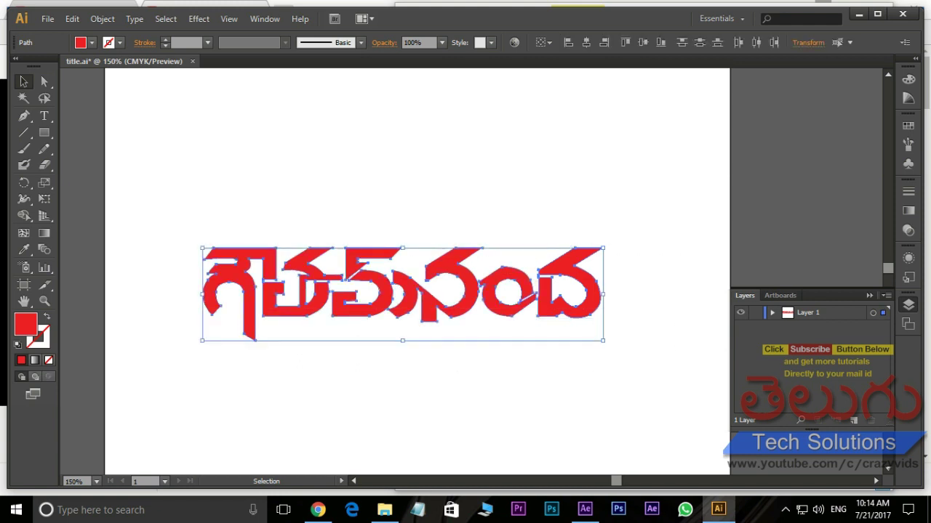
left_click(772, 313)
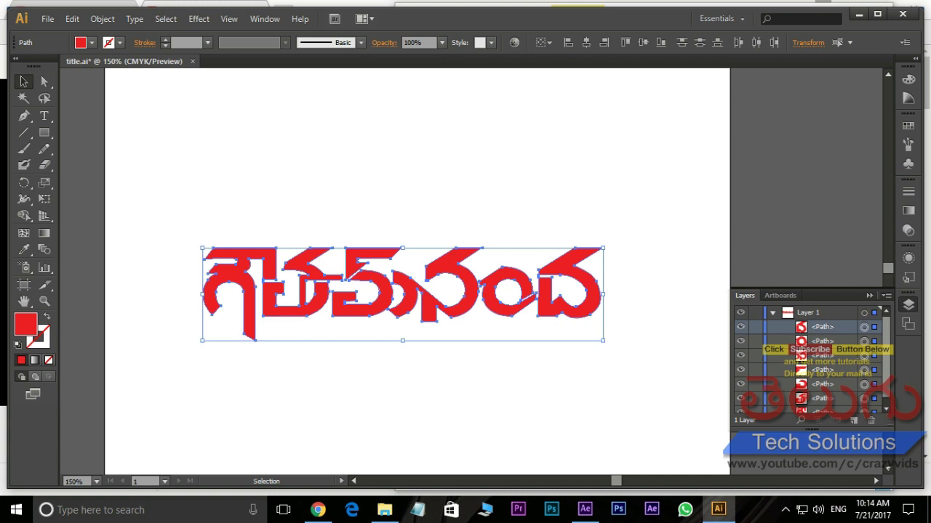
key("ctrl+shift+a")
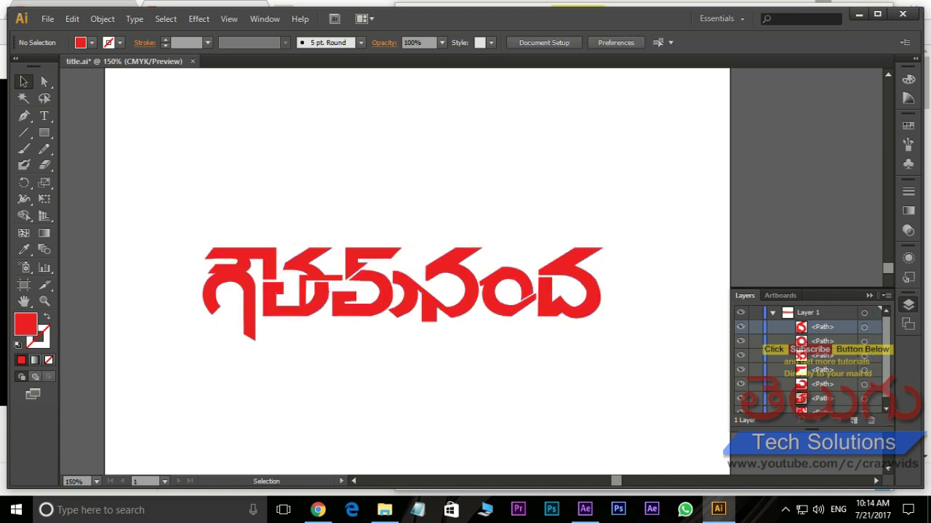
Create a new blank Untitled-1 document from File > New
left_click(47, 18)
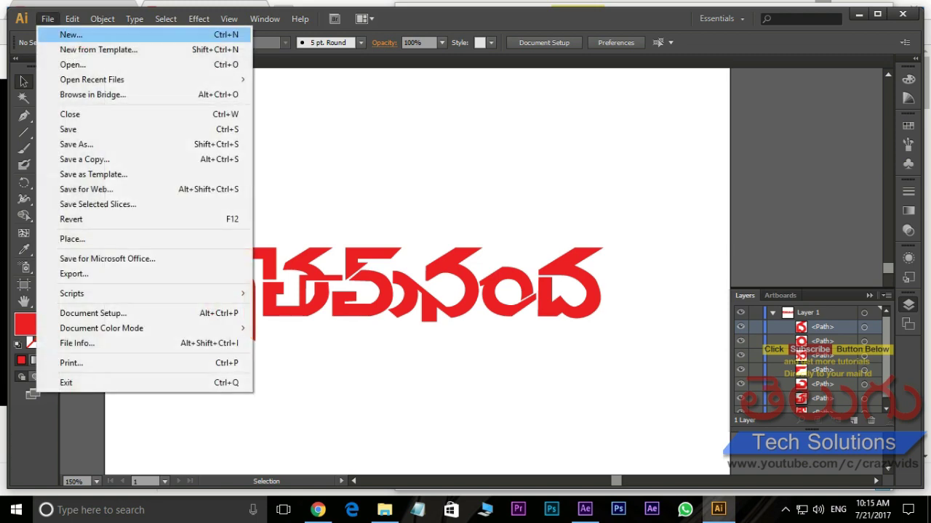
left_click(66, 33)
left_click(542, 378)
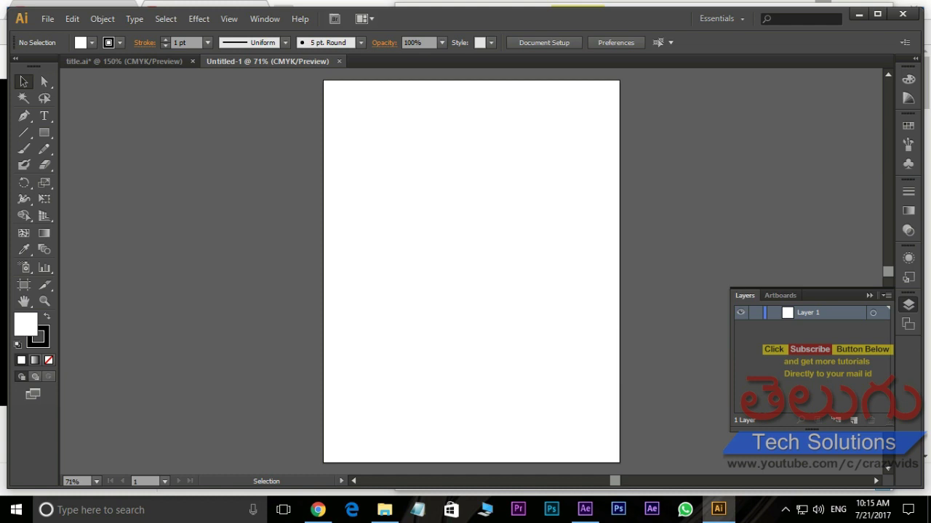
Place the Teaser poster image from the gowthamnanda folder onto the artboard and lock it on Layer 1
left_click(384, 510)
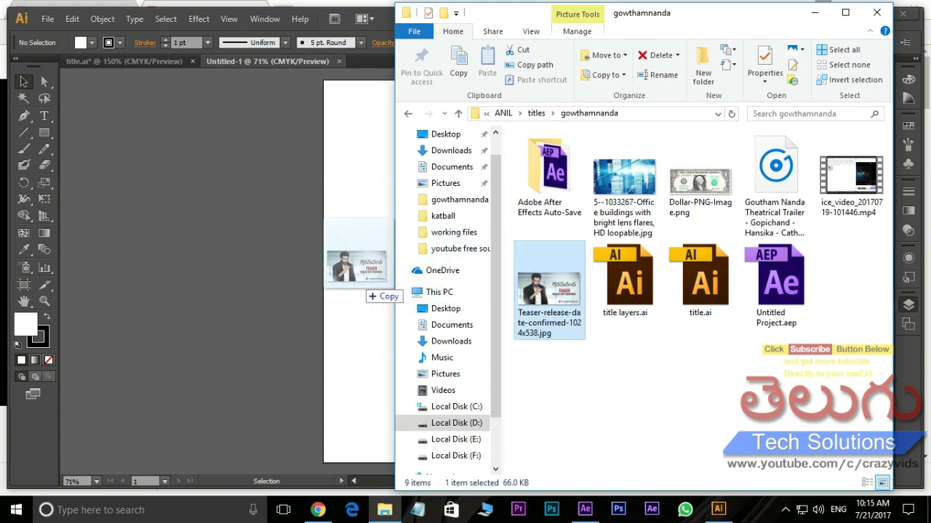
left_click_drag(549, 290, 363, 287)
left_click(814, 13)
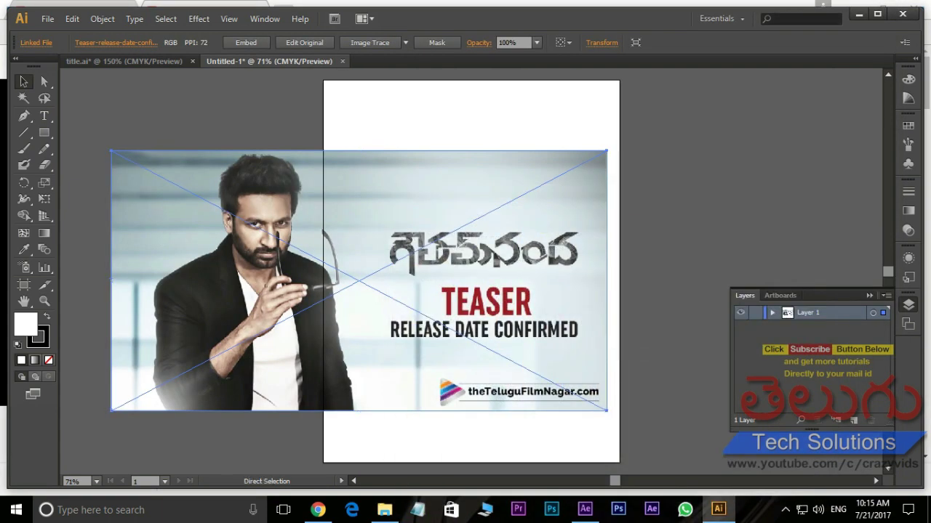
key("ctrl+equal")
key("ctrl+equal")
key("ctrl+equal")
key("ctrl+minus")
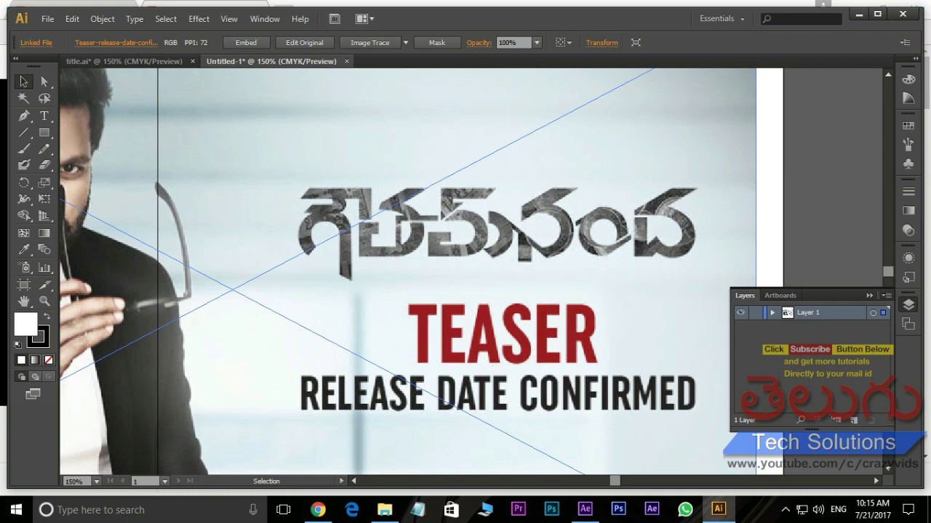
left_click(772, 313)
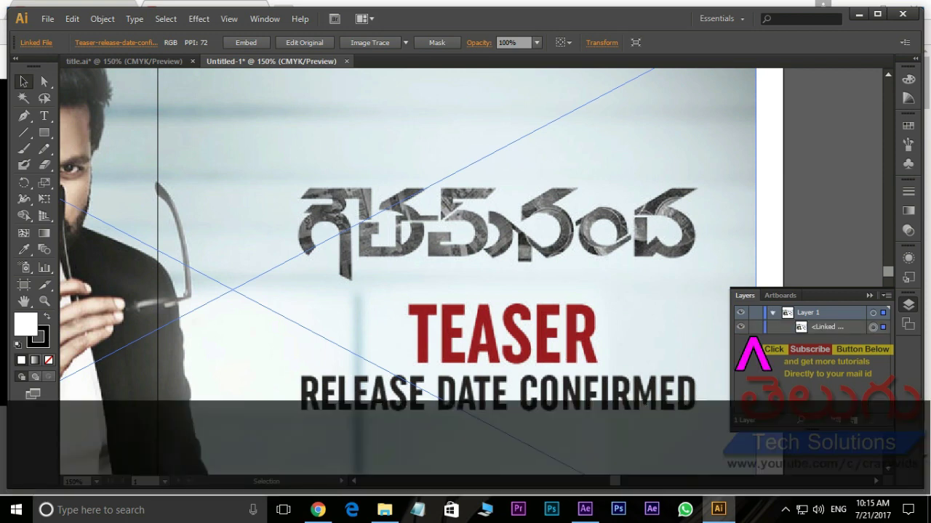
left_click(754, 327)
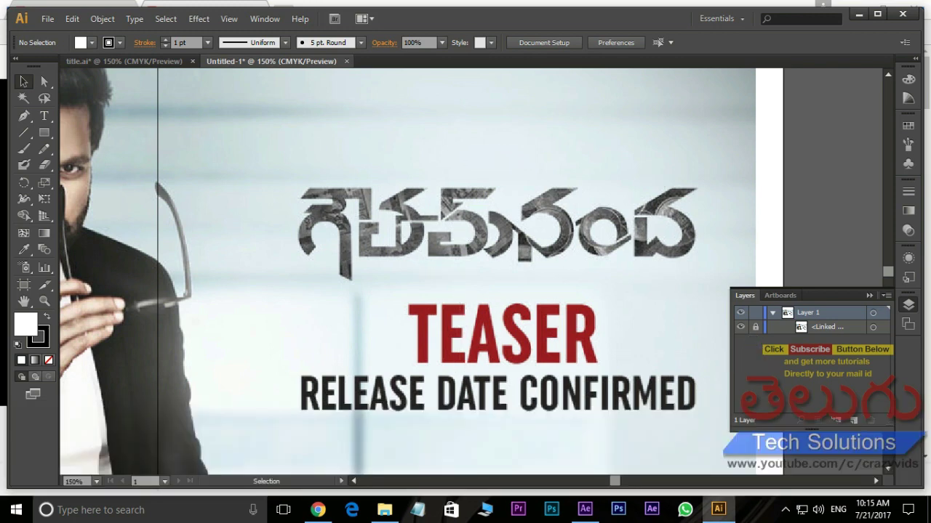
Zoom into the title and start a Pen path along the first letter's left curves, with fill set to None
key("ctrl+plus")
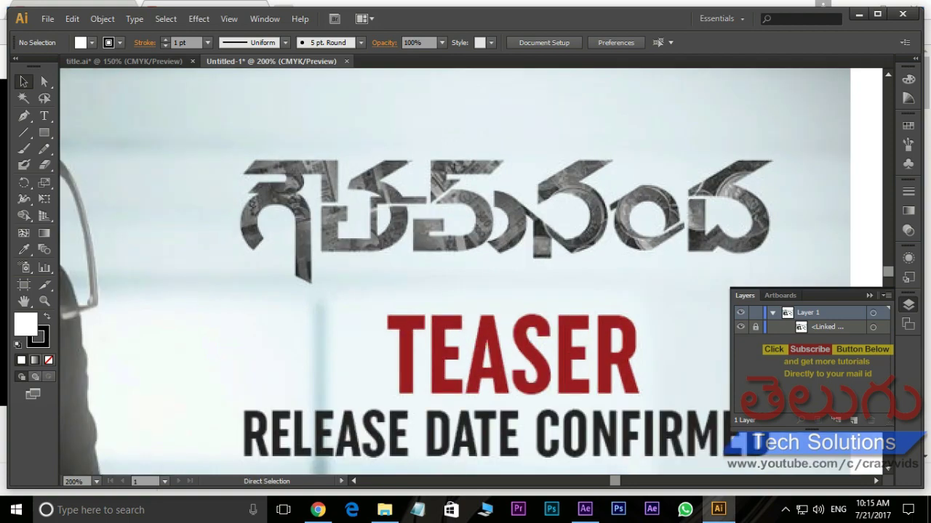
key("ctrl+plus")
left_click_drag(465, 269, 567, 365)
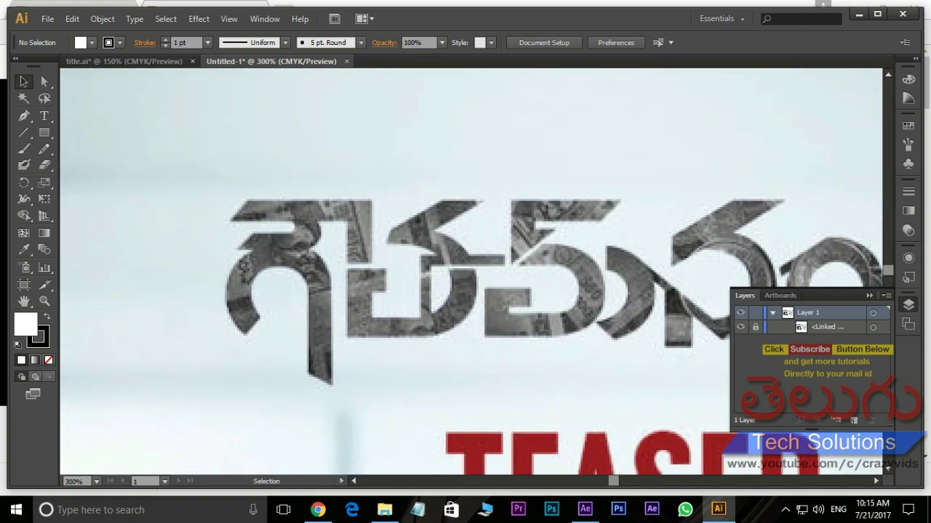
key("p")
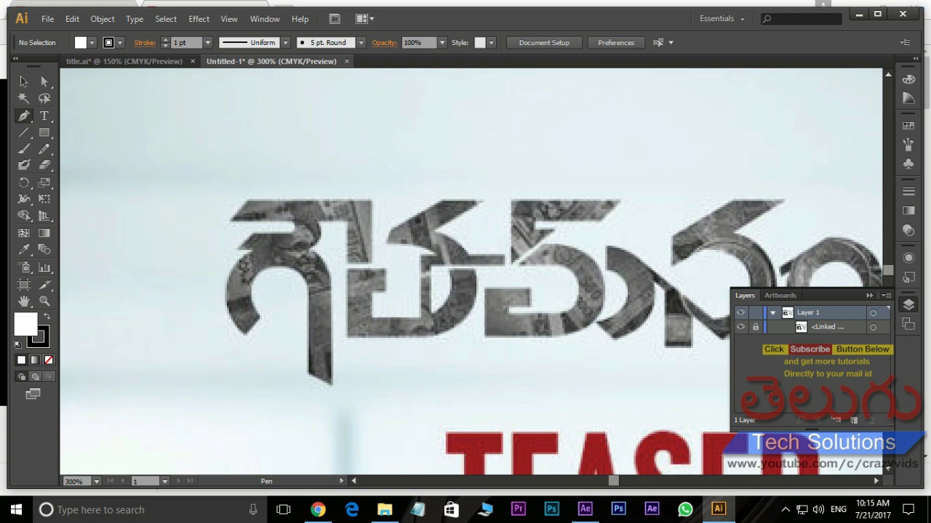
left_click(232, 251)
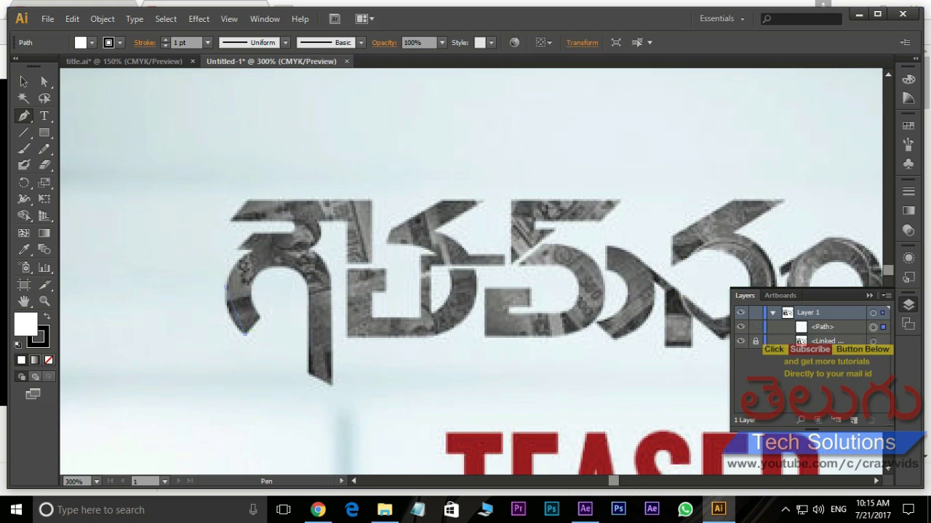
left_click_drag(232, 327, 218, 322)
left_click_drag(225, 287, 230, 252)
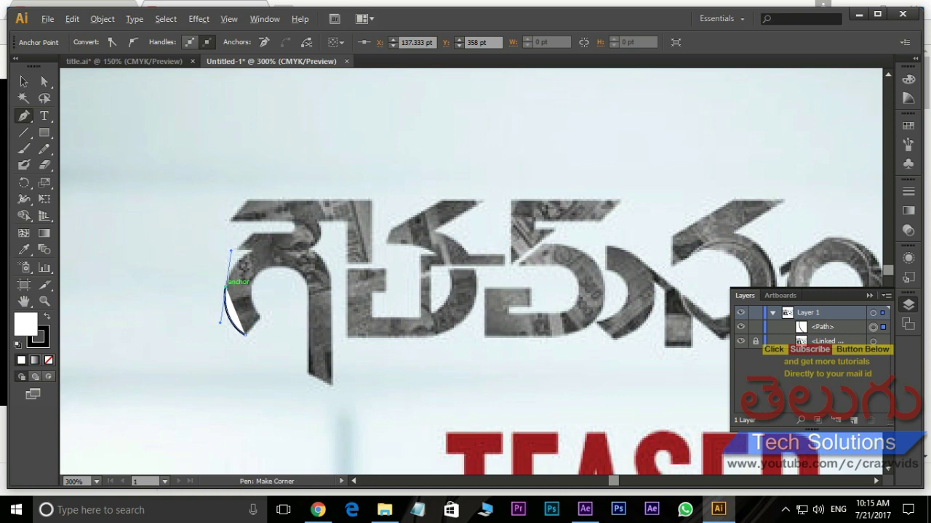
left_click(226, 287)
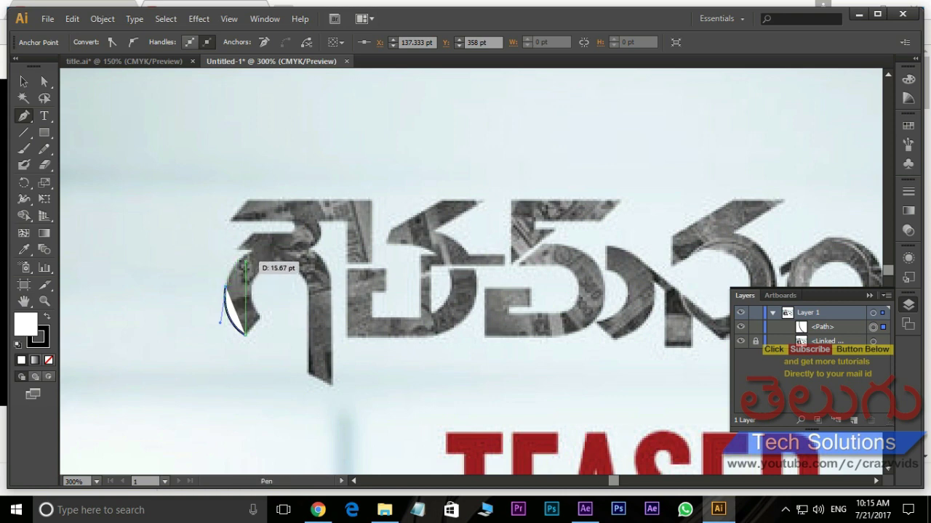
left_click_drag(251, 249, 275, 240)
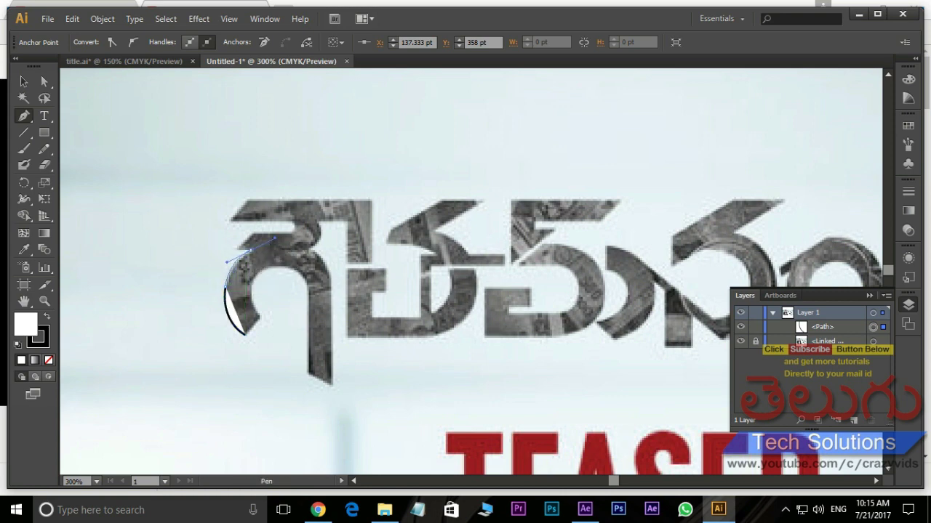
left_click(251, 249)
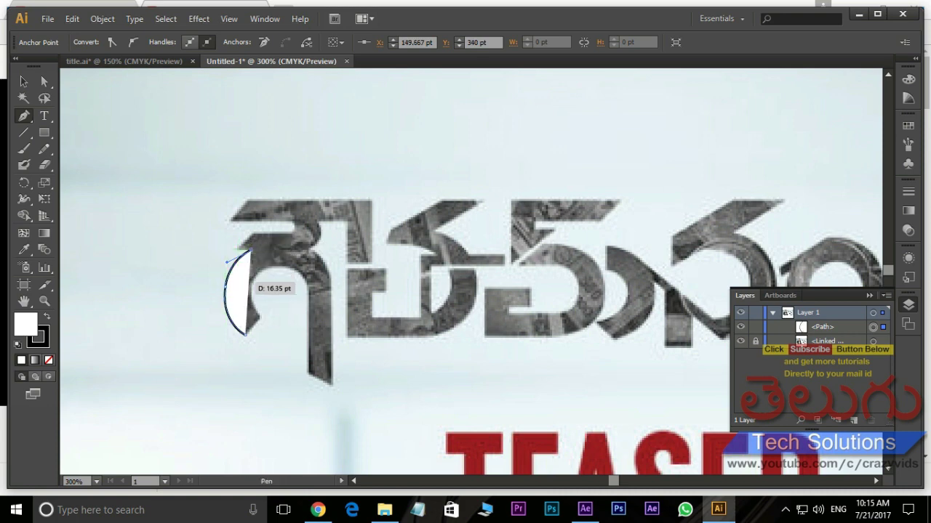
left_click_drag(237, 296, 94, 311)
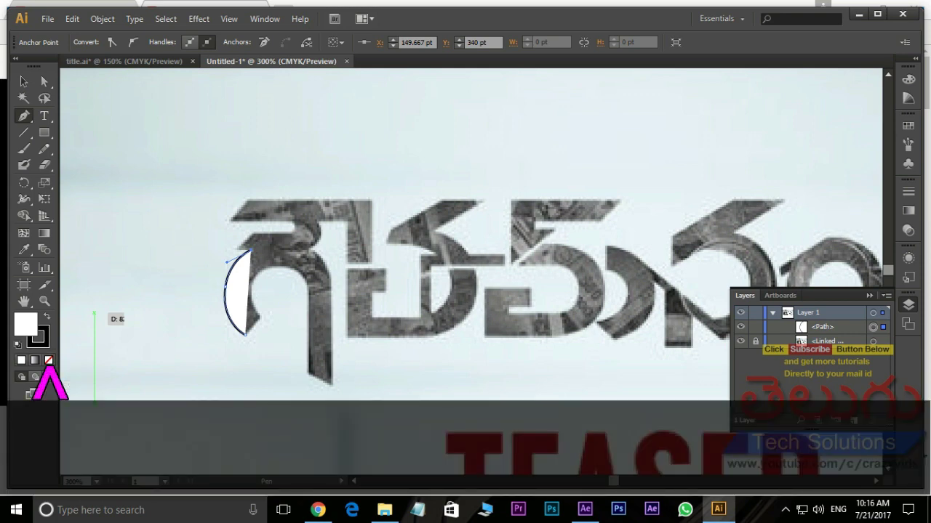
left_click(48, 360)
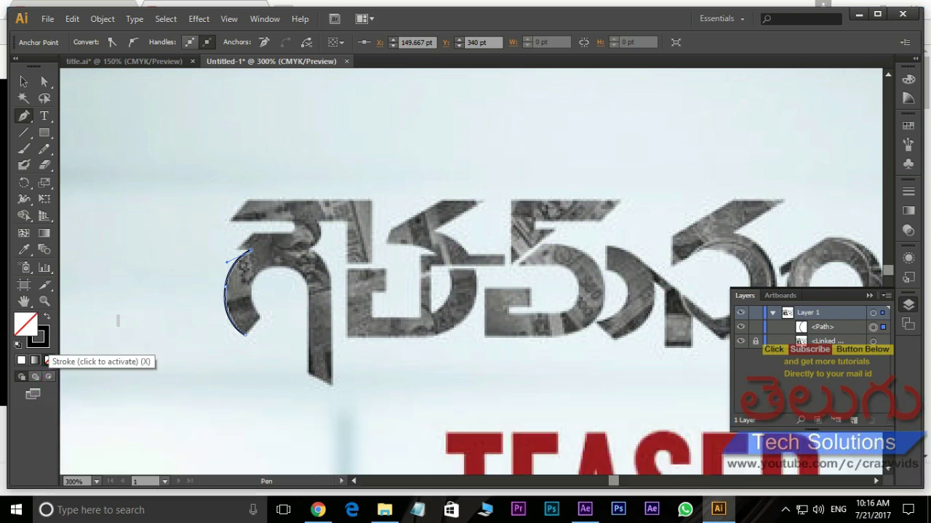
left_click(36, 336)
Continue the outline across the letter's top, down its right edge and stem, round the inner arch to the lower-left tip
left_click(293, 229)
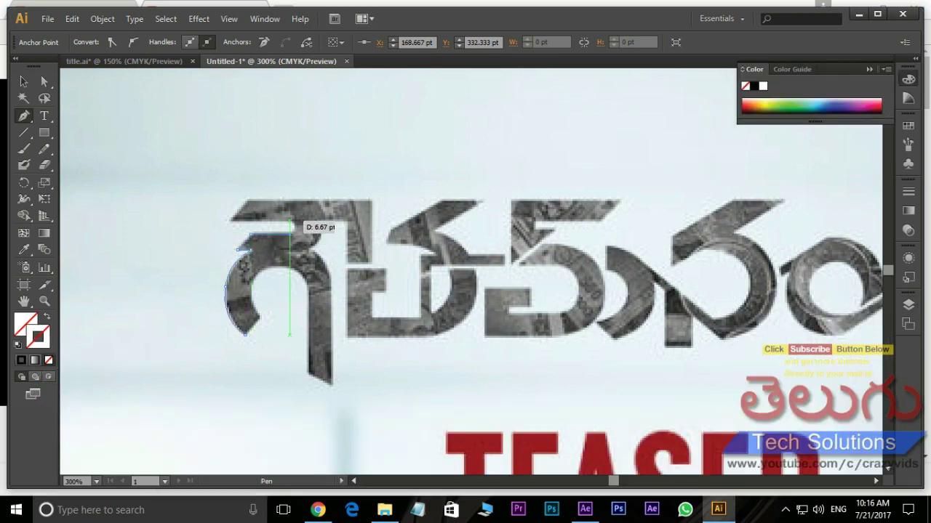
left_click(231, 220)
left_click(245, 201)
left_click(372, 199)
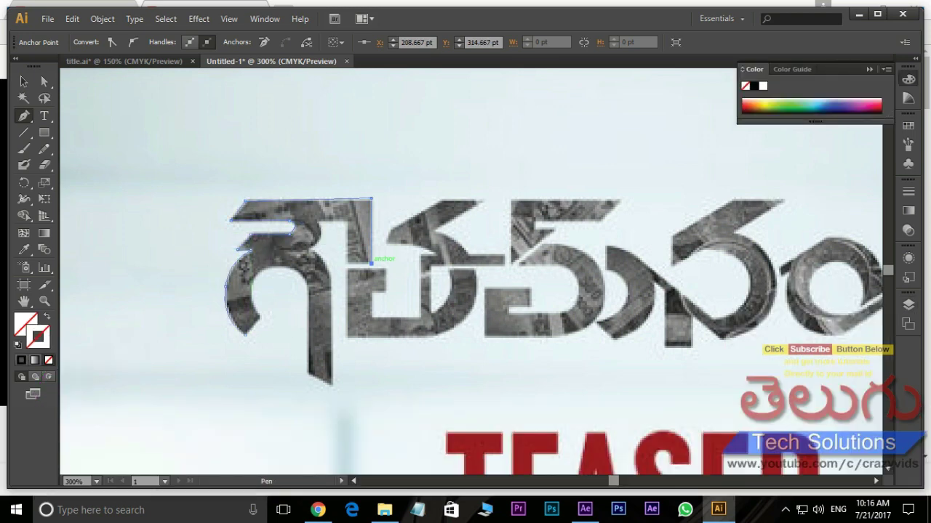
left_click(372, 263)
mouse_move(313, 246)
left_mouse_down()
mouse_move(298, 254)
mouse_move(327, 289)
left_mouse_up()
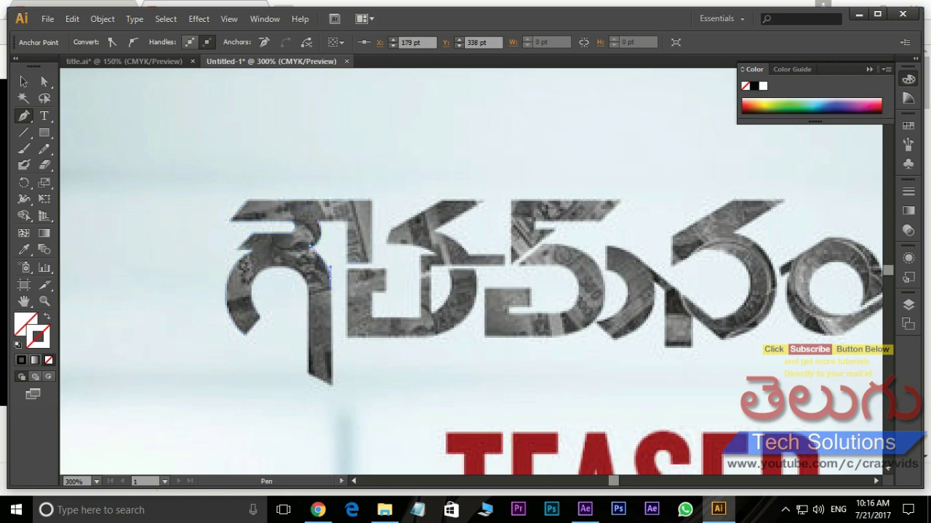
left_click(332, 385)
left_click_drag(306, 372, 306, 290)
left_click_drag(275, 263, 258, 276)
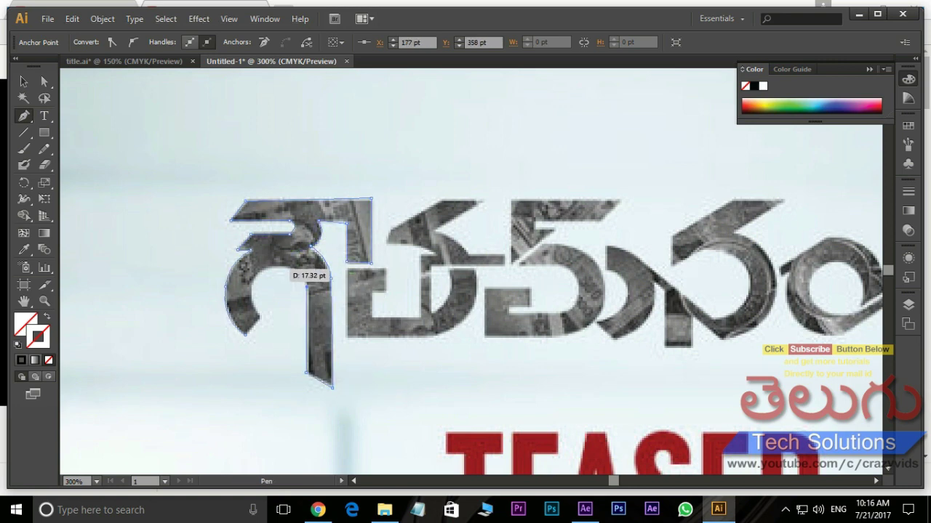
mouse_move(254, 319)
left_mouse_down()
mouse_move(247, 331)
mouse_move(220, 322)
left_mouse_up()
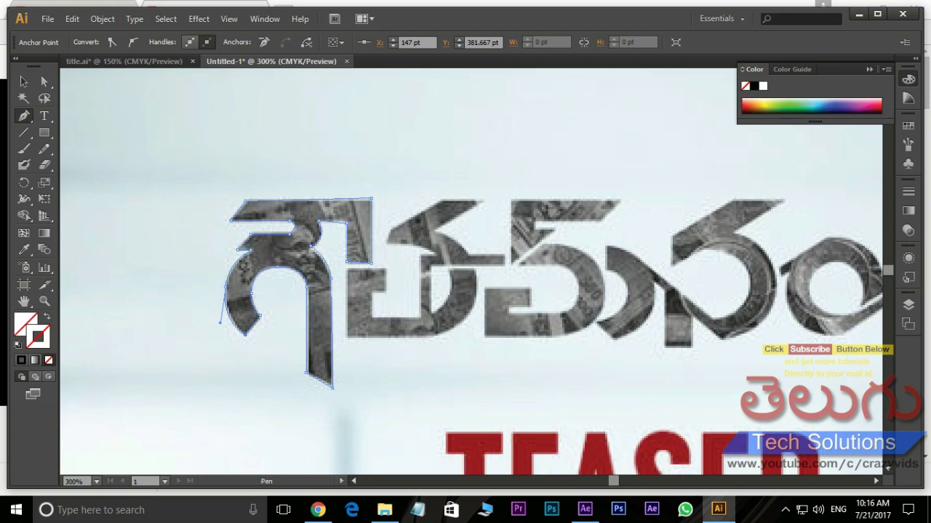
Remove the first letter's stroke, fill it with FF0000 red, then deselect it
key("slash")
double_click(26, 325)
type("FF0000")
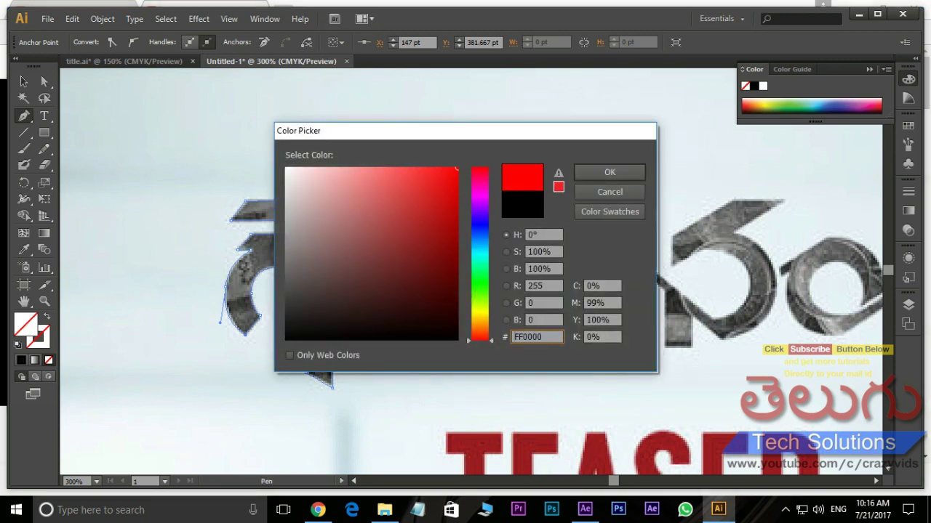
key("Return")
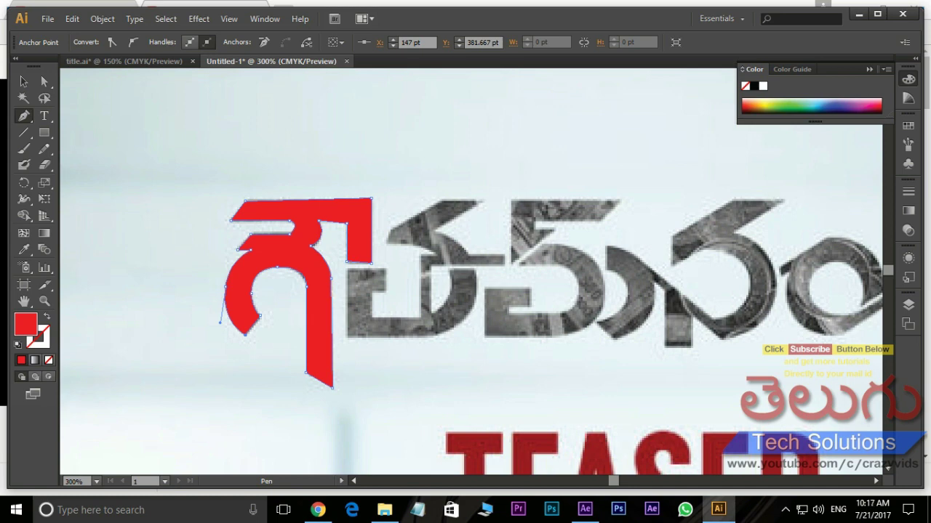
key("v")
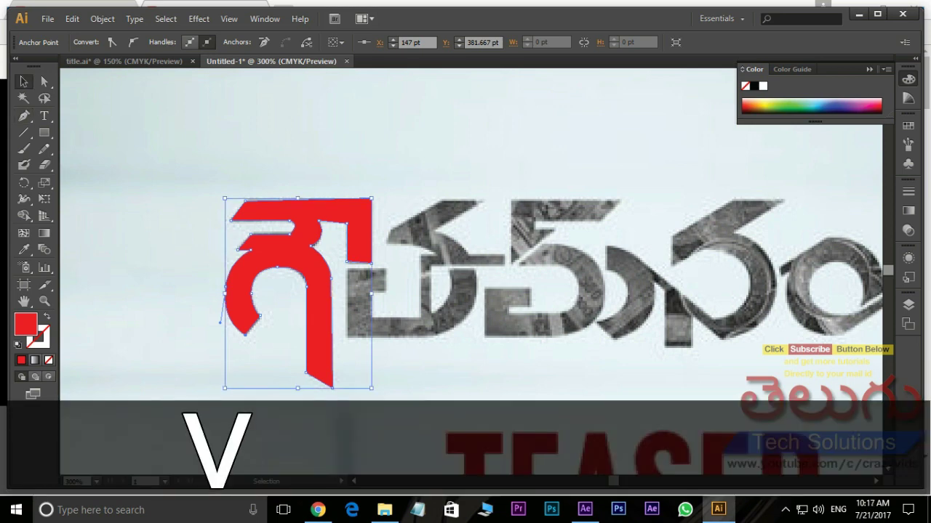
key("ctrl+shift+a")
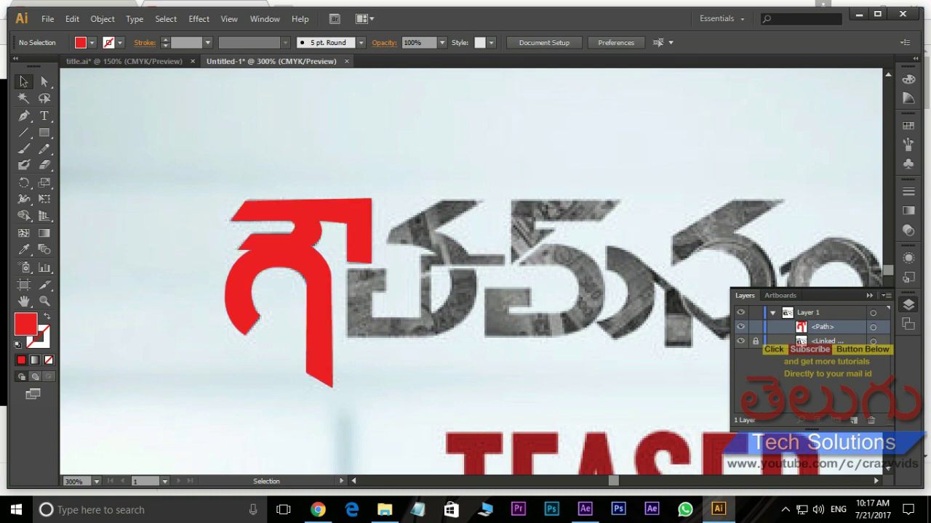
Begin a Pen path on the second letter, then end it to start a fresh outline
left_click(24, 116)
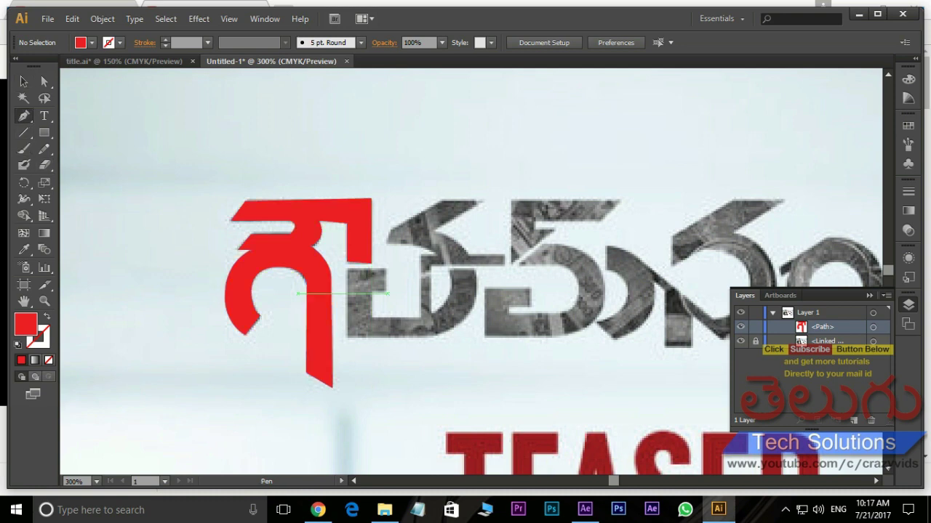
left_click(388, 294)
left_click(387, 269)
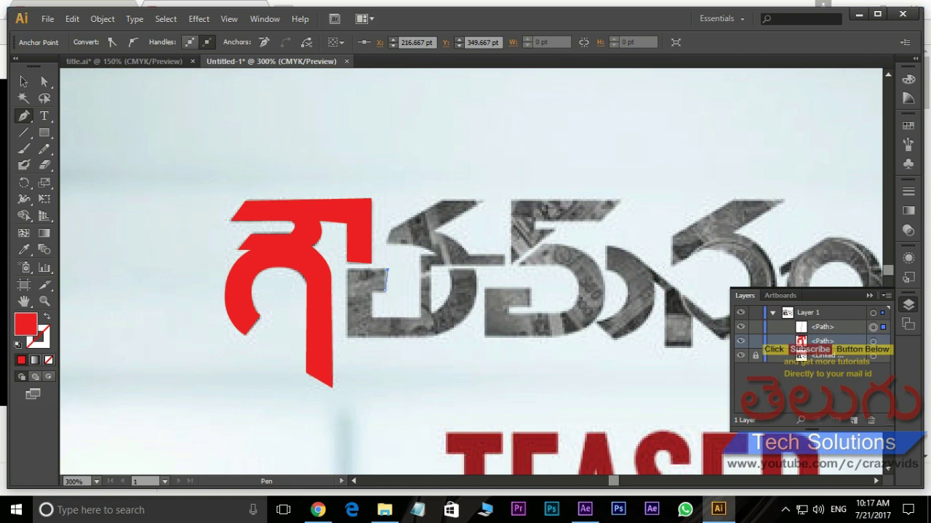
key("ctrl")
left_click(384, 280, "ctrl")
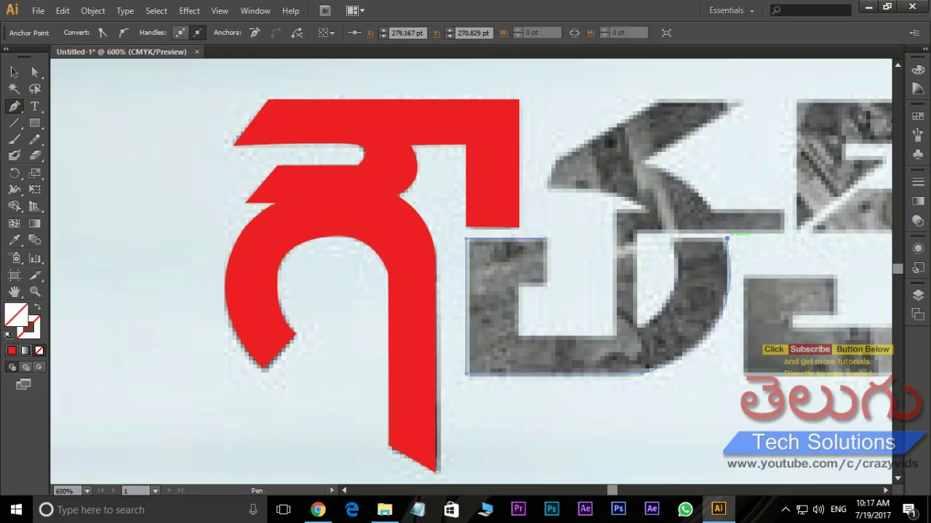
Trace the second letter's full outline, close it, and fill it red
left_click(727, 238)
left_click(636, 231)
left_click(783, 231)
left_click(783, 211)
left_click(744, 100)
left_click(654, 99)
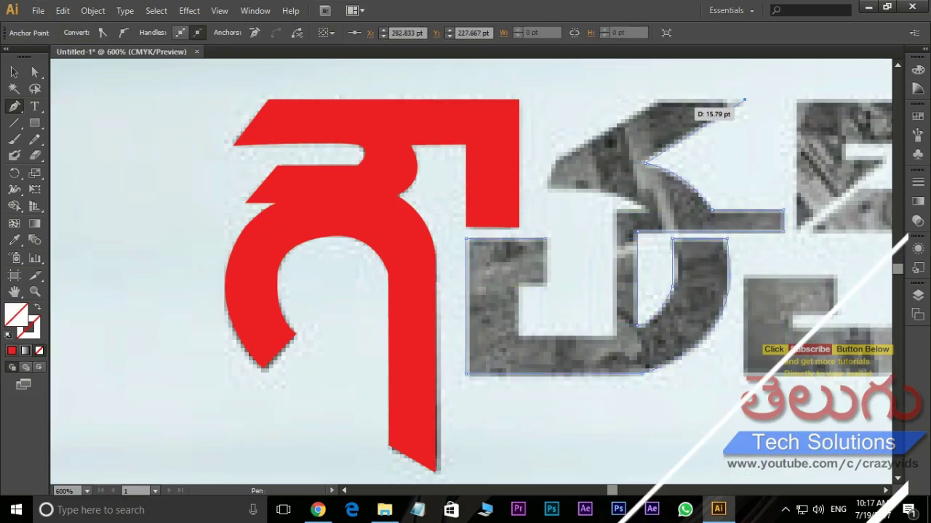
left_click(547, 188)
left_click(613, 211)
left_click(613, 335)
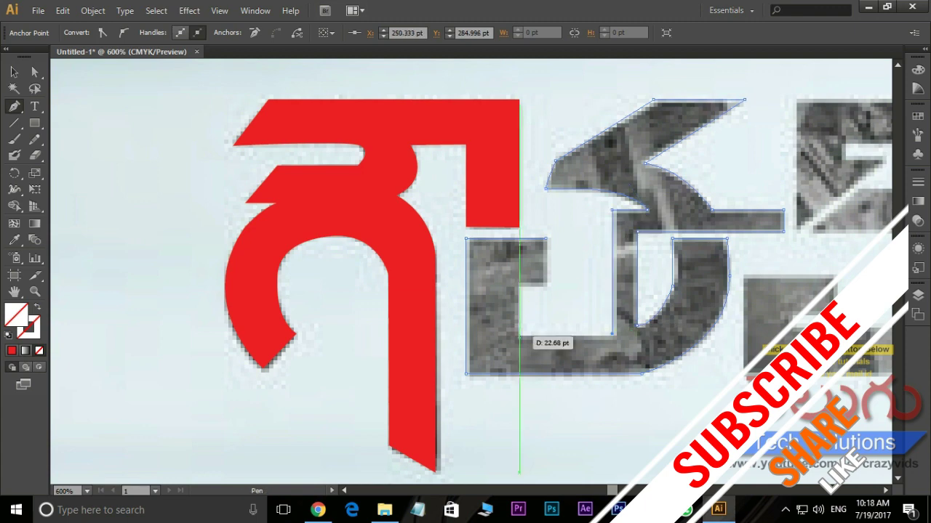
left_click(519, 334)
left_click(519, 286)
left_click(547, 285)
left_click(548, 238)
key("shift+x")
Trace the 5-shaped third letter around its bowl and bottom edge, close it, and fill it red
left_click_drag(727, 290, 371, 312)
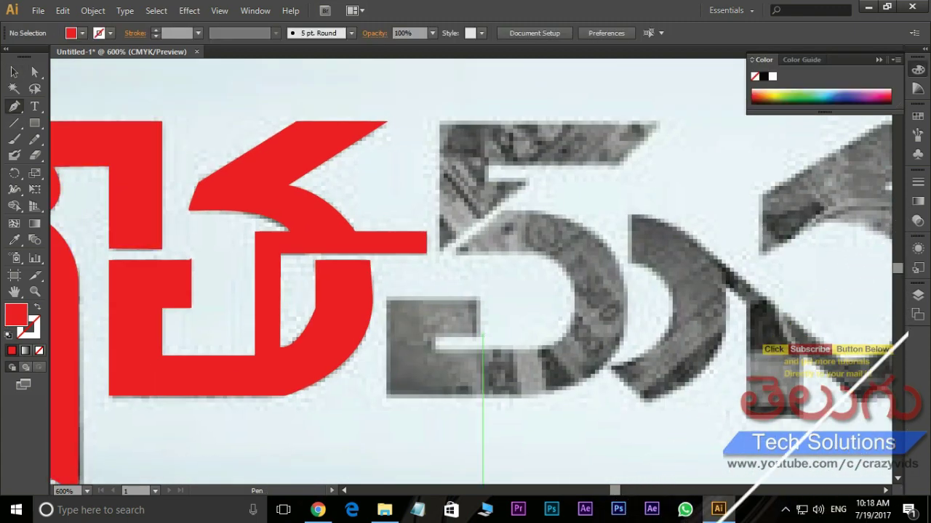
left_click(386, 298)
left_click(482, 299)
left_click(482, 335)
key("slash")
left_click(386, 396)
left_click(535, 396)
left_click_drag(627, 306, 627, 276)
left_click(502, 213)
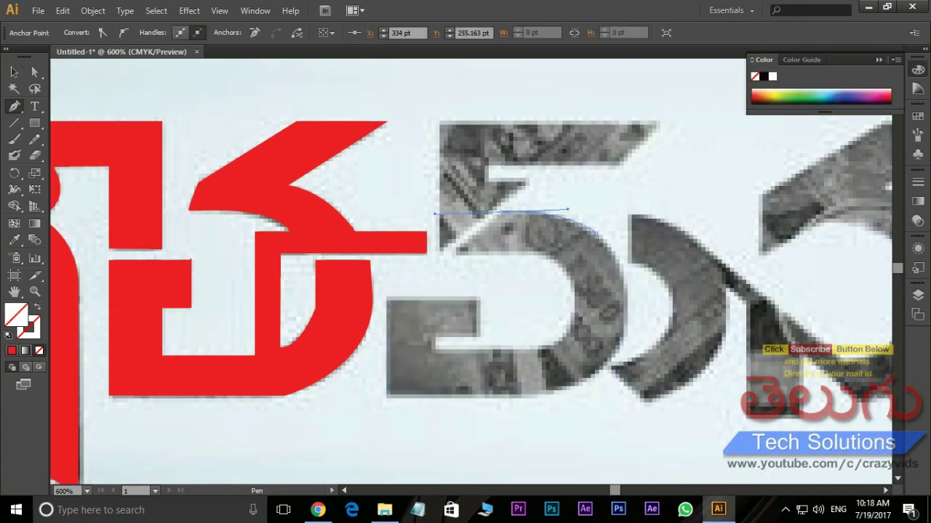
left_click(453, 252)
left_click(539, 255)
left_click_drag(575, 304, 574, 324)
left_click(540, 346)
left_click(435, 346)
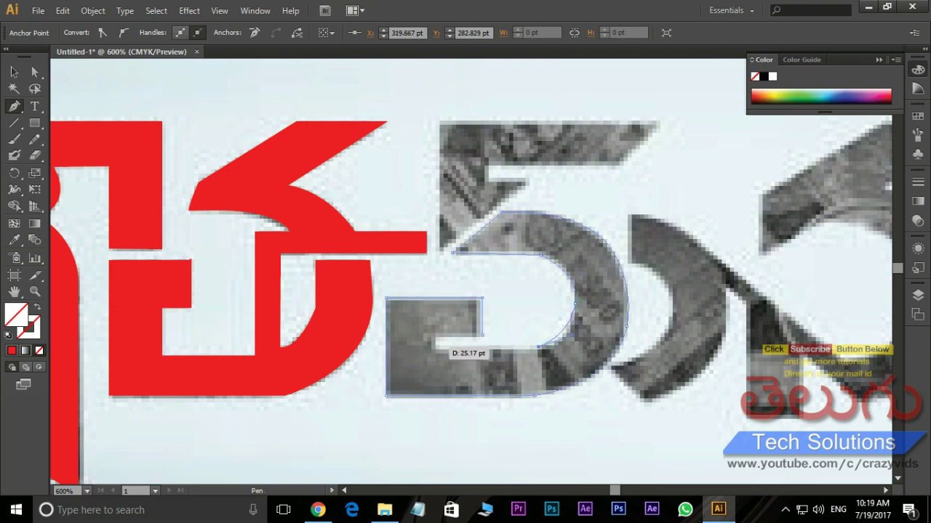
left_click(435, 336)
left_click(482, 334)
key("shift+x")
Trace the top bar above the 5-shaped letter, close it, and fill it red
left_click(439, 251)
left_click(439, 121)
left_click(663, 121)
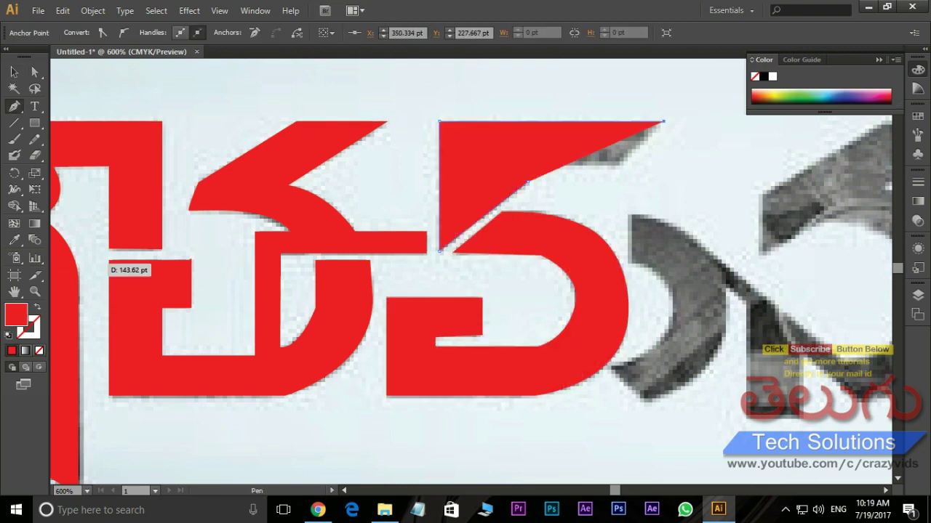
left_click(619, 165)
key("shift+x")
left_click(439, 251)
key("shift+x")
Start outlining the next grey letters, curving around the right side and bottom
scroll(465, 291, "right", 5)
left_click(496, 195)
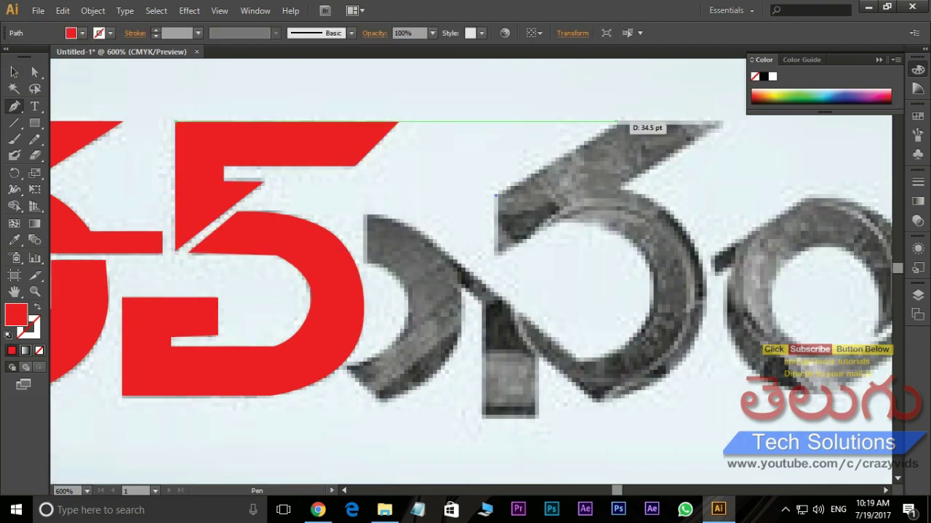
left_click(616, 121)
left_click(722, 121)
left_click_drag(706, 295, 706, 385)
left_click_drag(594, 400, 529, 401)
left_click(538, 359)
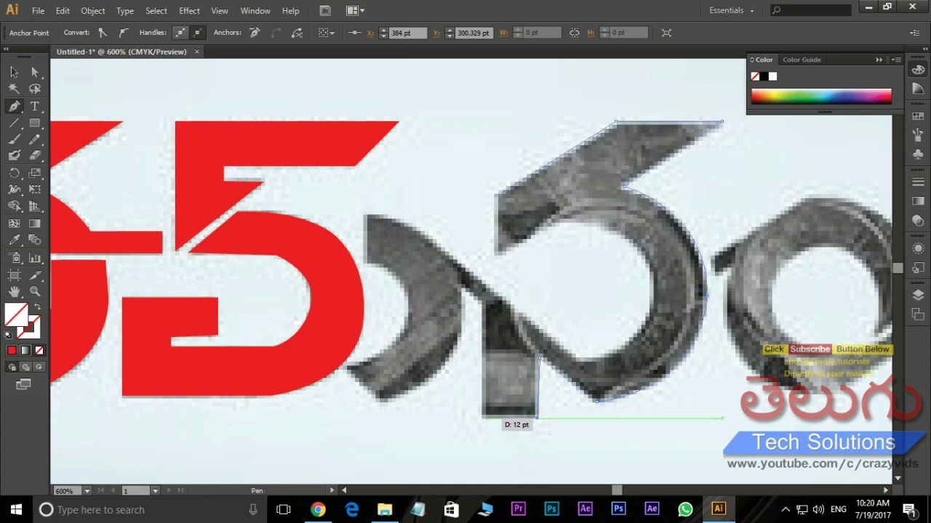
left_click(482, 418)
left_click(496, 195)
left_click(378, 392)
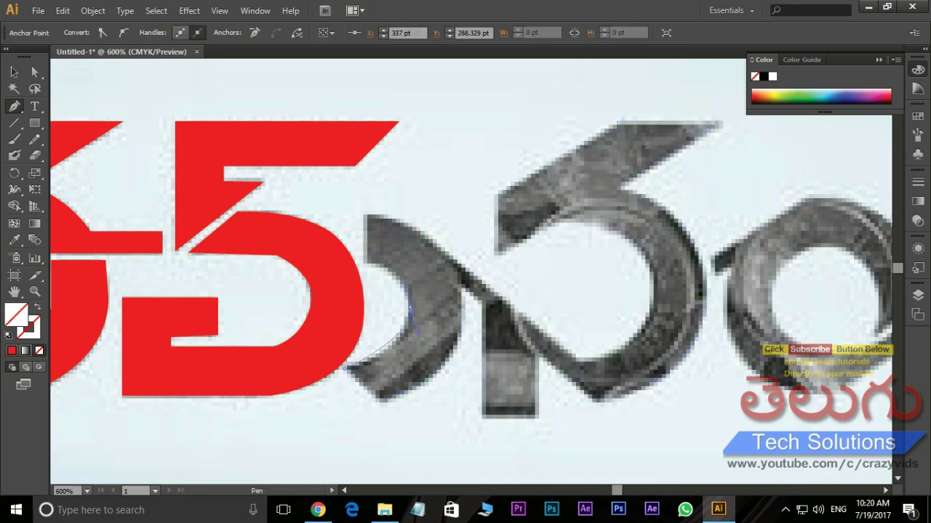
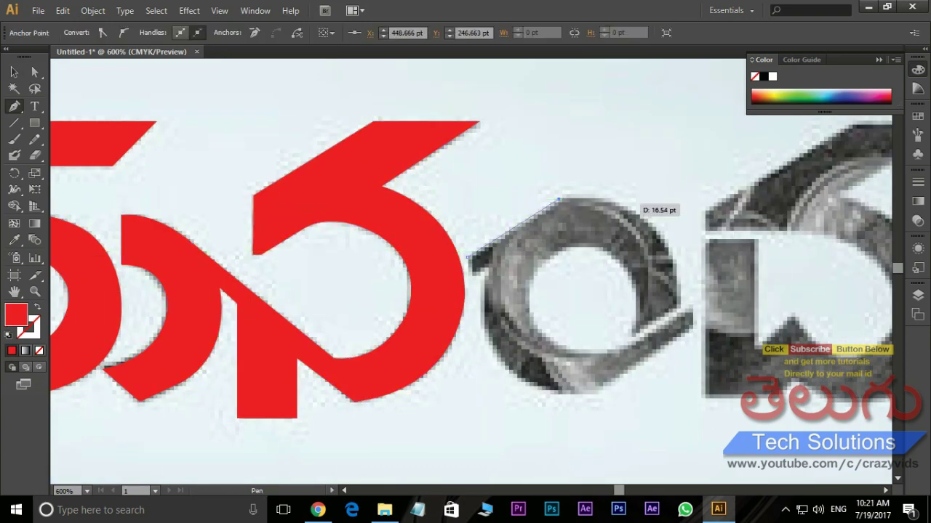
Trace an unfilled Pen outline around the next letter and close the path
left_click_drag(669, 251, 698, 312)
left_click(39, 350)
left_click(690, 304)
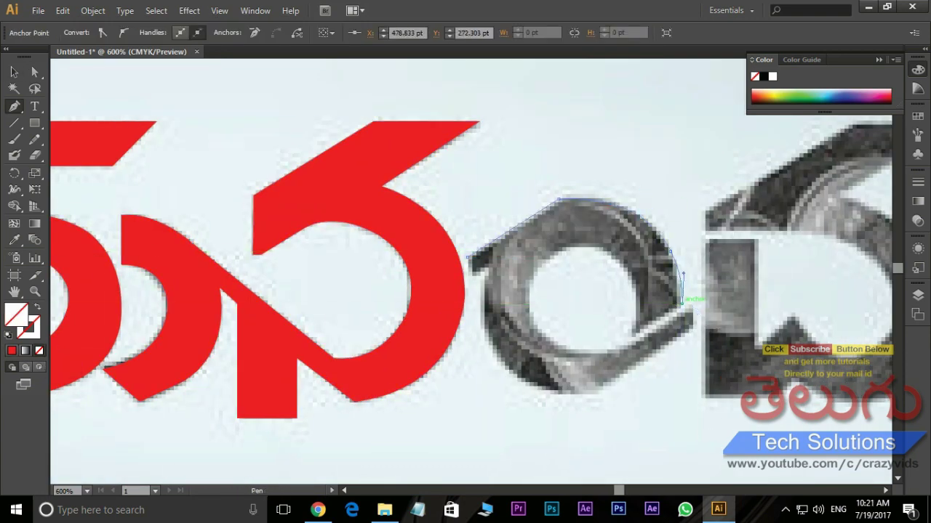
left_click(512, 393)
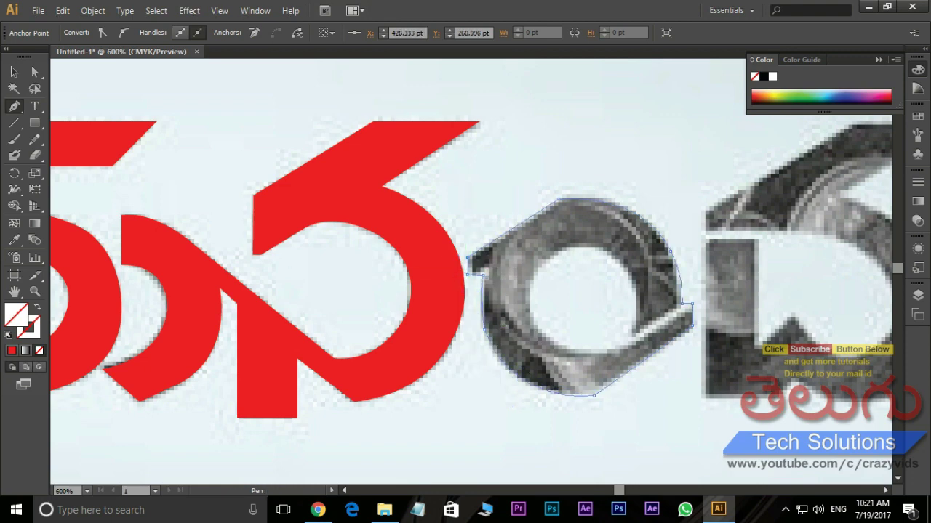
left_click(469, 256)
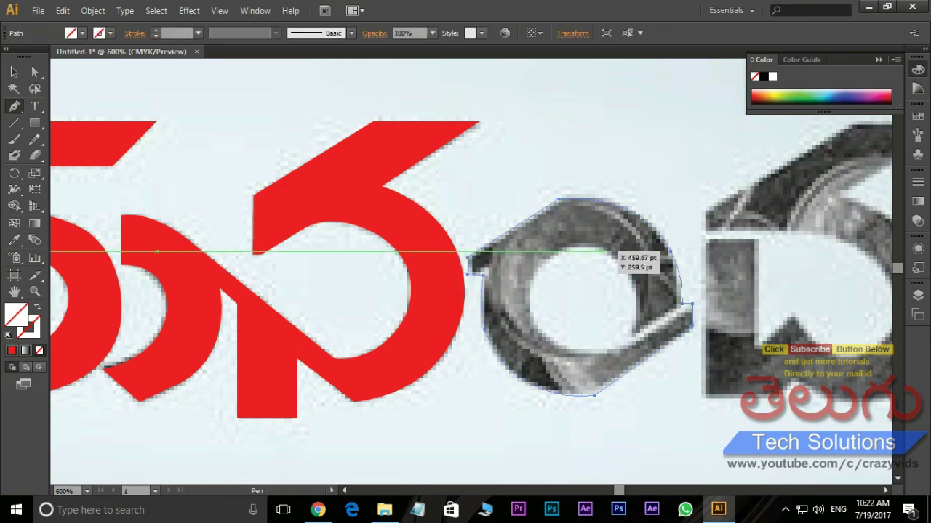
left_click(623, 255, "ctrl")
Trace the letter's inner hole and flat right edge, then fill the letter red
left_click(551, 340)
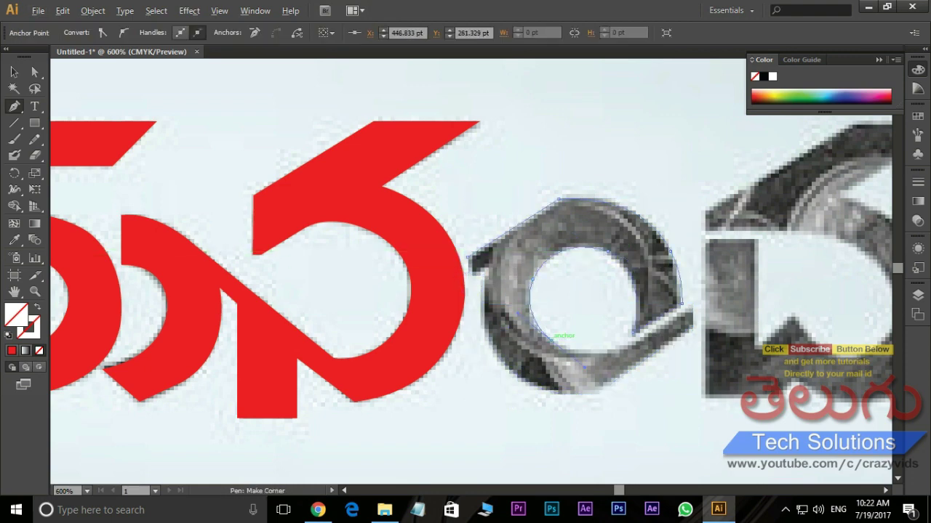
left_click_drag(589, 354, 658, 325)
left_click(693, 304)
left_click(693, 327)
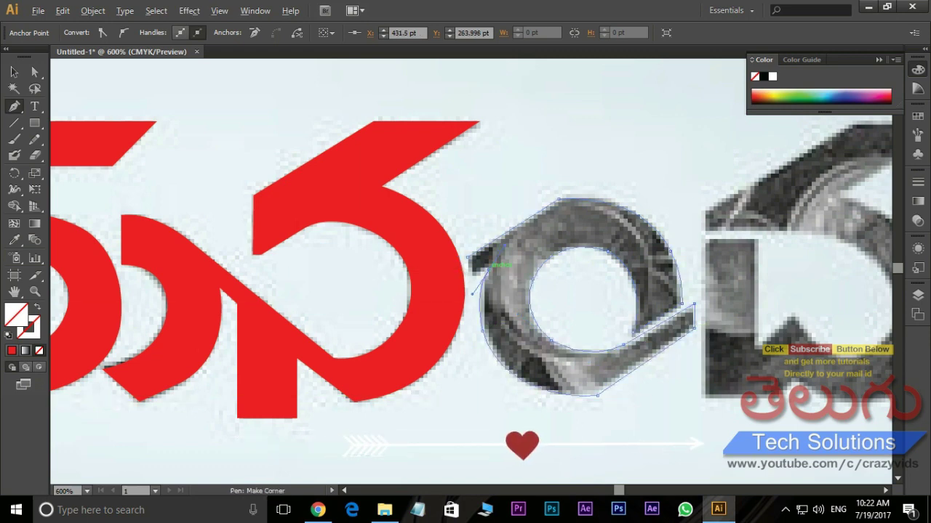
left_click_drag(596, 392, 459, 384)
left_click(466, 249)
Outline the next letter's stem, bowl and top spike with Pen anchors and curves
left_click(517, 249)
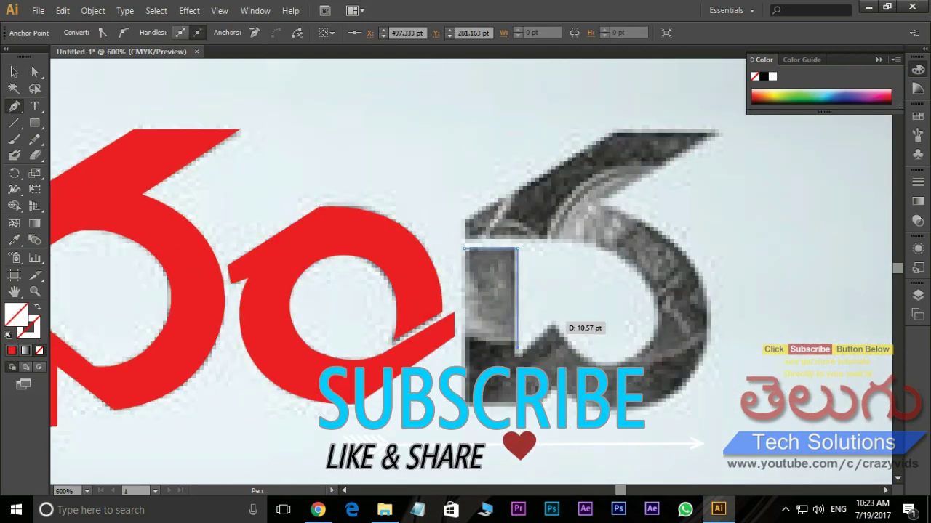
left_click(517, 347)
left_click(552, 322)
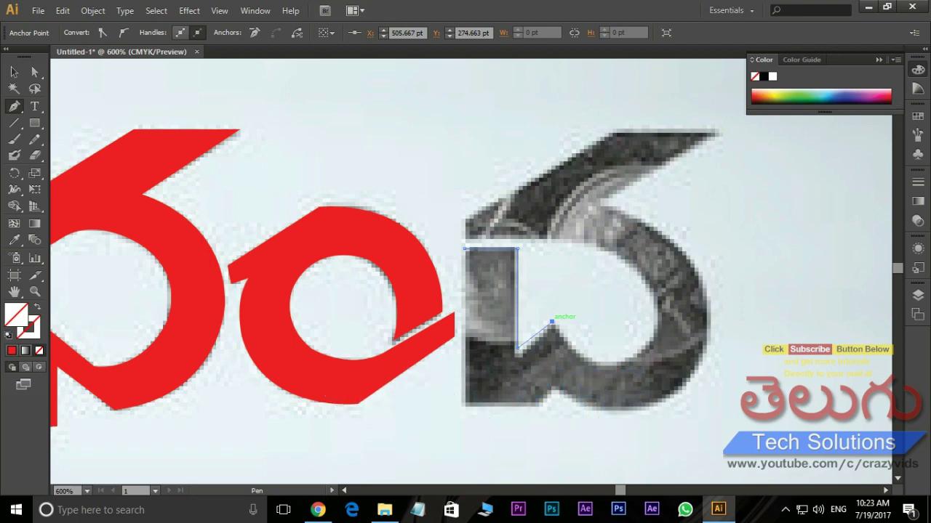
left_click_drag(613, 363, 640, 364)
left_click_drag(656, 299, 656, 262)
left_click_drag(550, 239, 469, 239)
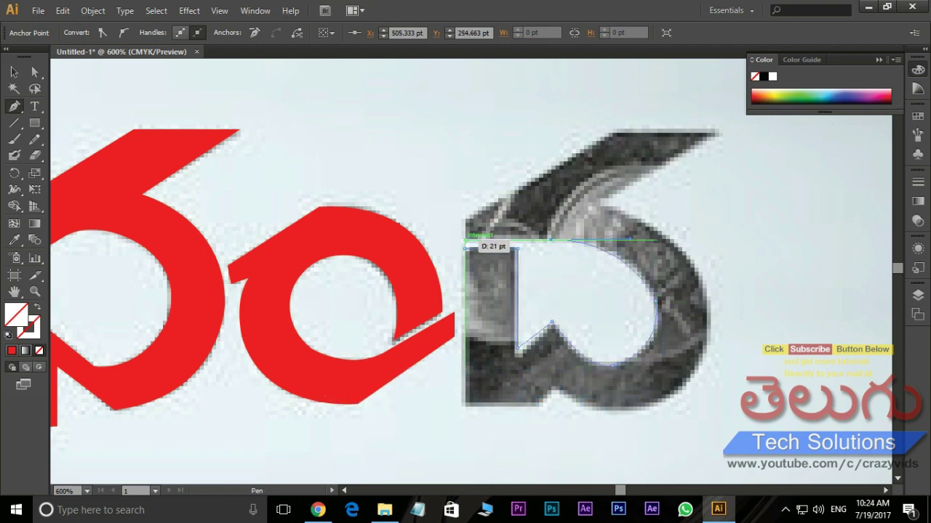
left_click(466, 218)
left_click(609, 129)
left_click(724, 129)
left_click(610, 197)
left_click_drag(611, 410, 538, 404)
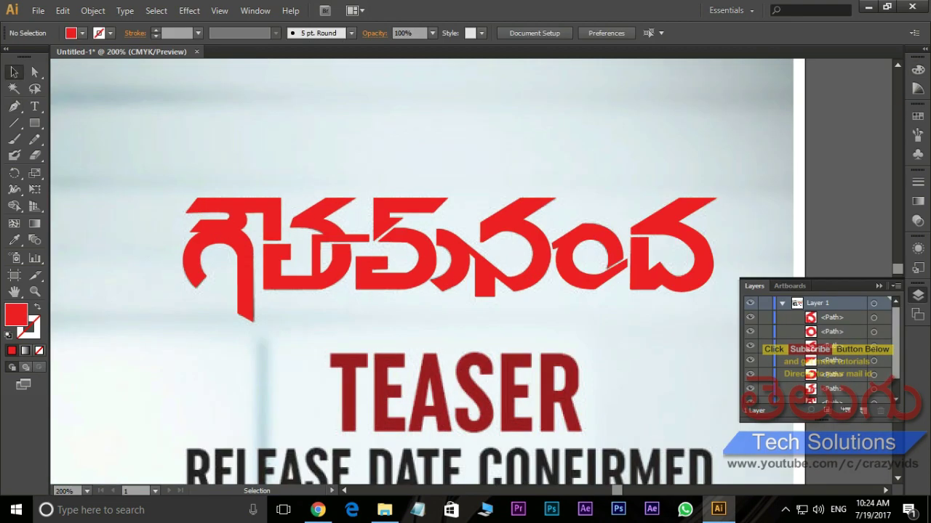
Select then deselect the red title, and expand Layer 1 to list its paths
scroll(822, 349, "down", 3)
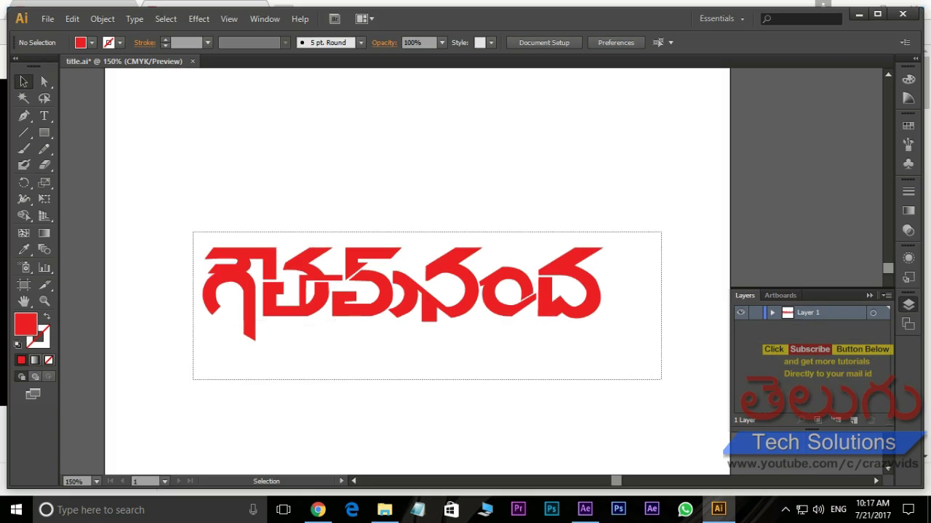
left_click_drag(227, 371, 661, 200)
key("ctrl+shift+a")
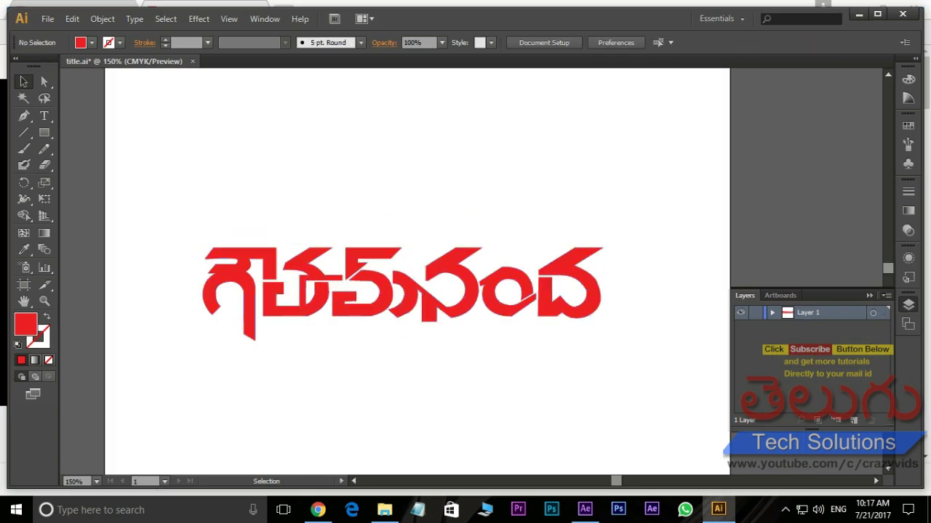
left_click(772, 313)
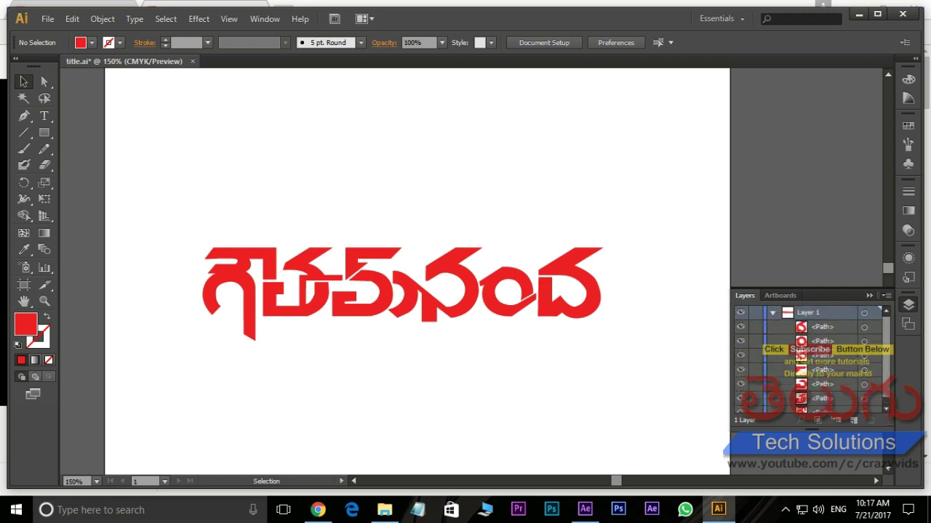
Save the artwork as title.ai in Illustrator CS6 format inside a newly created folder
left_click(47, 18)
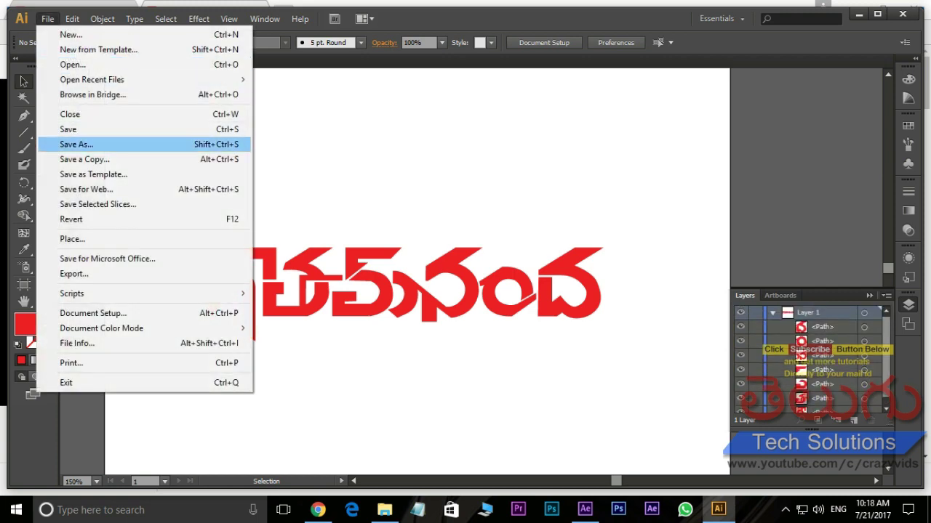
left_click(76, 144)
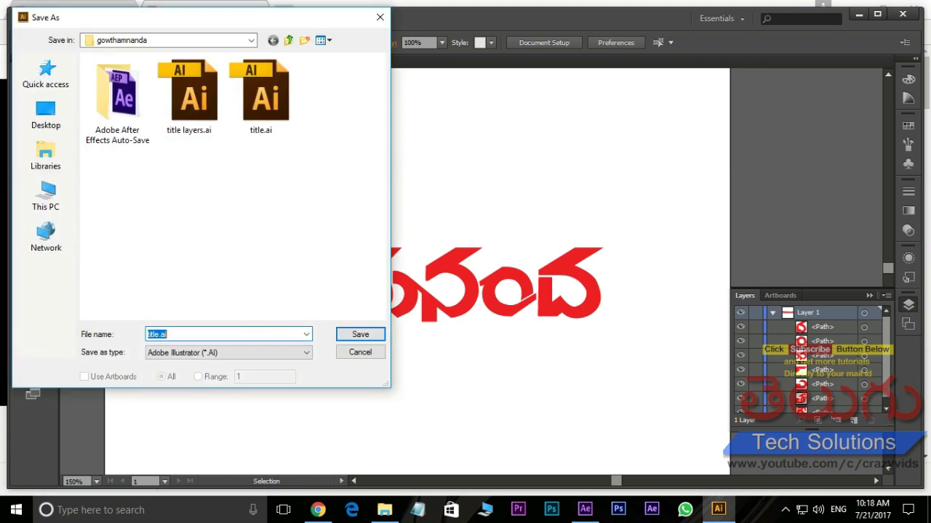
right_click(225, 185)
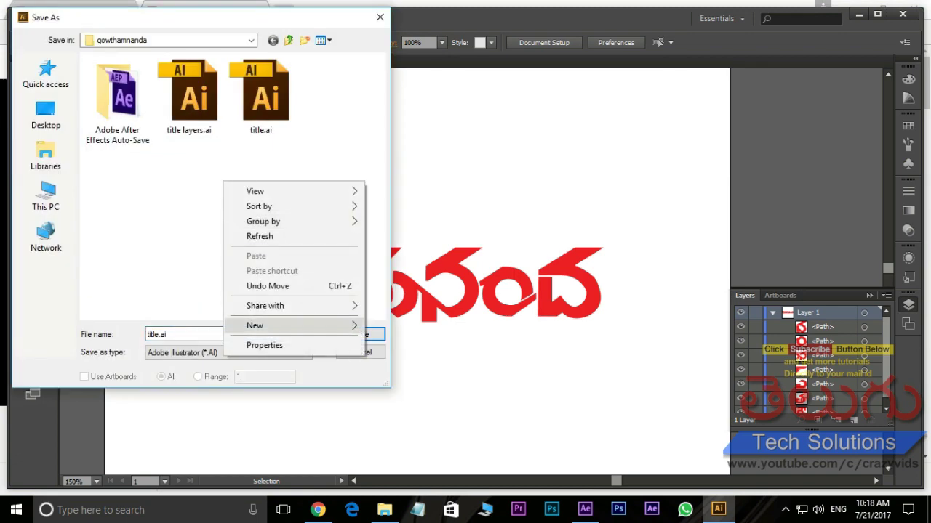
mouse_move(255, 325)
left_click(396, 95)
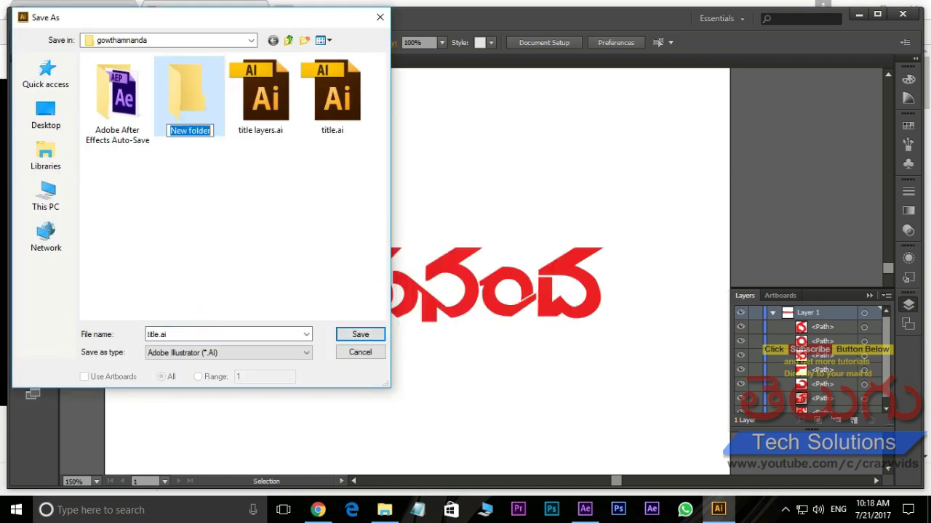
key("Return")
key("Return")
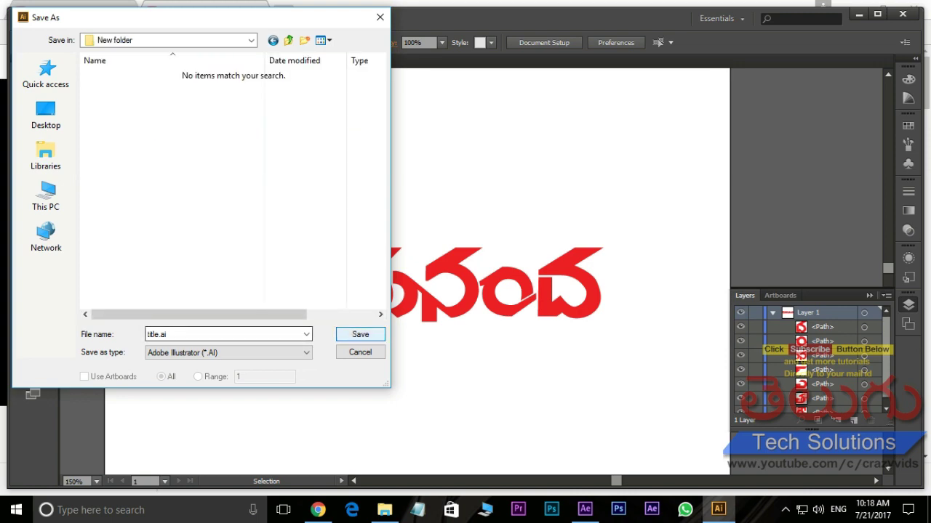
key("Return")
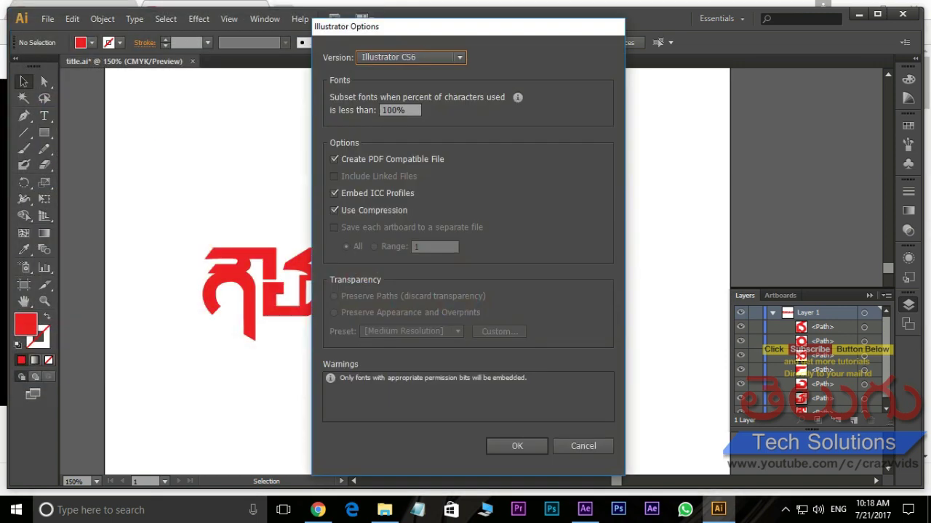
key("Return")
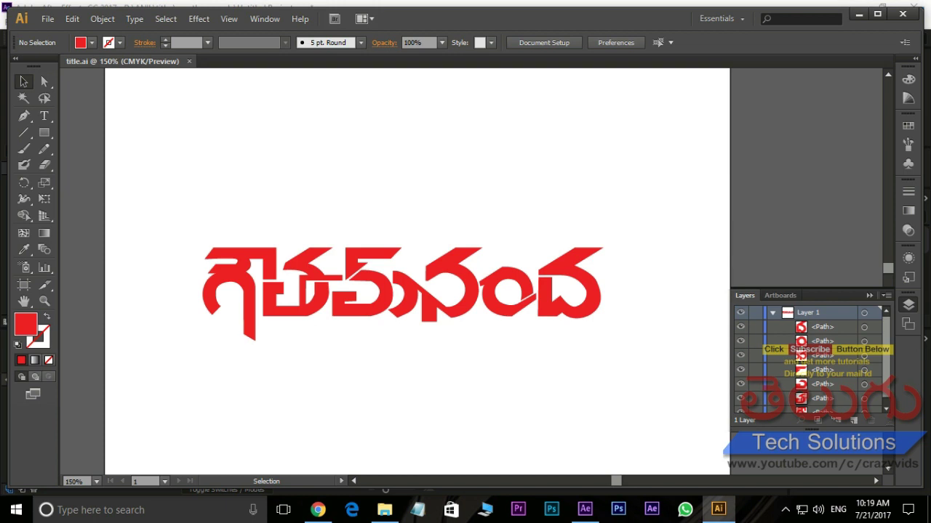
In After Effects, import title.ai and create a composition from it
key("alt+Tab")
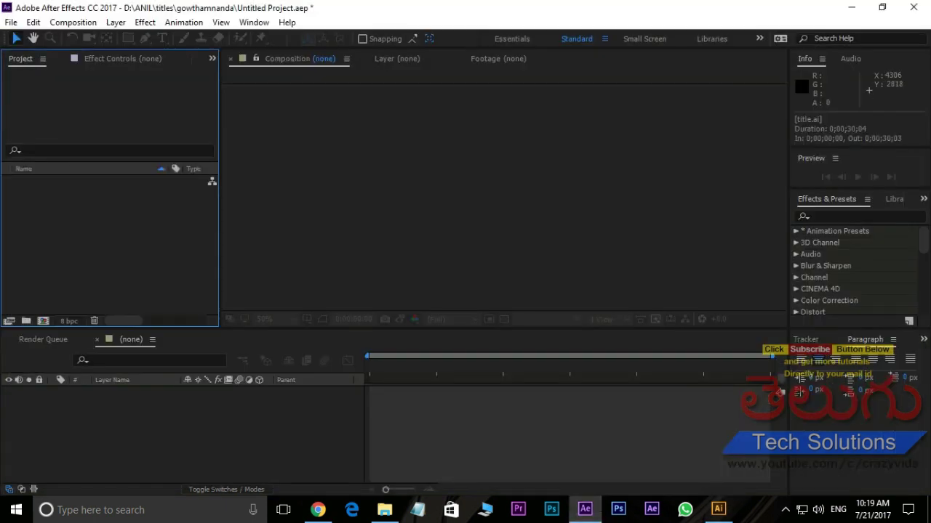
key("ctrl+i")
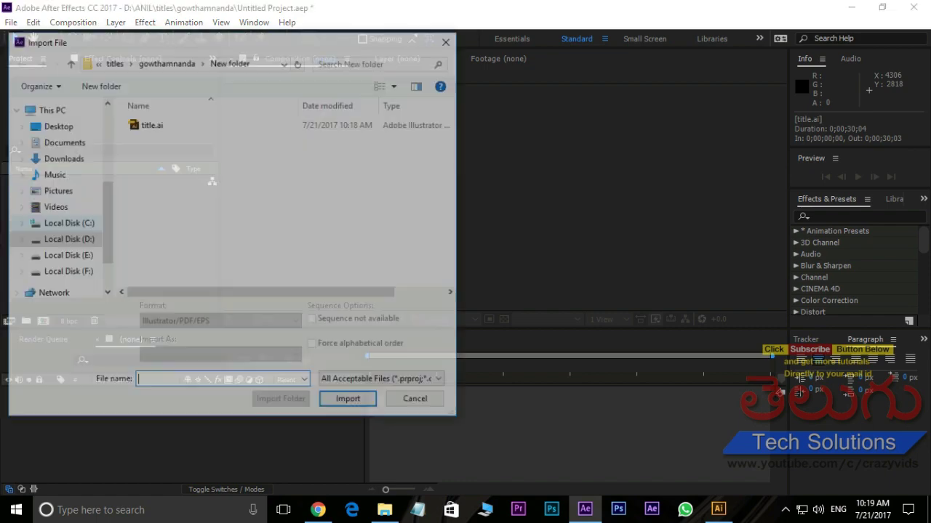
left_click(152, 123)
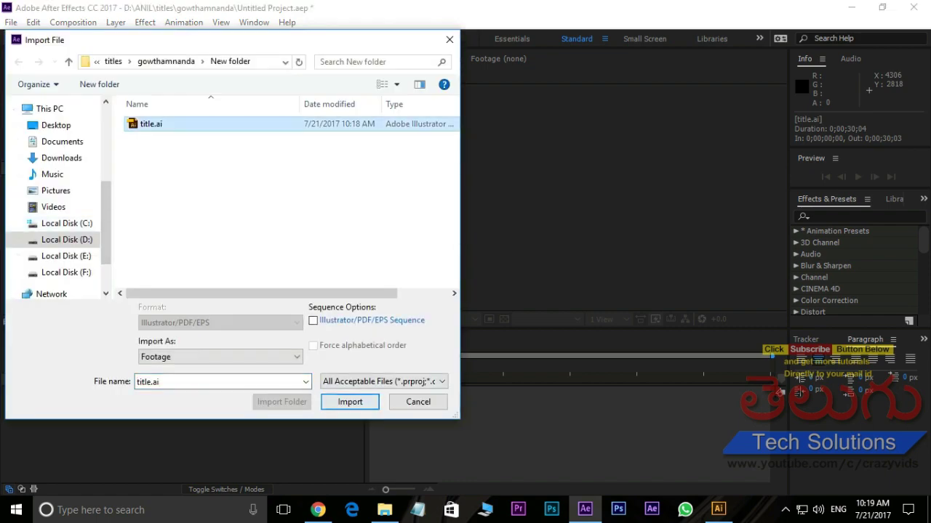
left_click(350, 402)
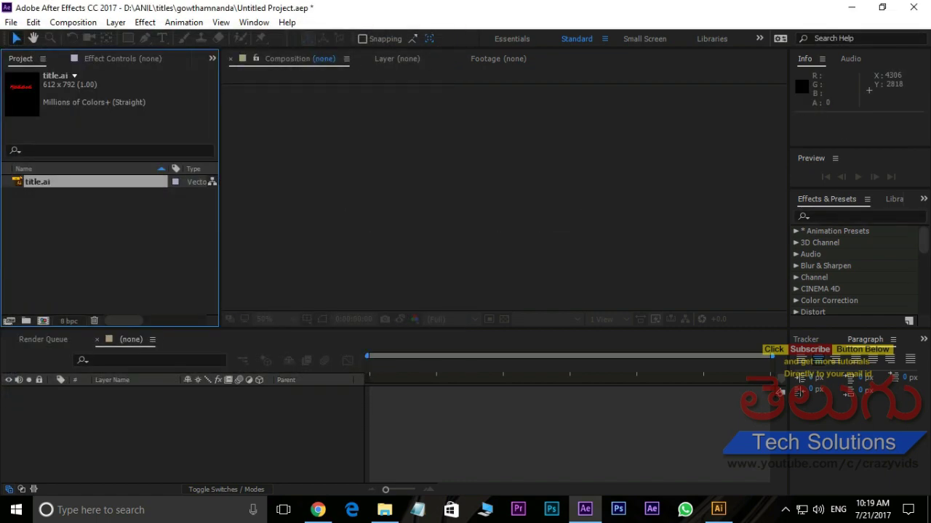
left_click_drag(37, 182, 485, 214)
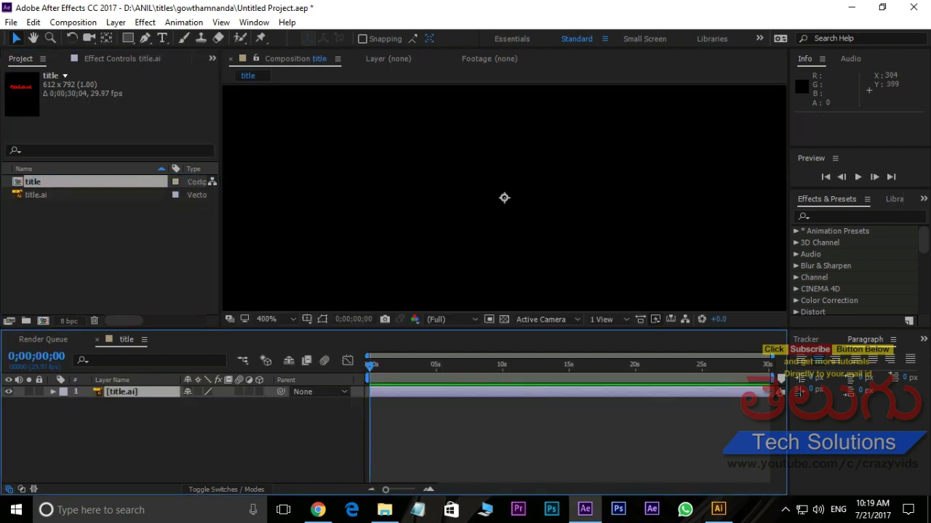
scroll(499, 206, "down", 4)
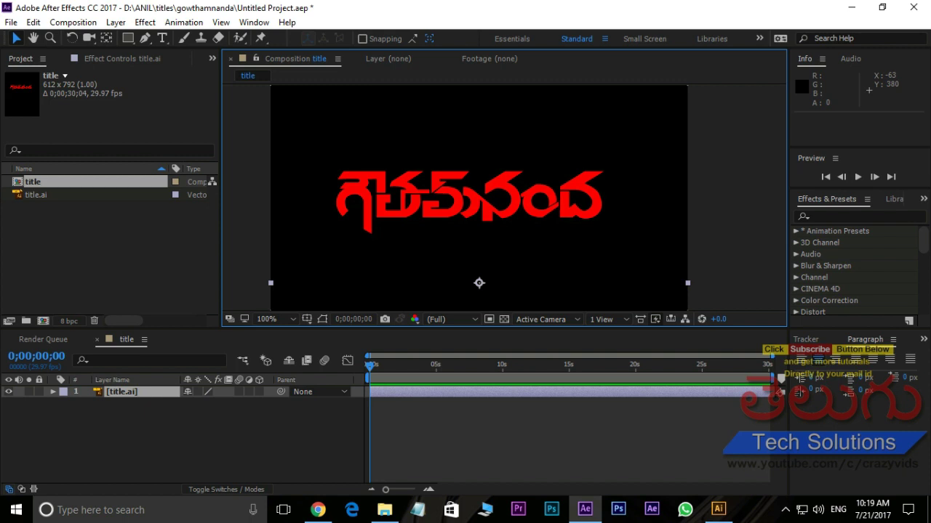
Open the title.ai layer, return to the title comp, and inspect its Transform properties
left_click(509, 436)
double_click(121, 392)
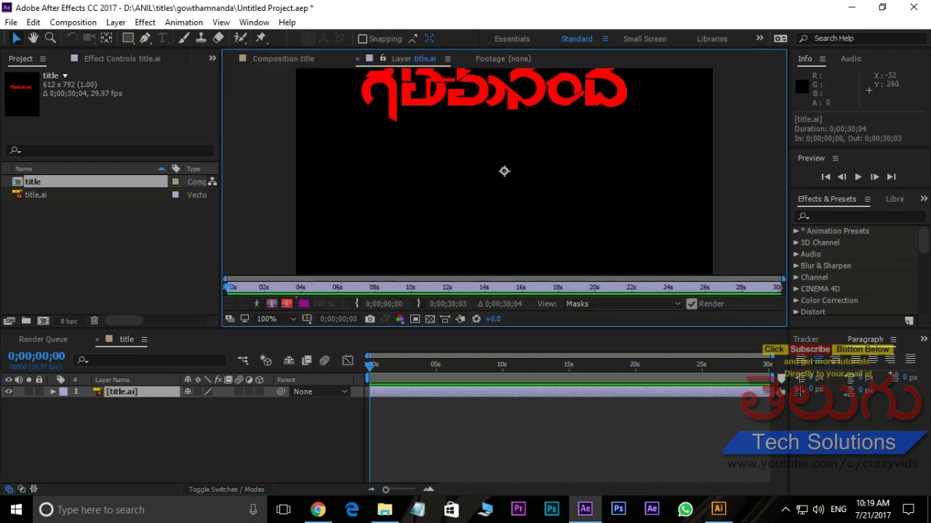
key("backslash")
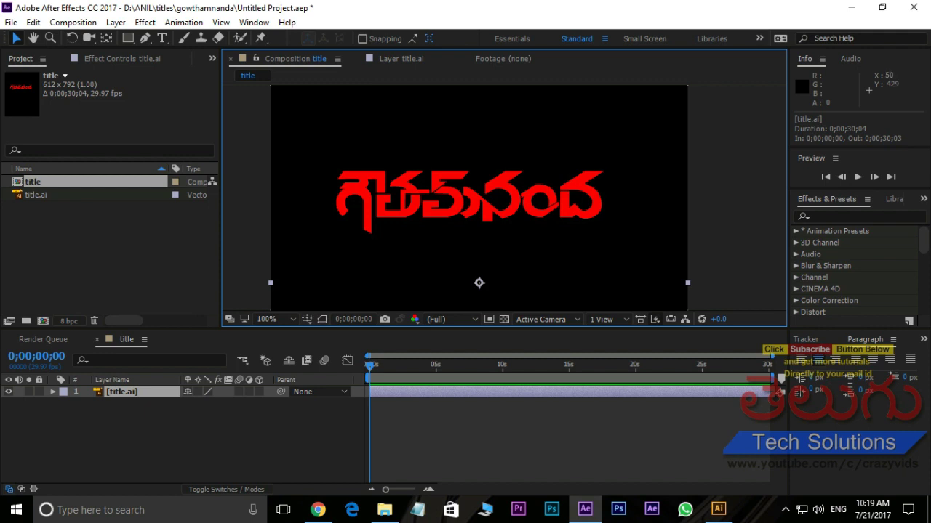
left_click(52, 392)
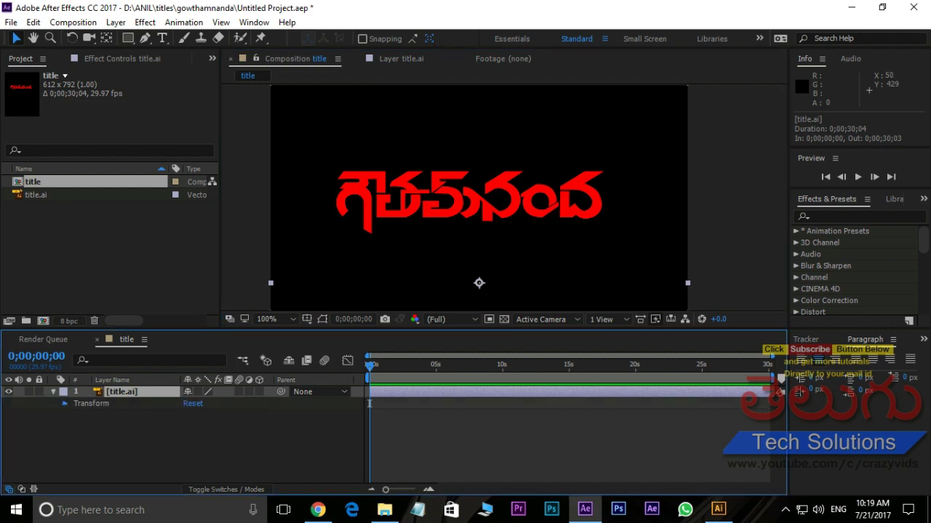
left_click(65, 404)
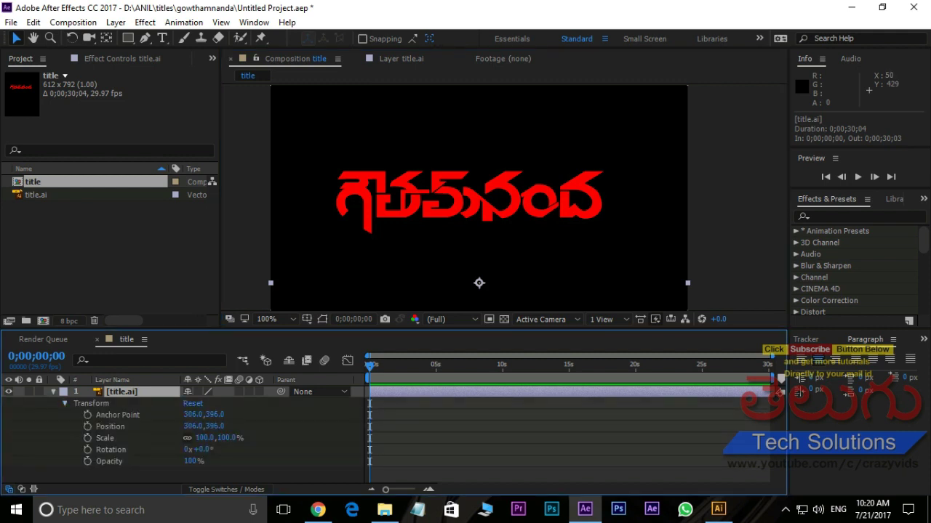
left_click(52, 392)
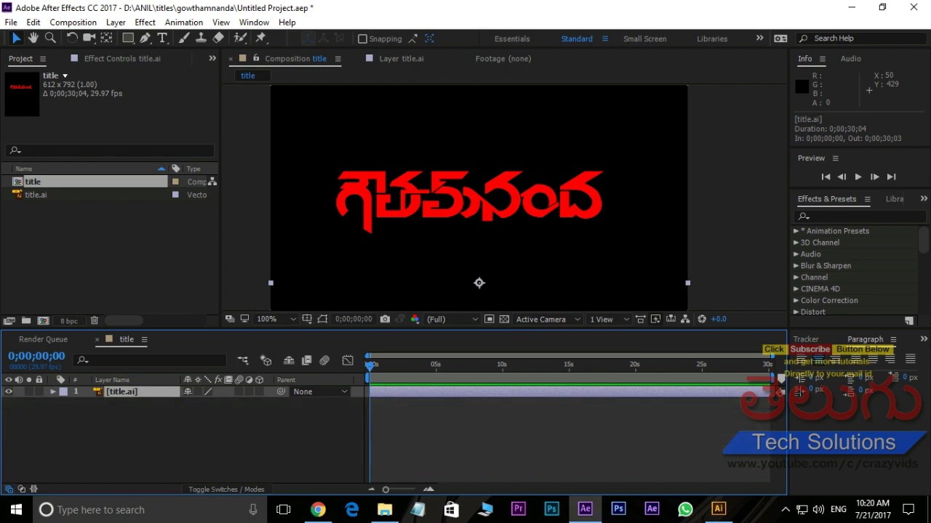
Delete the title.ai layer, the title.ai footage and the title comp, then return to Illustrator
key("Delete")
left_click(36, 195)
key("Delete")
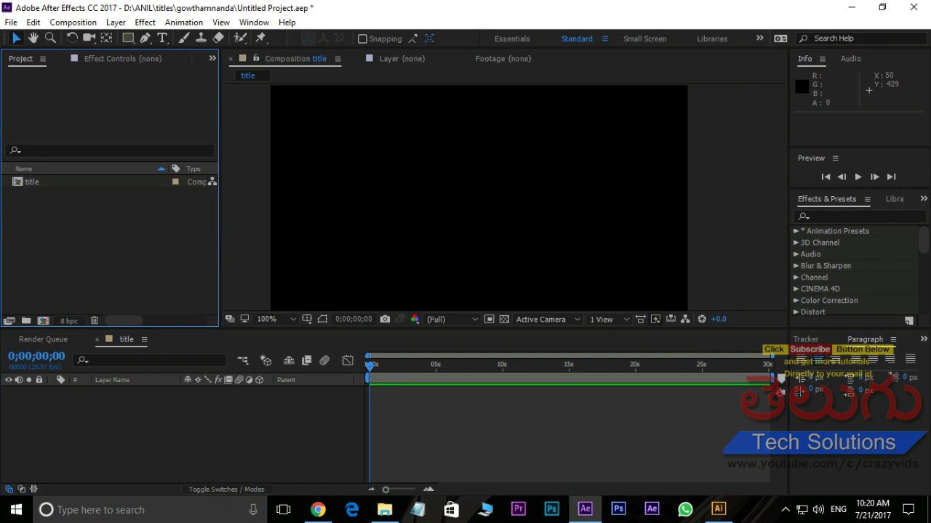
left_click(32, 182)
key("Delete")
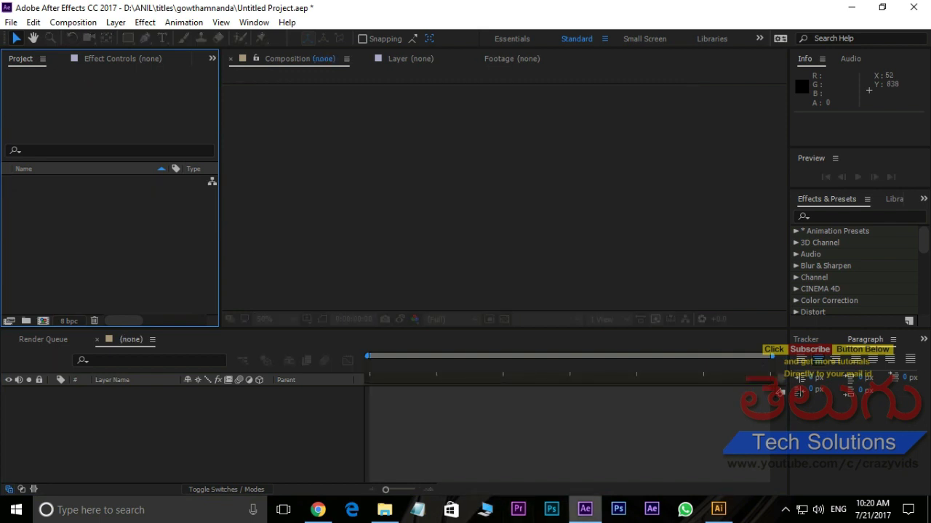
key("alt+Tab")
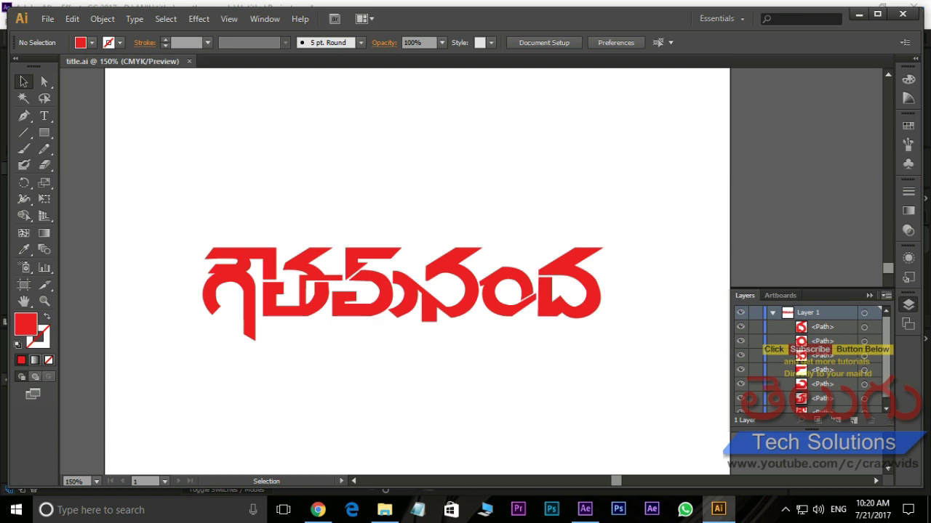
Release Layer 1's paths to sublayers and move Layers 2–8 out to the top level
left_click(886, 295)
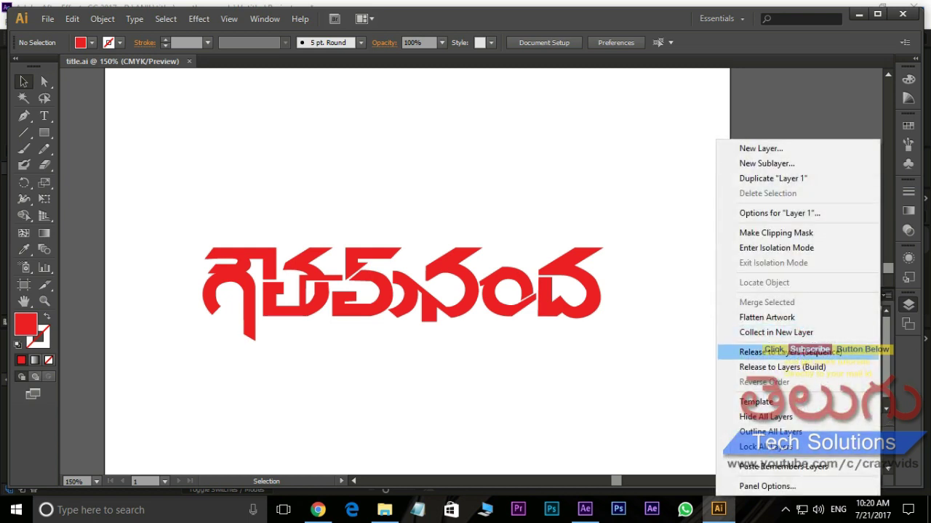
left_click(763, 352)
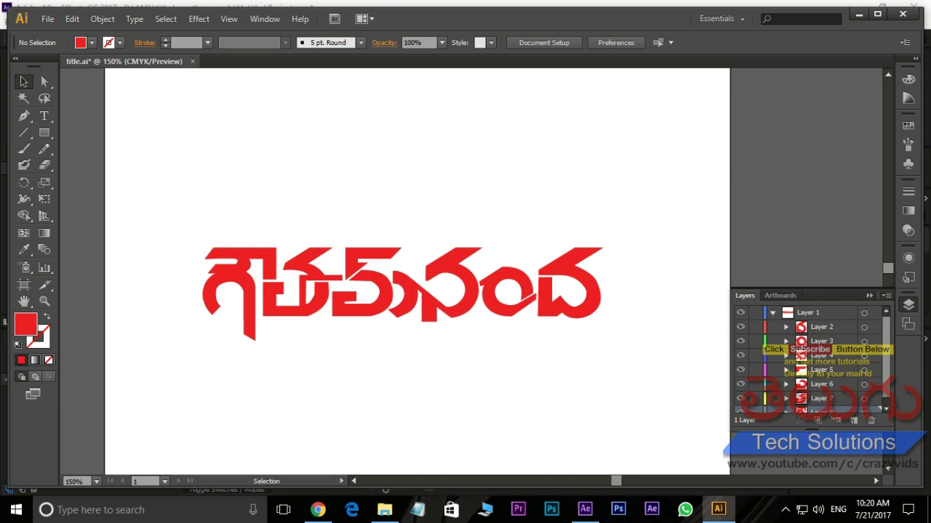
left_click(822, 328)
scroll(822, 327, "down", 1)
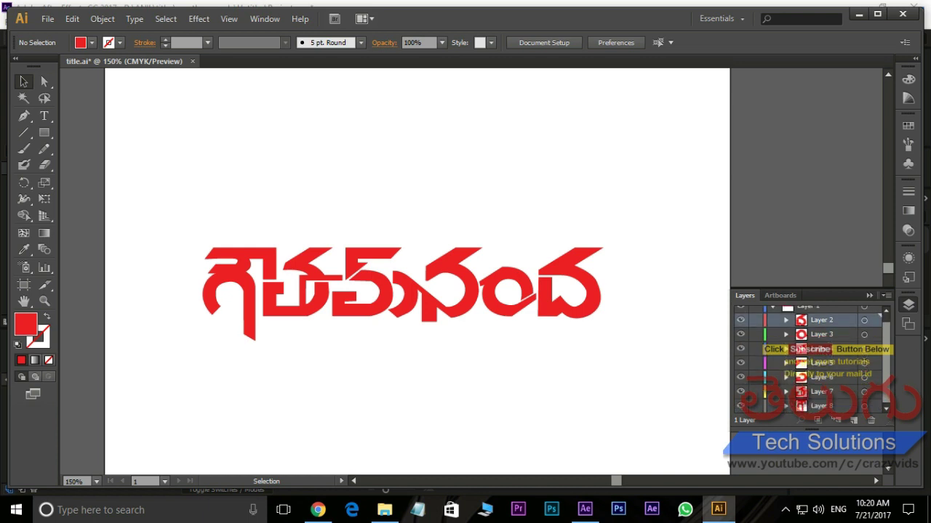
left_click(821, 406, "shift")
scroll(822, 363, "up", 1)
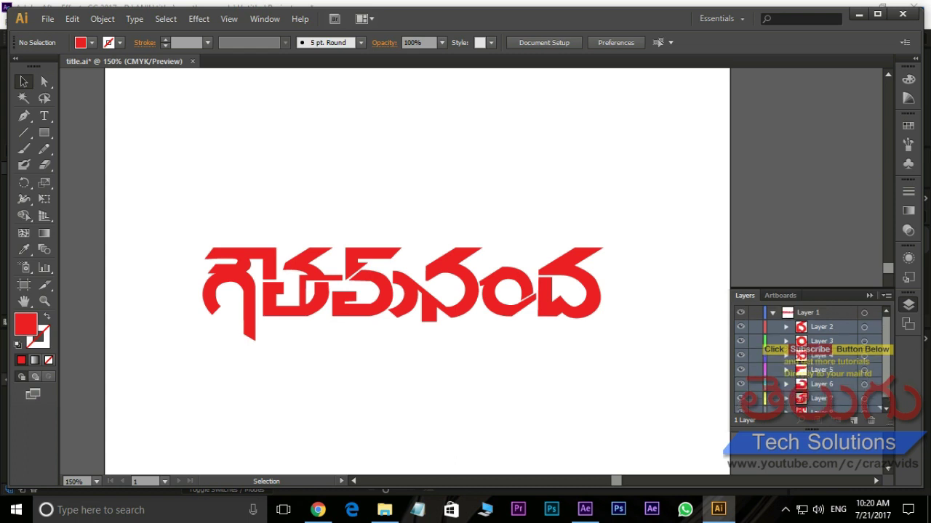
left_click_drag(821, 363, 821, 309)
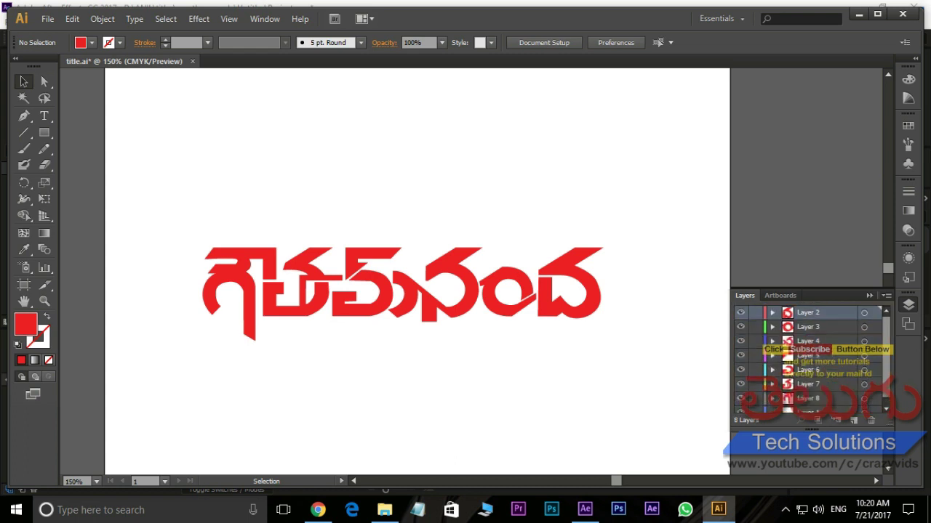
Delete the empty Layer 1, save title.ai, and go back to After Effects
left_click(880, 405)
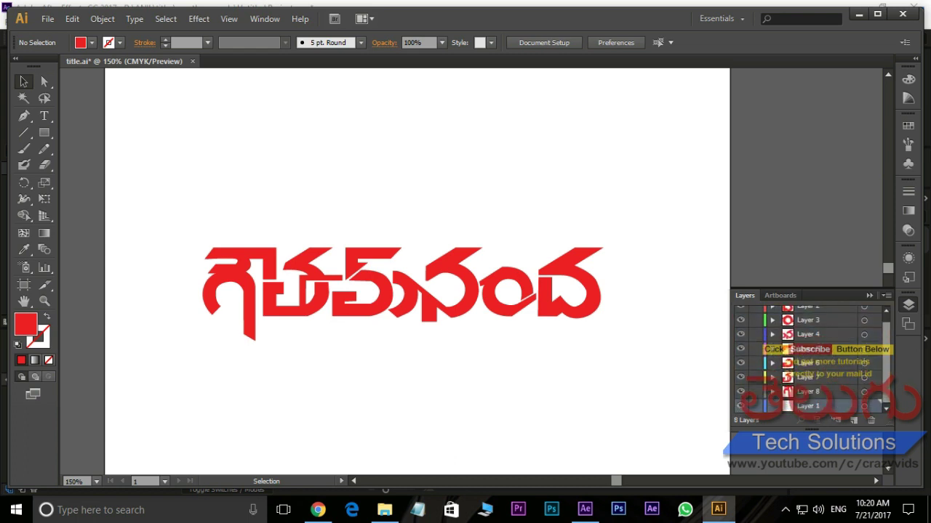
left_click(871, 420)
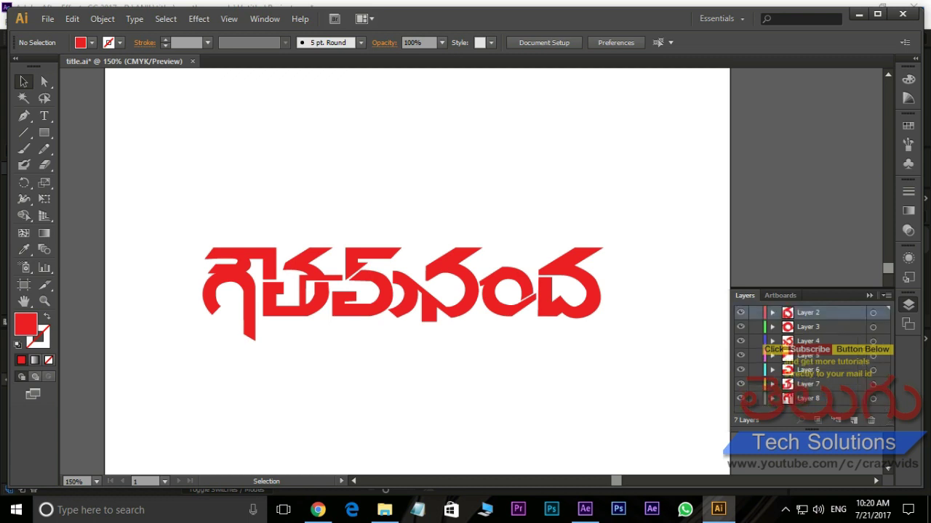
left_click(47, 18)
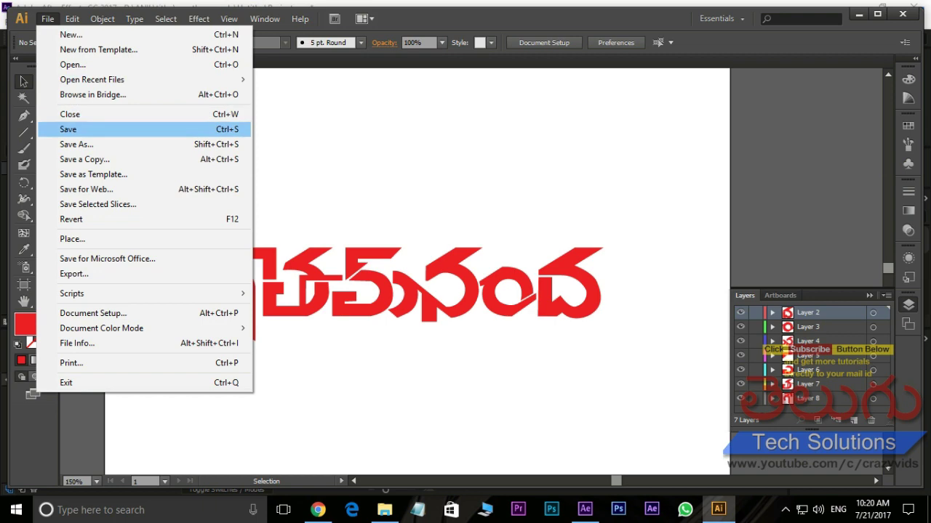
left_click(69, 129)
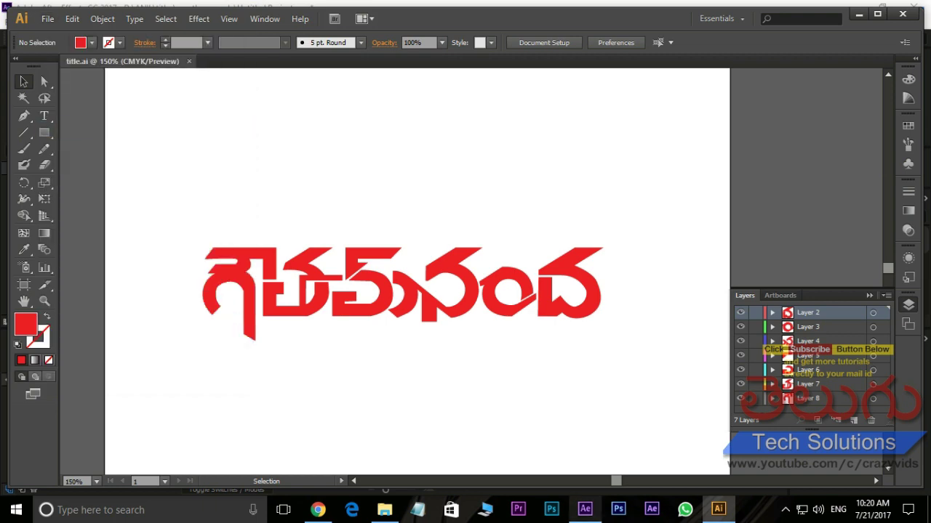
left_click(585, 510)
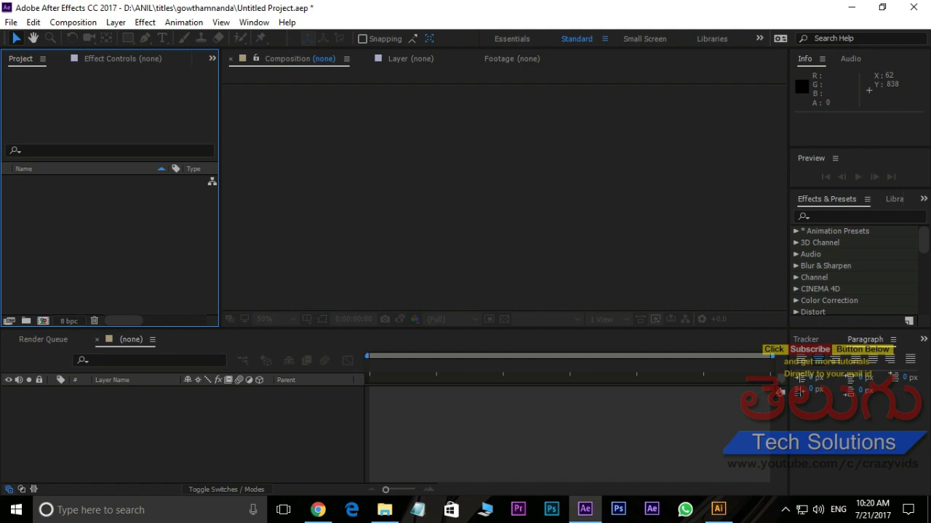
Create a 1280×720 Comp 1, then import title.ai with Import Kind set to Composition
left_click(43, 321)
left_click(536, 395)
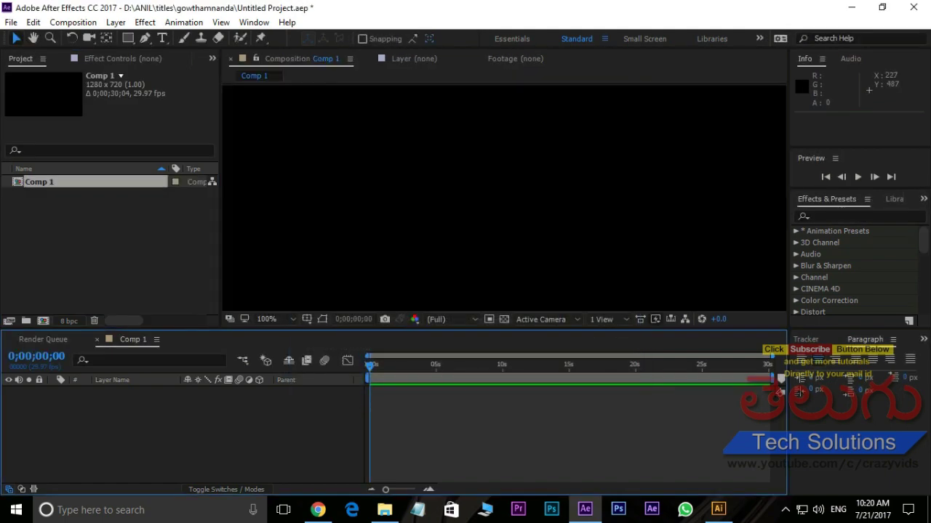
key("ctrl+i")
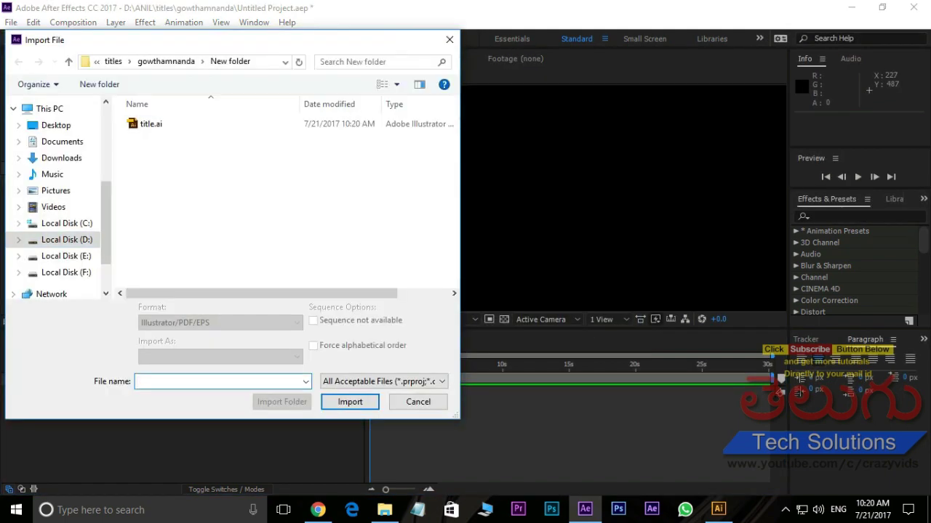
left_click(151, 123)
left_click(350, 402)
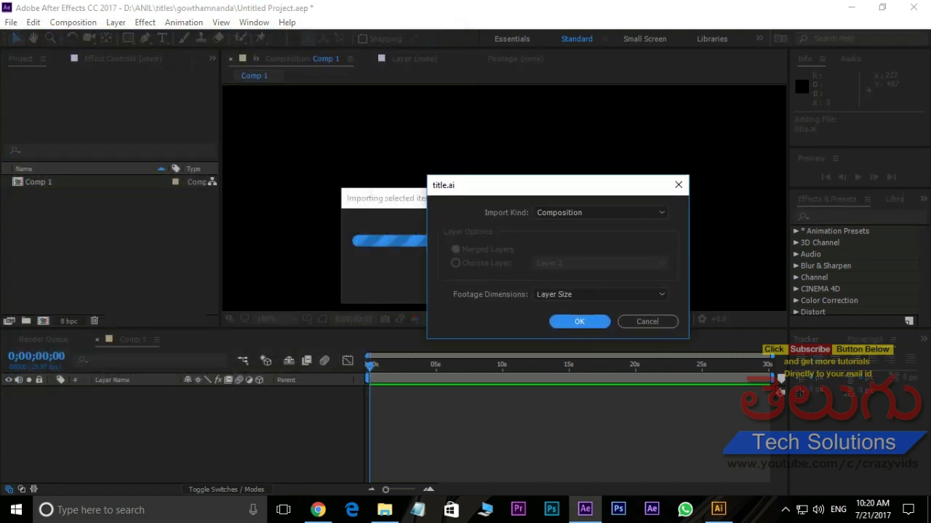
left_click(509, 173)
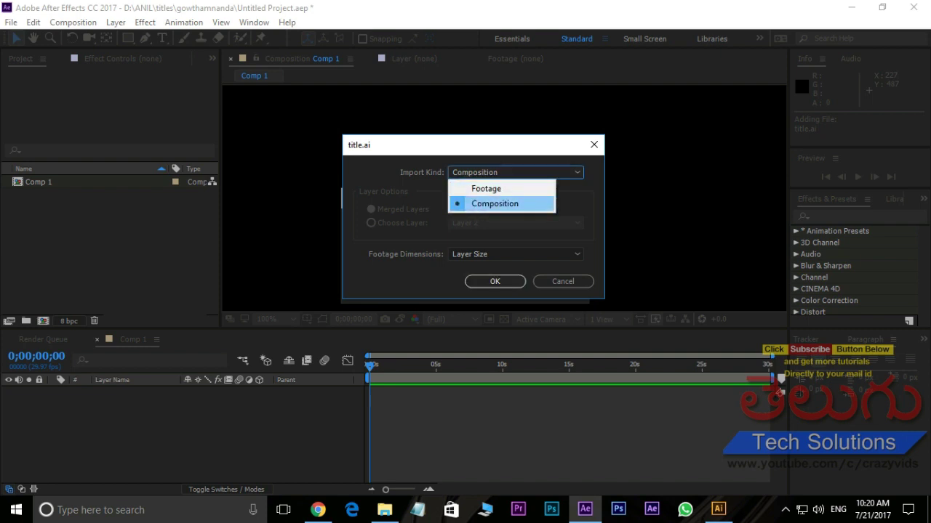
key("Return")
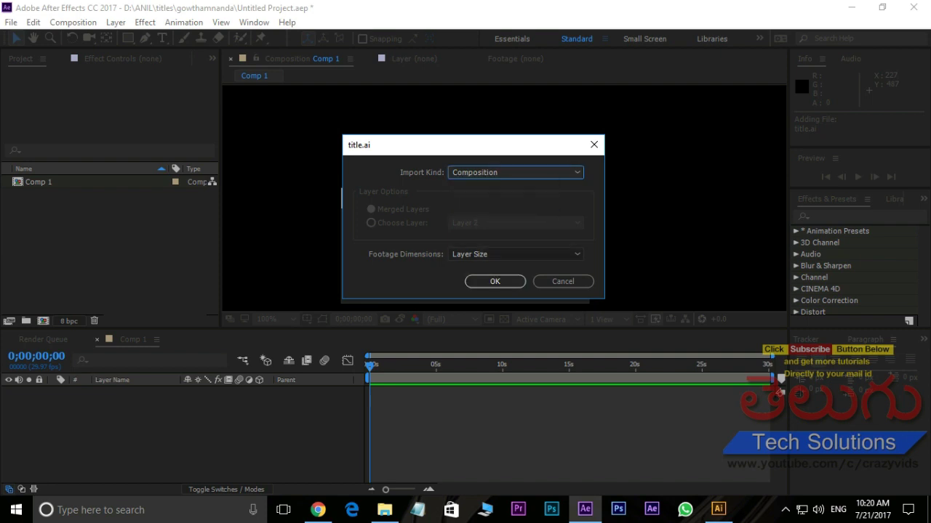
left_click(495, 281)
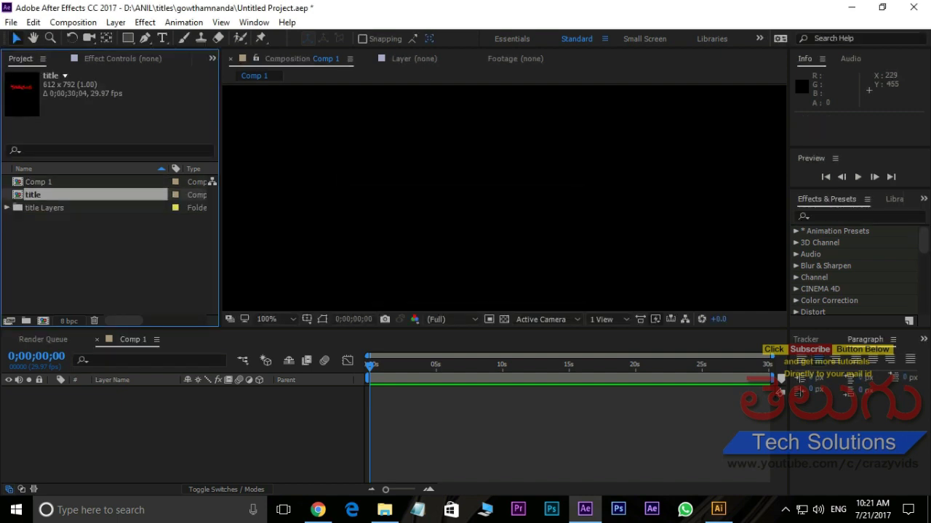
Nest the title comp in Comp 1 at frame centre, then open it and select Layers 2–8
left_click_drag(32, 195, 165, 447)
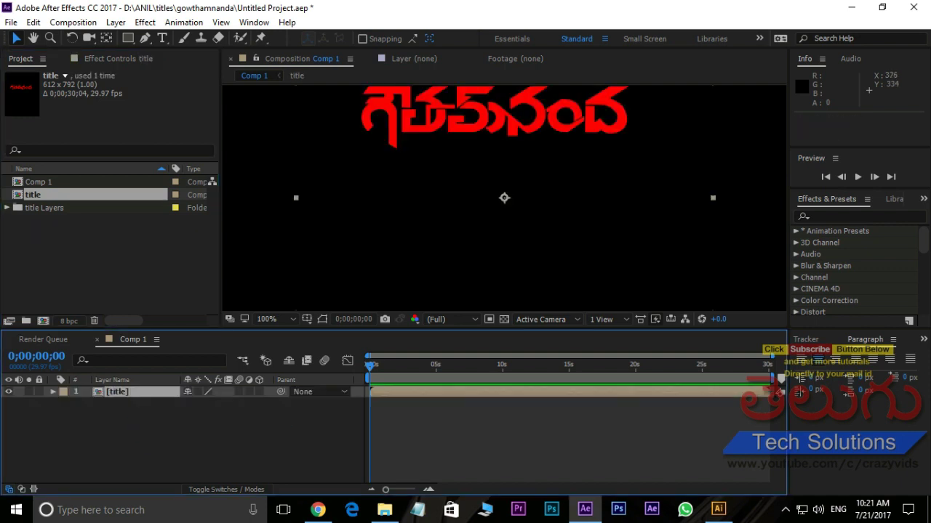
mouse_move(494, 116)
left_mouse_down()
mouse_move(464, 225)
mouse_move(467, 209)
left_mouse_up()
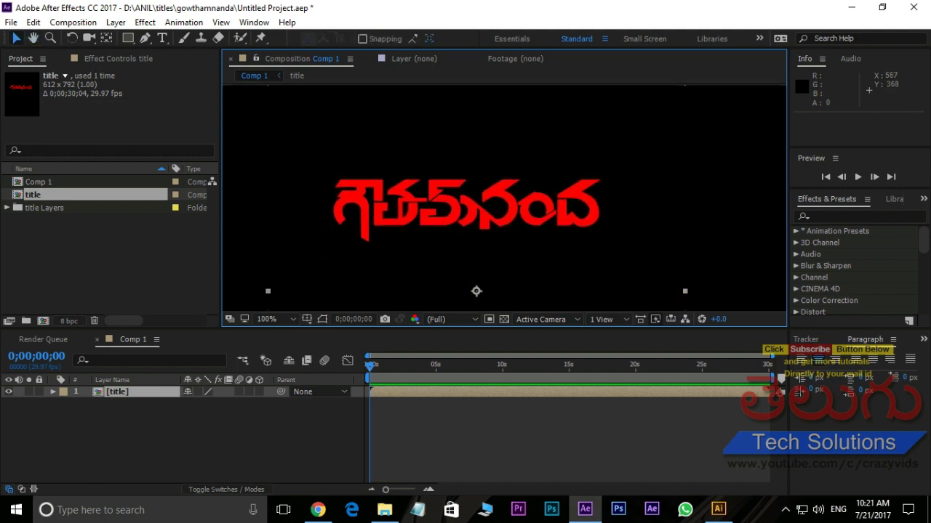
double_click(467, 210)
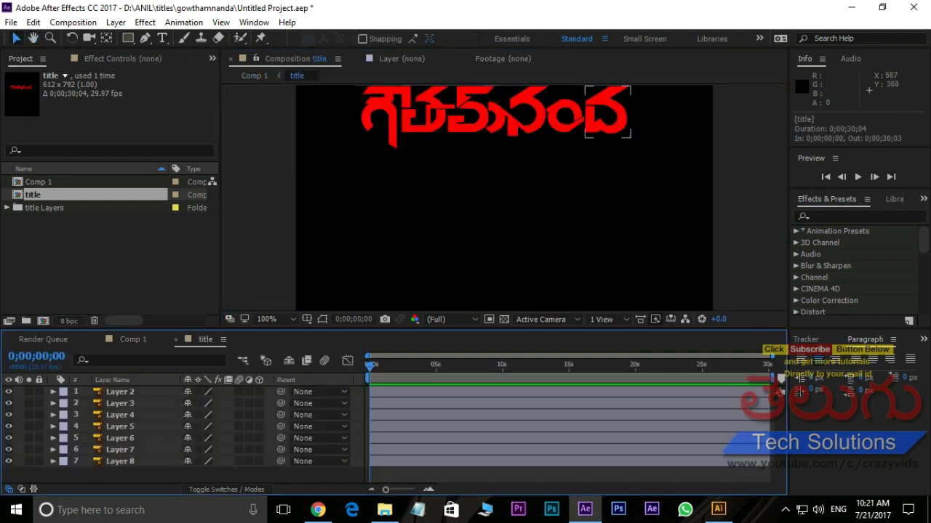
left_click_drag(168, 473, 168, 390)
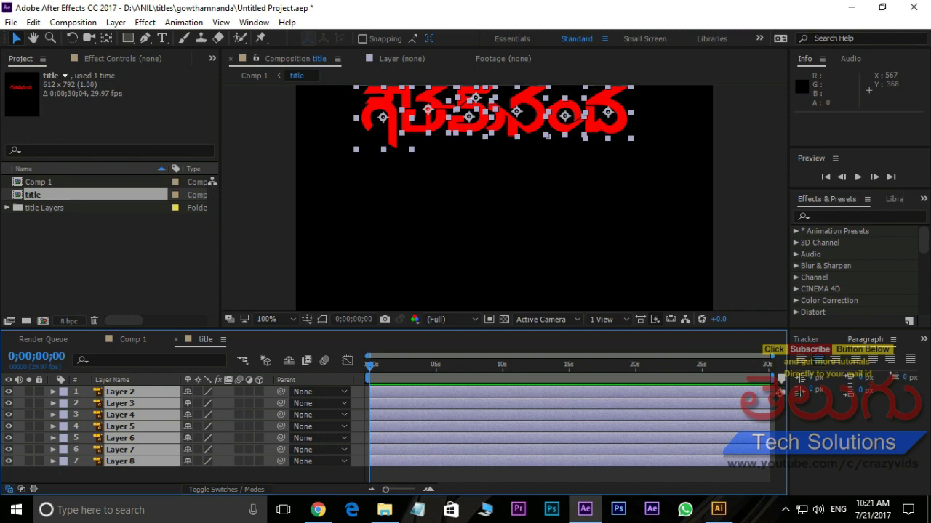
Undo the shape conversion and auto-trace the seven selected title layers
key("ctrl+z")
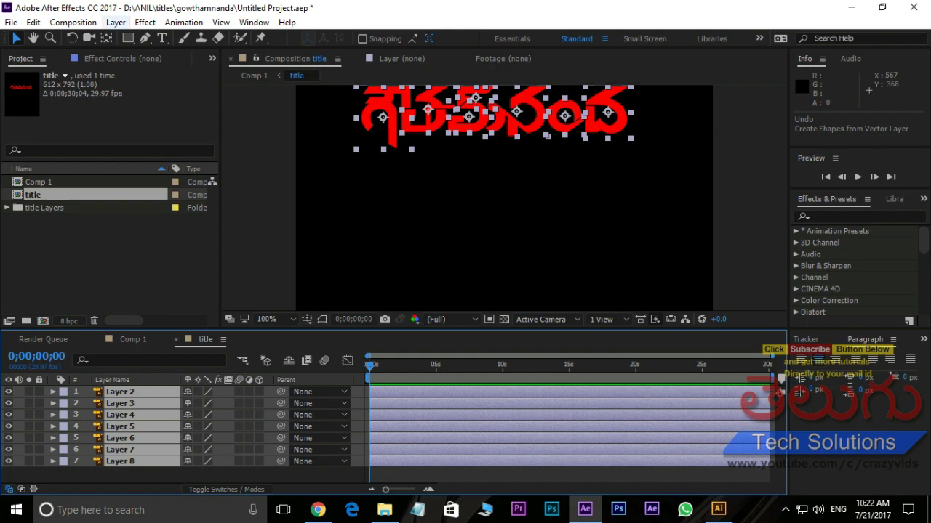
left_click(115, 22)
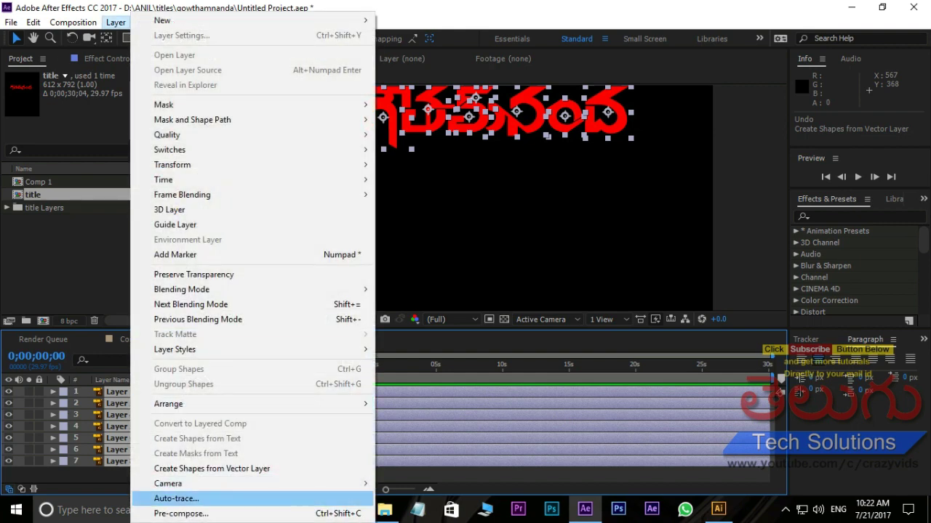
left_click(176, 498)
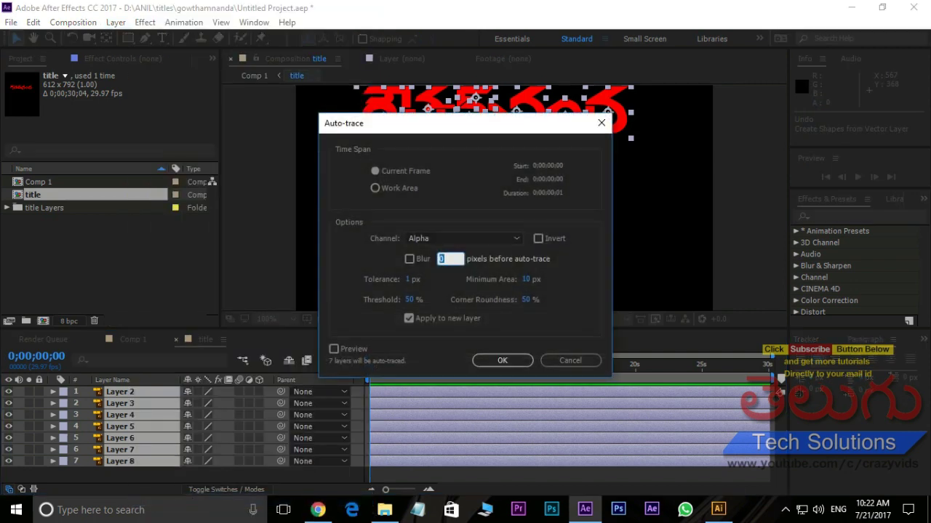
left_click(502, 361)
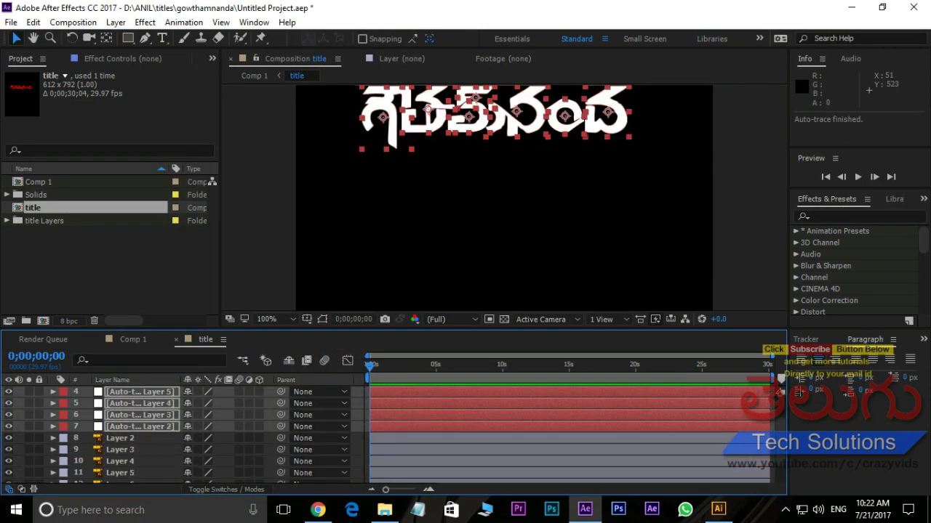
Delete the original Illustrator layers and cut all seven auto-traced layers
scroll(182, 433, "down", 3)
left_click(120, 407)
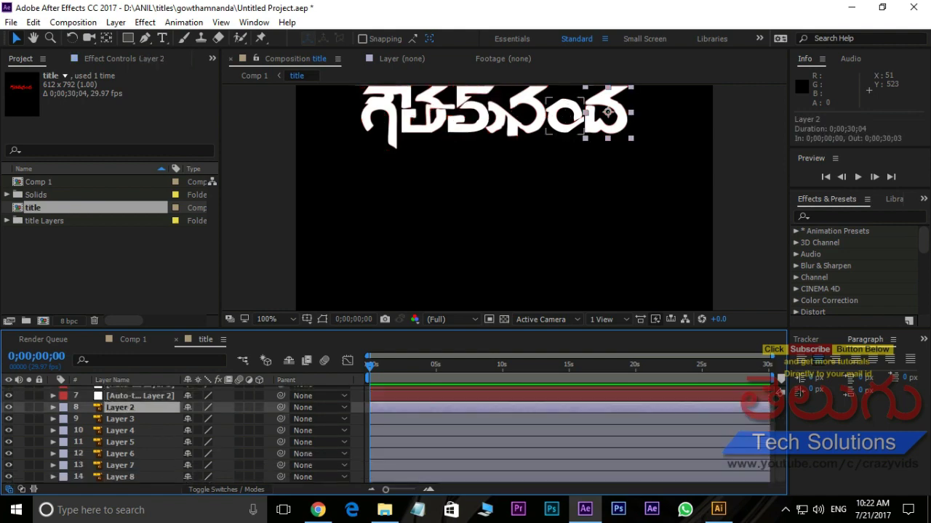
left_click(120, 477, "shift")
key("Delete")
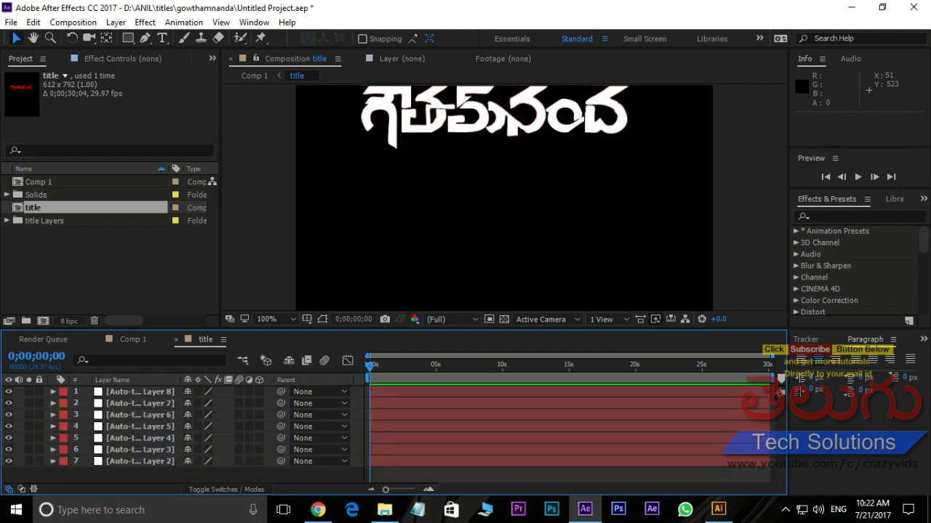
key("ctrl+a")
key("ctrl+x")
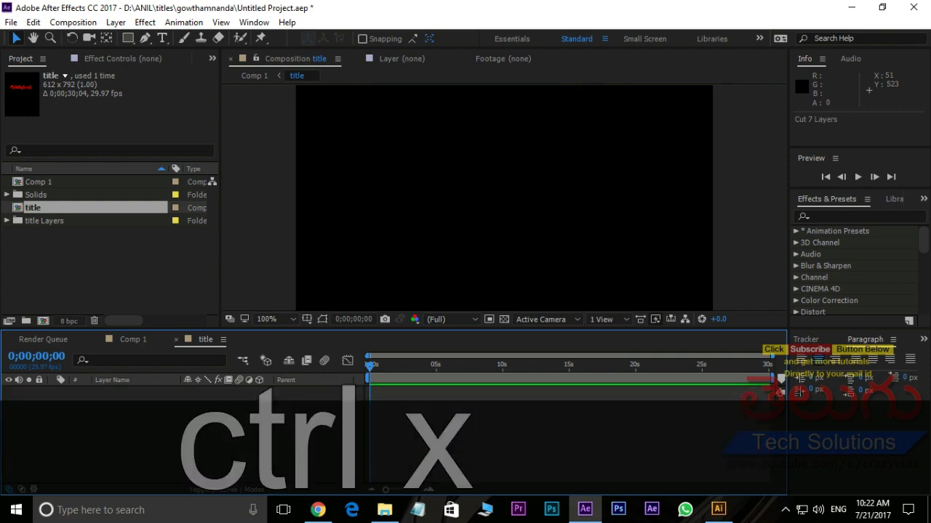
Paste the seven glyph layers into Comp 1 and move them to the frame centre
left_click(133, 339)
key("ctrl+v")
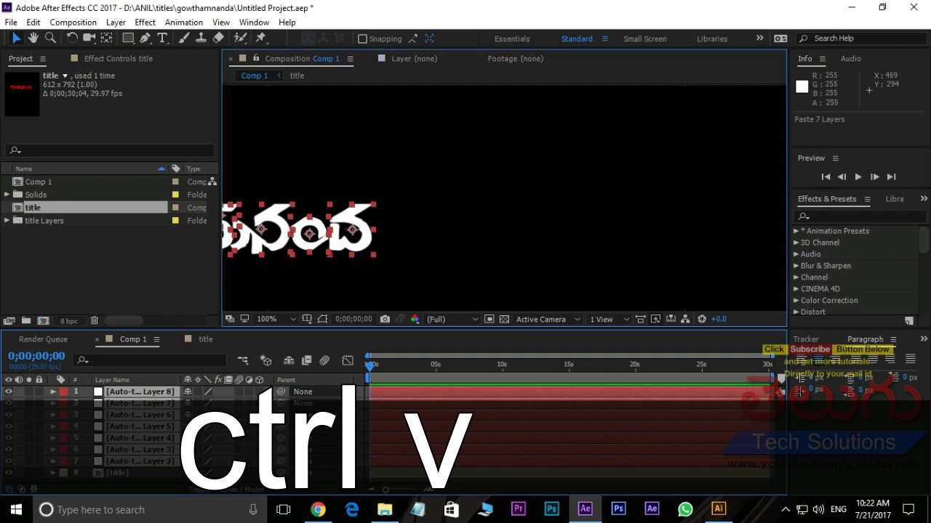
left_click_drag(528, 211, 579, 202)
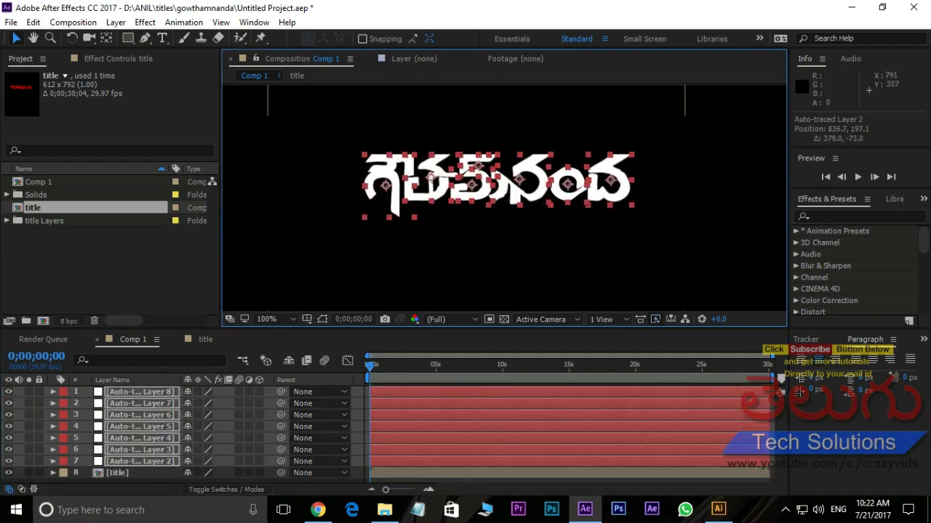
scroll(568, 258, "down", 6)
scroll(576, 262, "up", 4)
left_click_drag(532, 197, 517, 257)
scroll(517, 256, "up", 4)
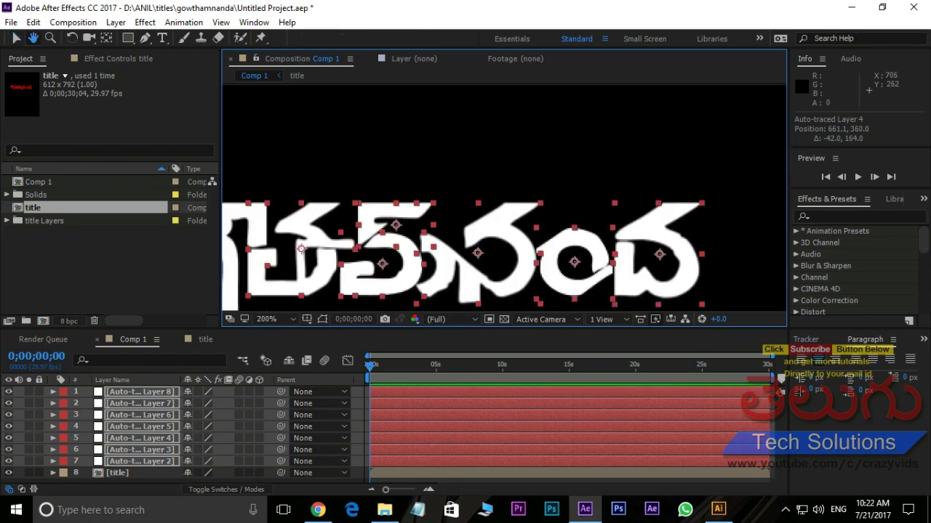
left_click_drag(697, 147, 696, 123)
left_click_drag(524, 195, 502, 198)
scroll(501, 198, "down", 2)
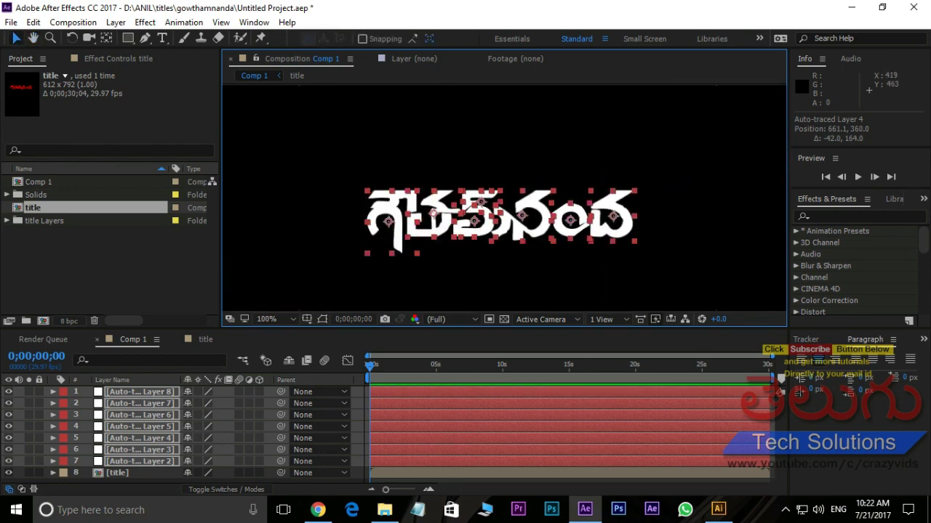
Delete the leftover title layer, then select individual glyphs to identify their layers
left_click(117, 473)
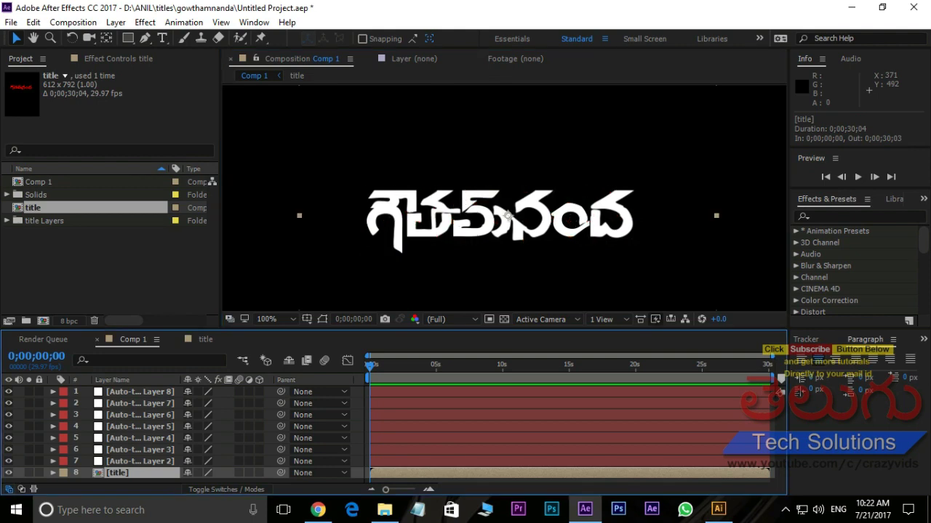
key("Delete")
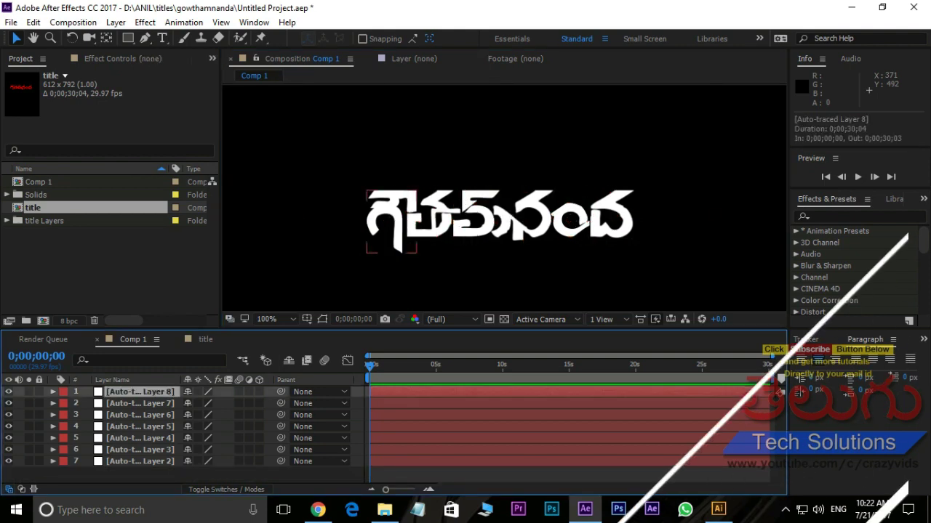
left_click(612, 216)
left_click(384, 218)
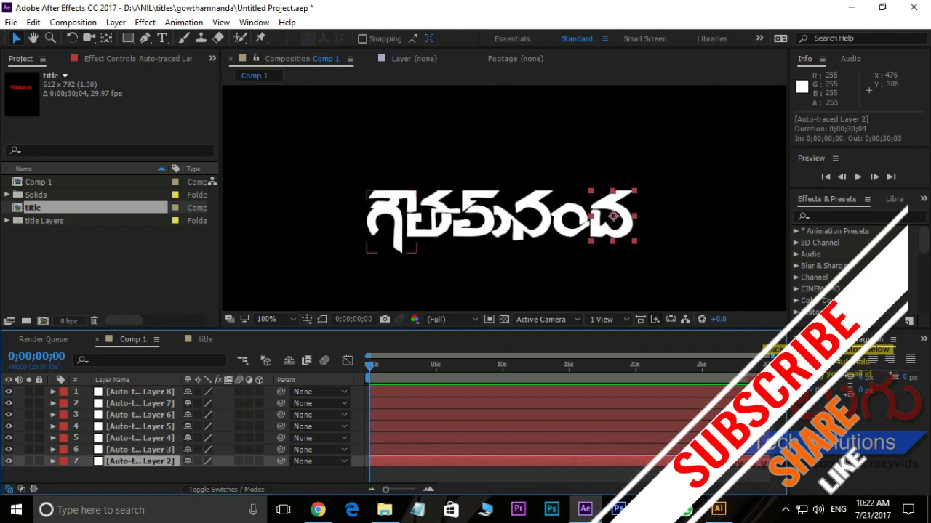
left_click(433, 212)
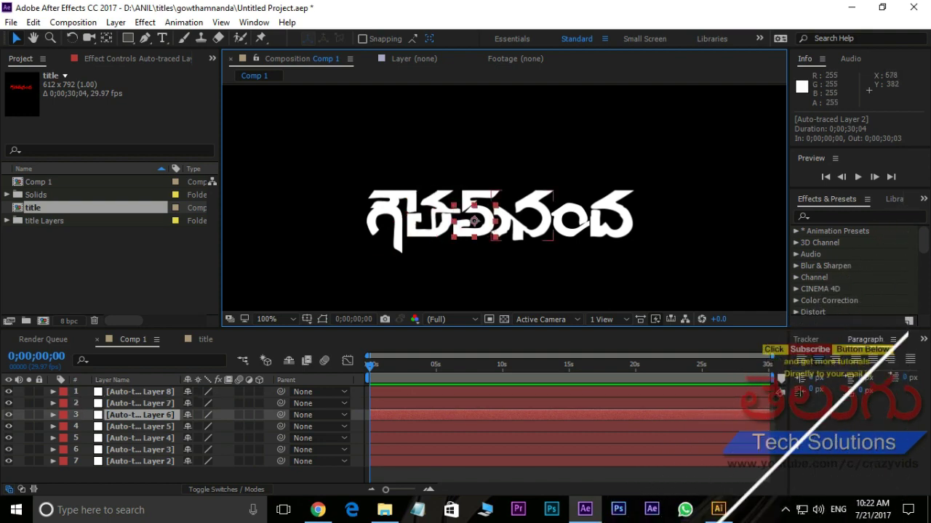
left_click(570, 219)
left_click(613, 216)
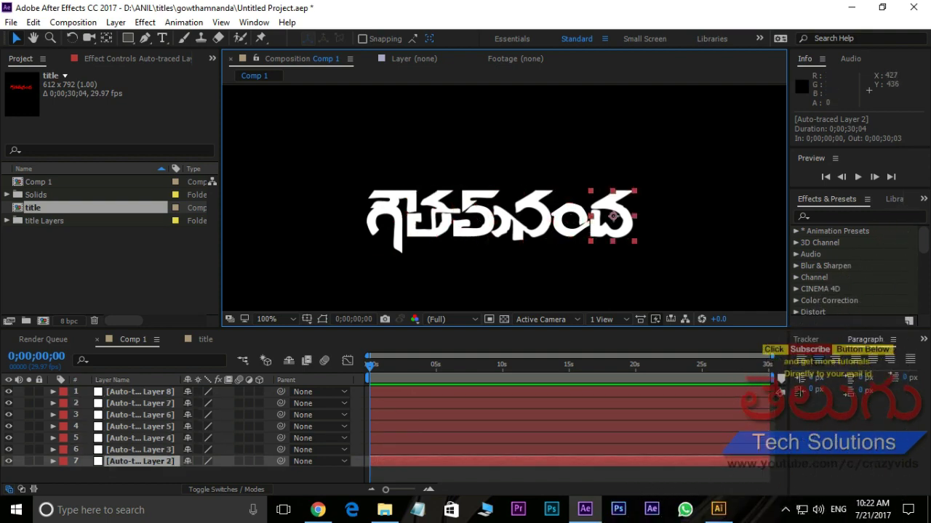
left_click_drag(355, 176, 682, 272)
key("ctrl+shift+a")
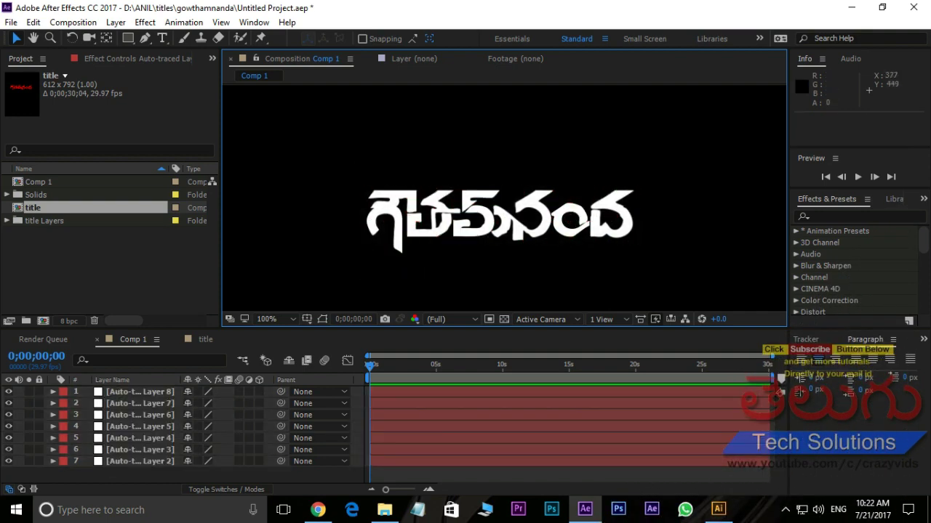
left_click_drag(319, 278, 698, 151)
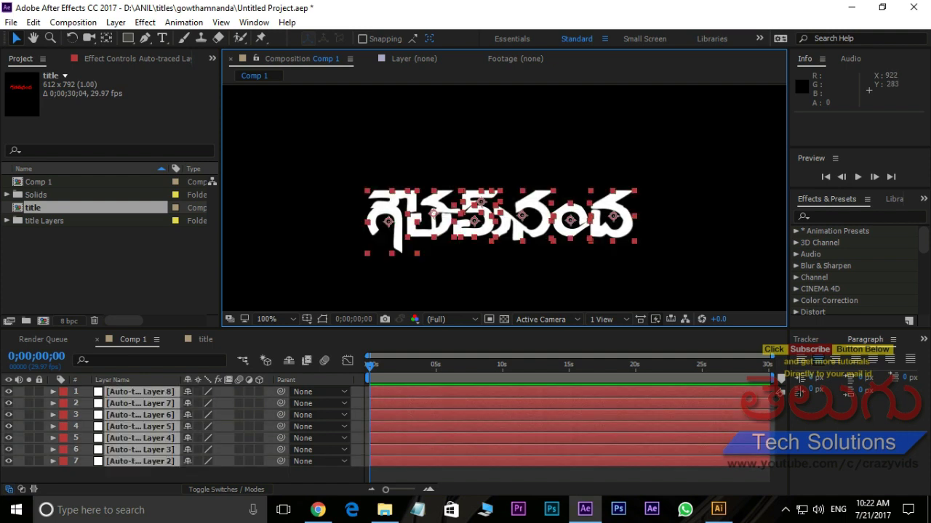
key("ctrl+shift+a")
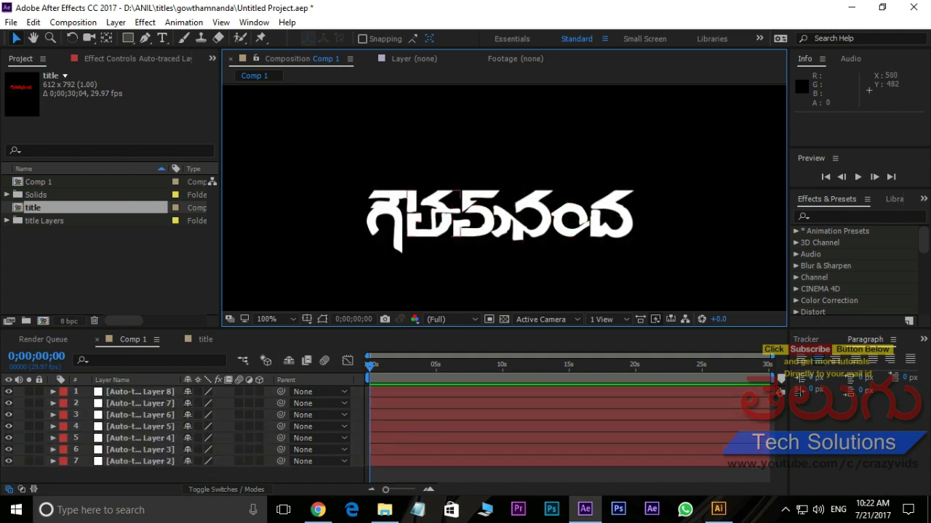
Add a new black solid layer to Comp 1
right_click(126, 474)
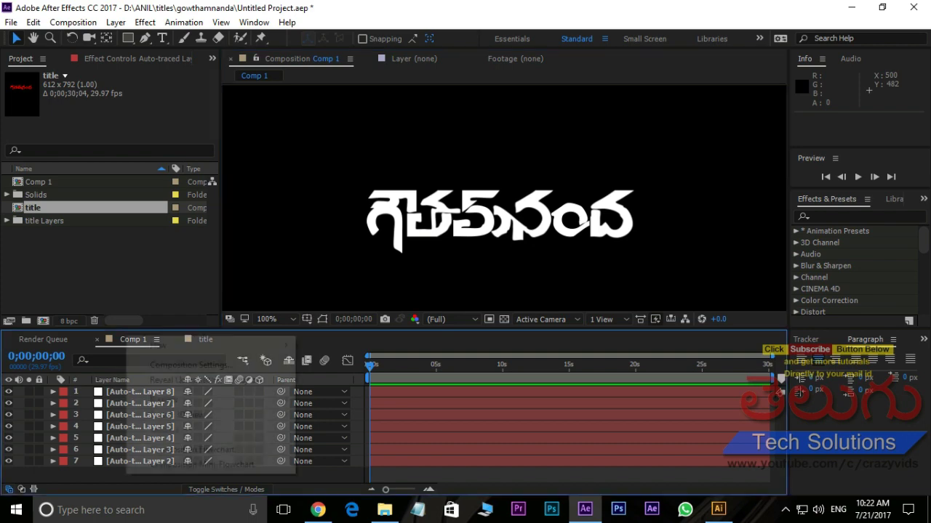
mouse_move(218, 346)
left_click(327, 379)
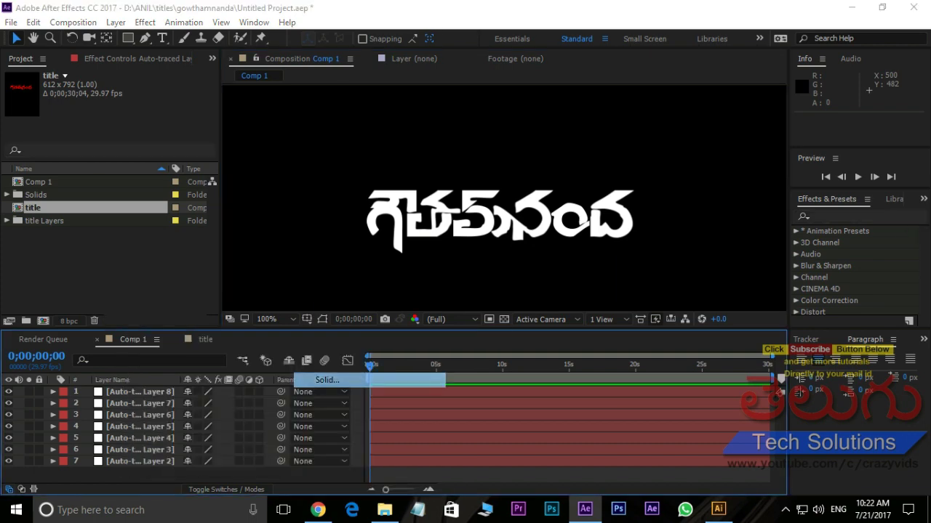
left_click(507, 373)
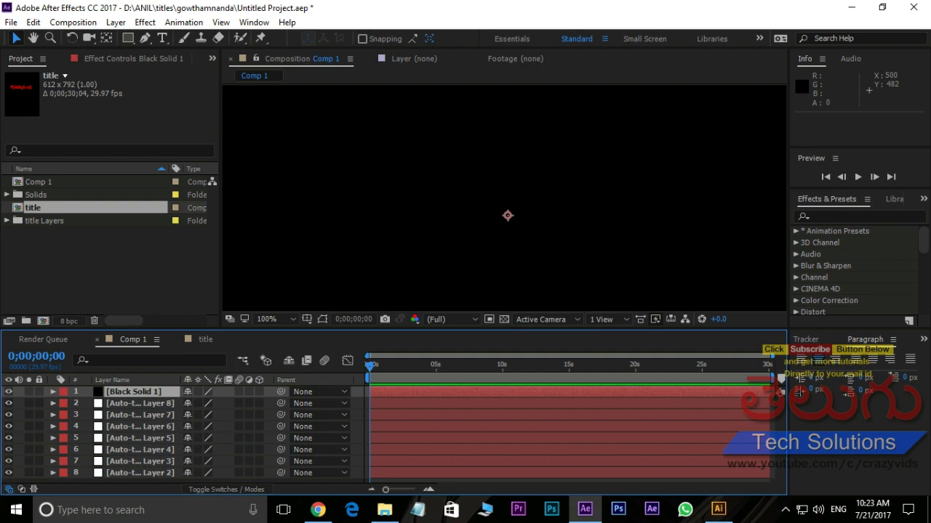
Apply Video Copilot's Element effect to the black solid
key("alt+t")
key("Up")
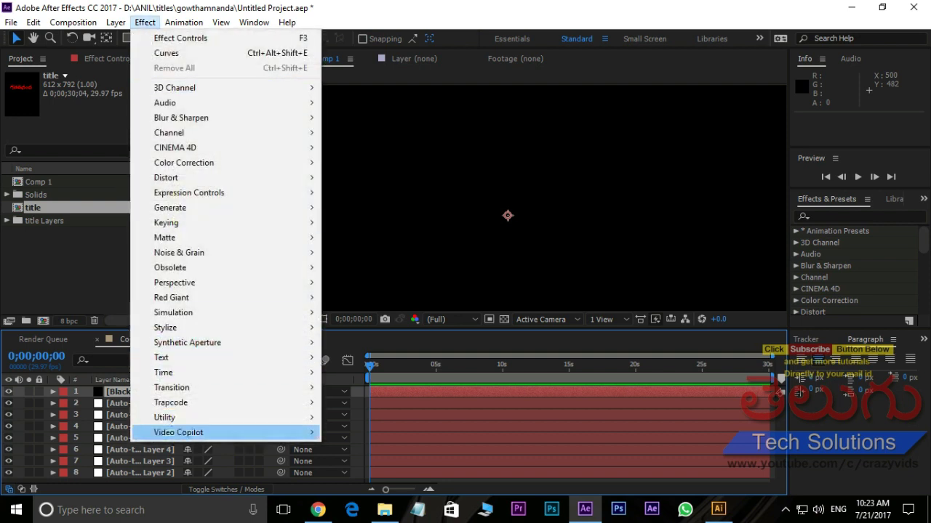
key("Right")
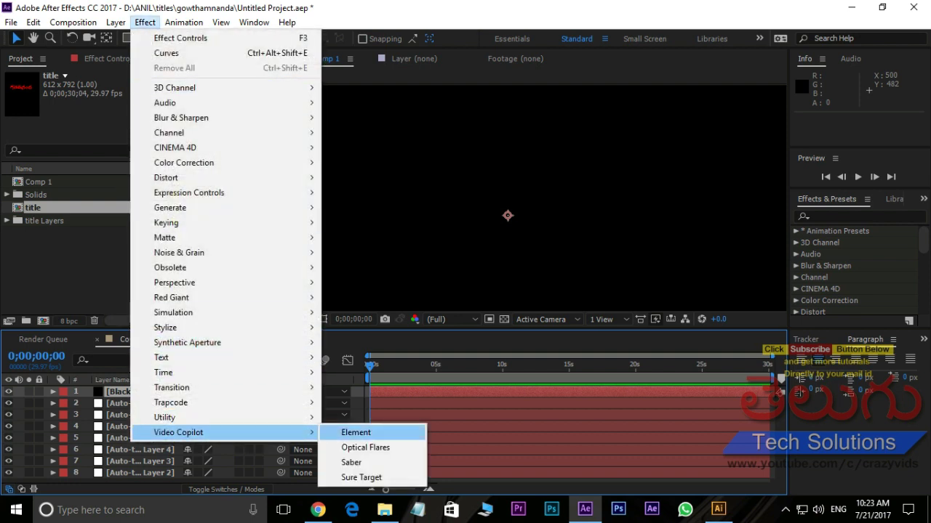
key("Return")
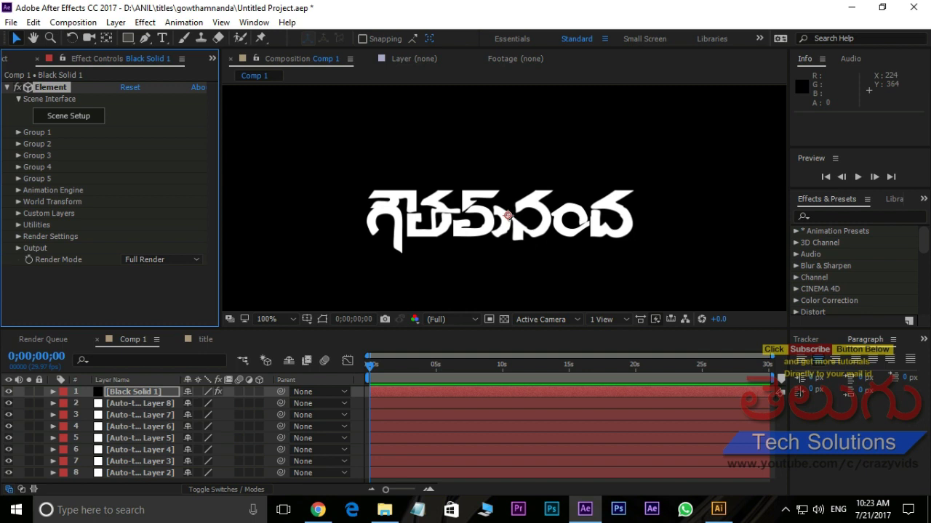
Expand Element's Custom Layers and set Path Layers 1–3 to Auto-traced Layers 8, 7 and 6
left_click(18, 213)
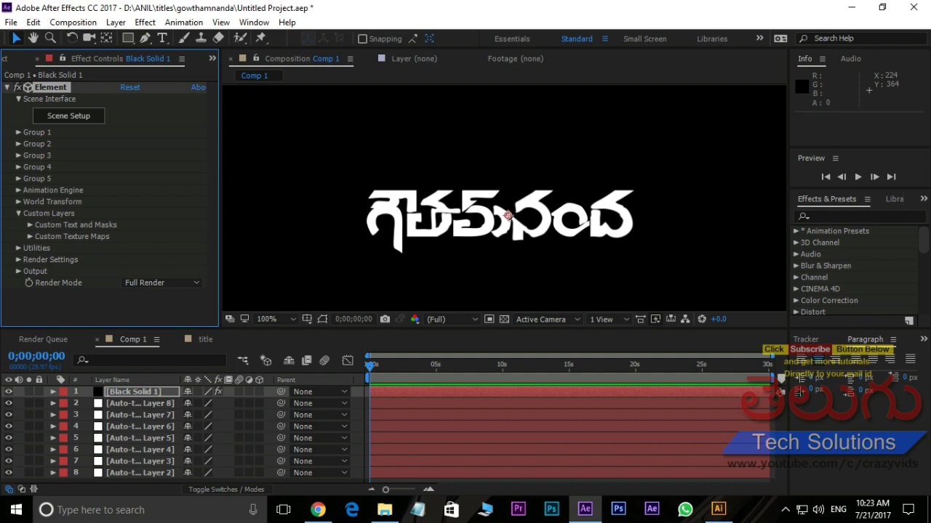
left_click(30, 225)
scroll(109, 227, "down", 5)
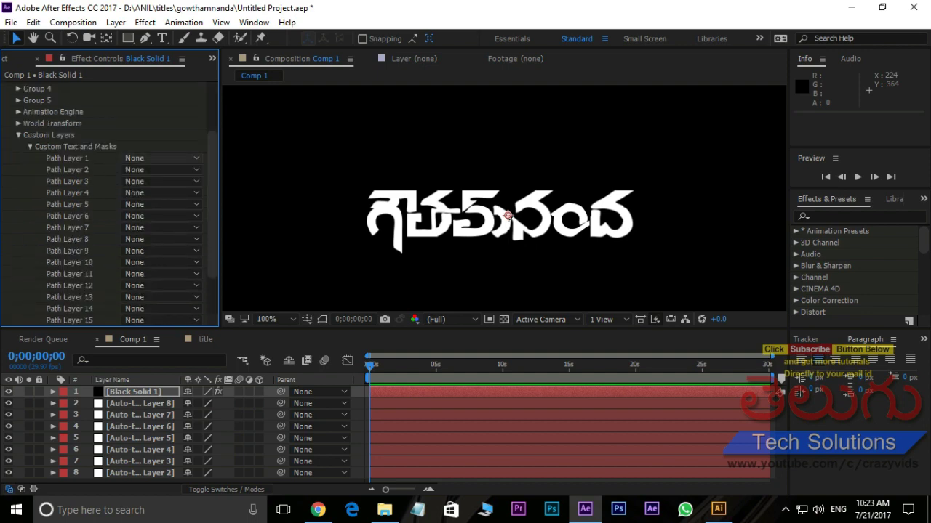
left_click(160, 158)
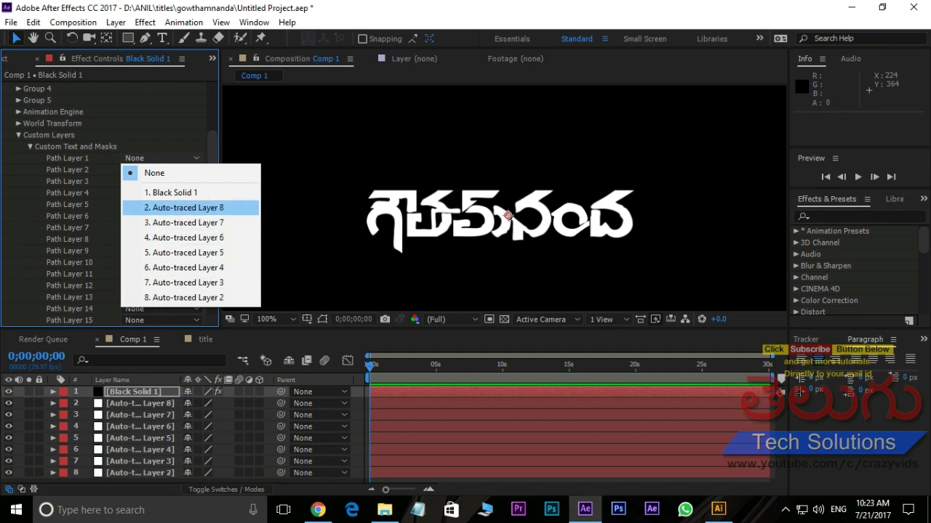
left_click(182, 208)
left_click(162, 169)
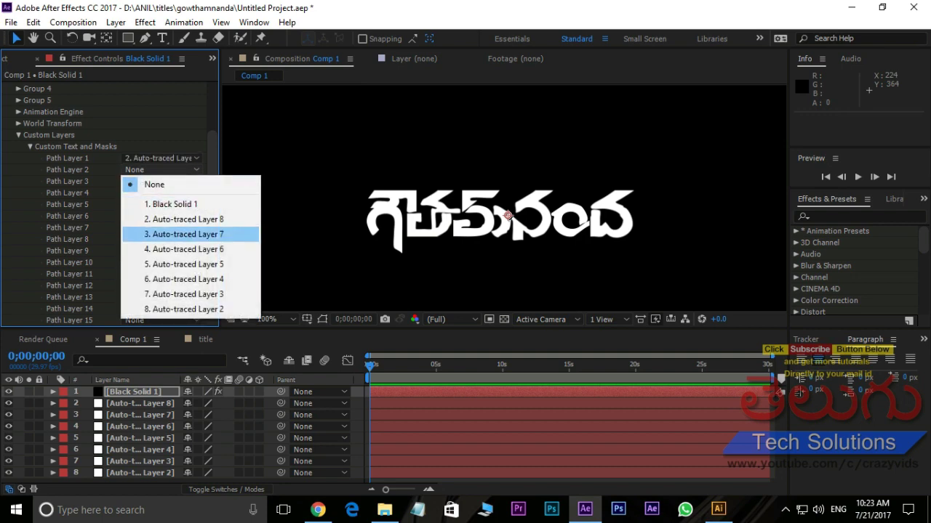
left_click(186, 235)
left_click(162, 181)
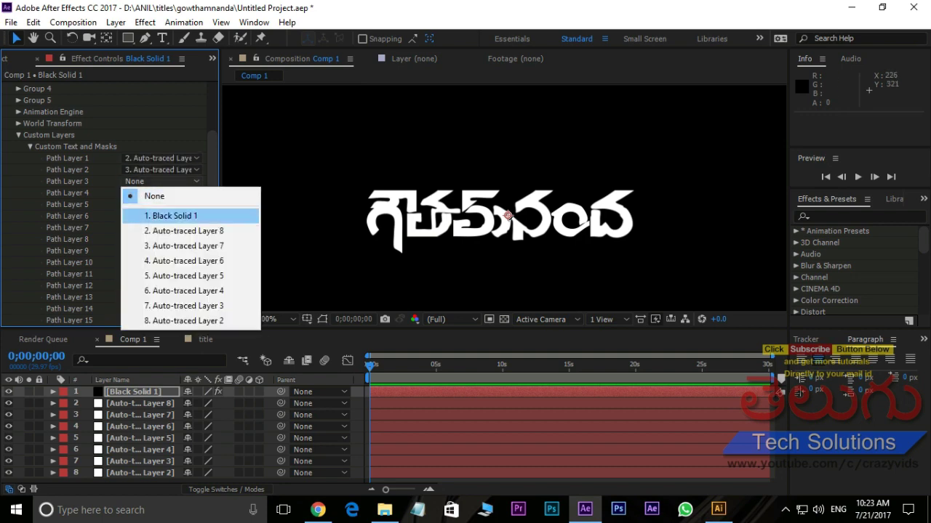
left_click(182, 260)
Set Path Layers 4–7 to Auto-traced Layers 5, 4, 3 and 2, then collapse Custom Layers
left_click(162, 193)
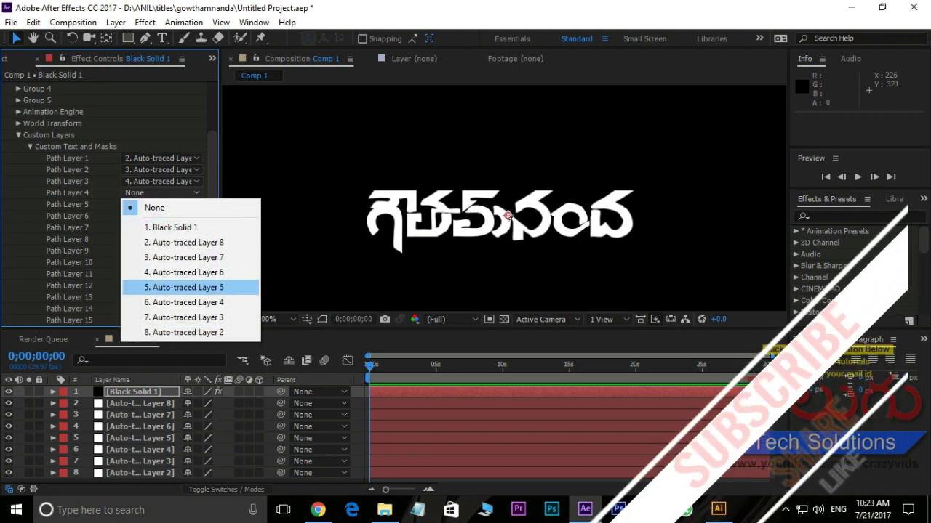
left_click(183, 287)
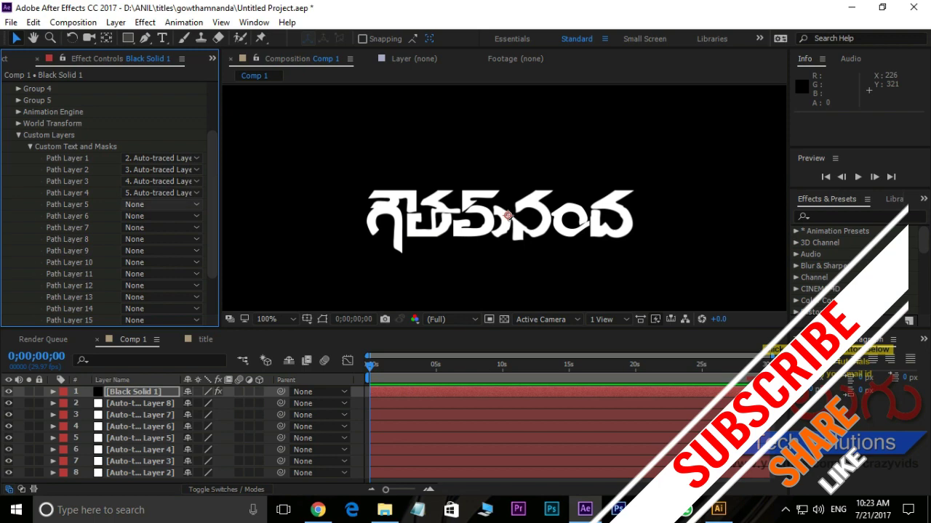
left_click(161, 204)
left_click(184, 313)
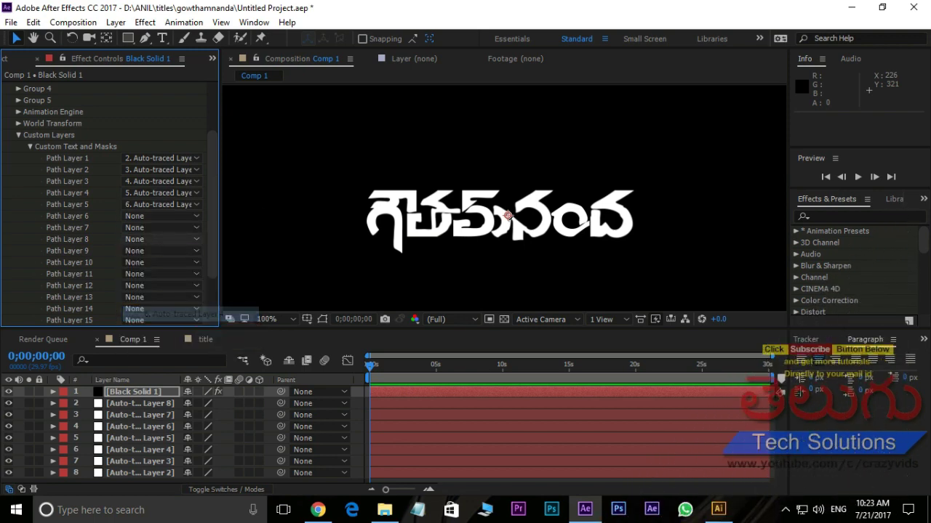
left_click(162, 216)
left_click(183, 340)
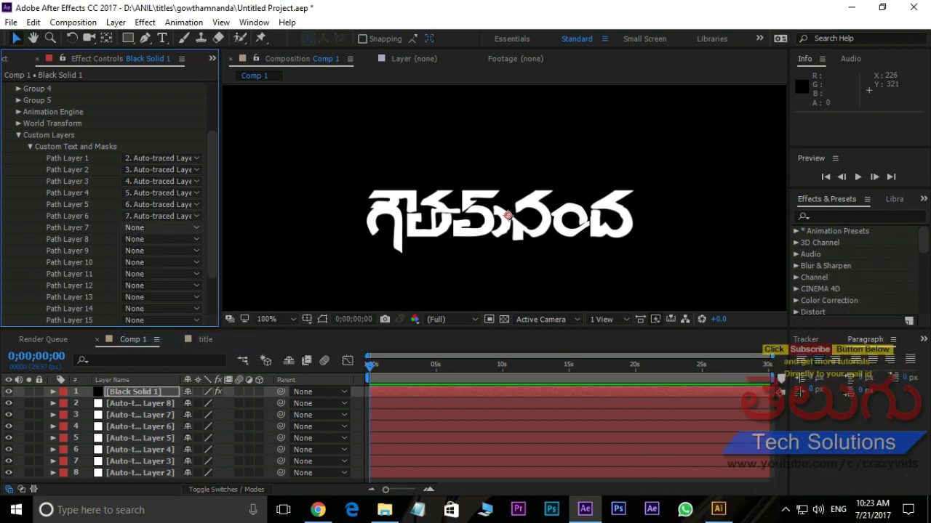
left_click(161, 228)
left_click(183, 367)
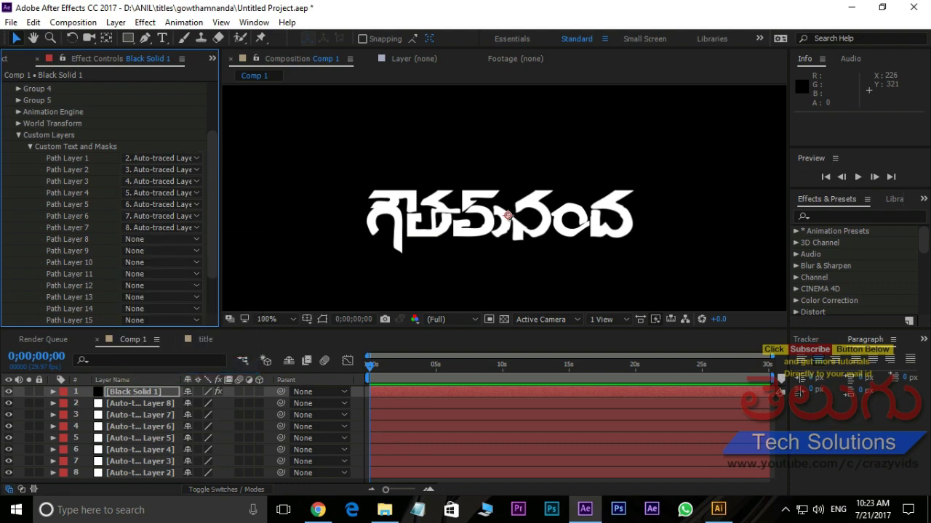
left_click(19, 135)
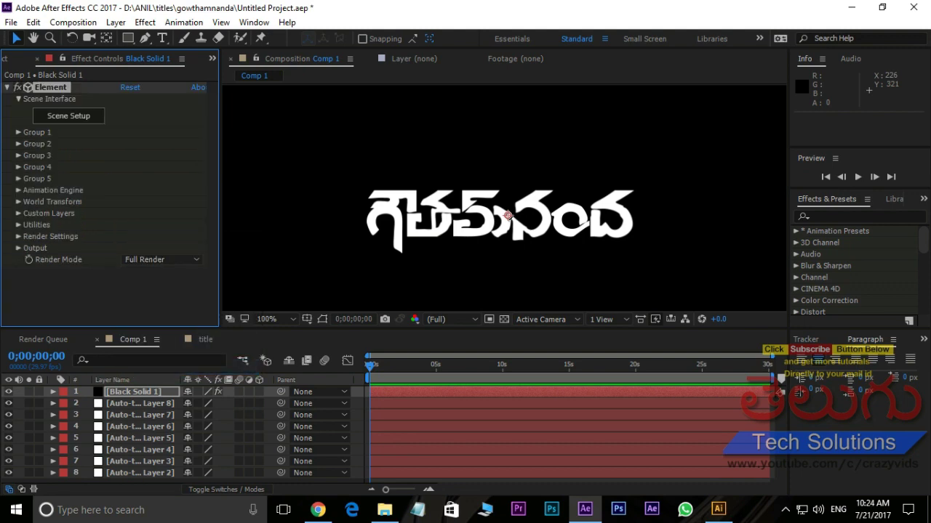
Extrude Custom Path 1 into a 3D letter model in Element and move it left along X
left_click(68, 115)
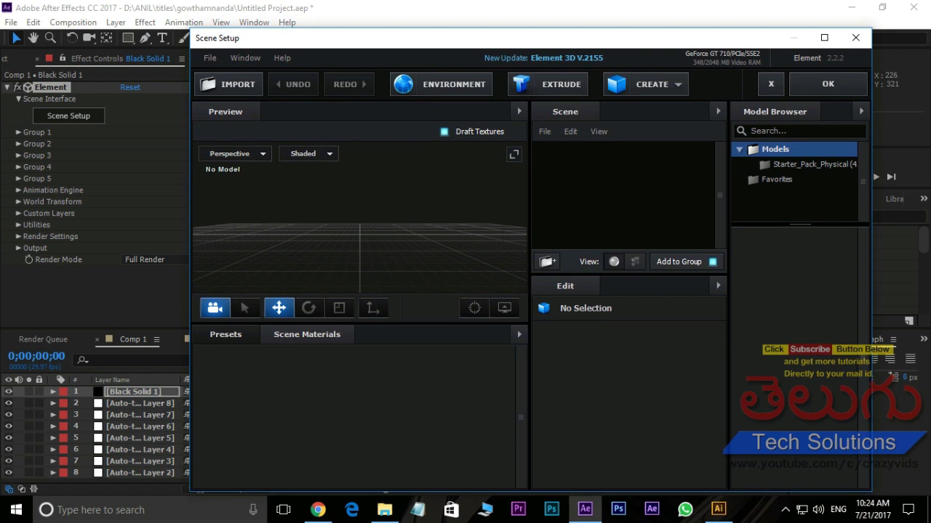
left_click(548, 84)
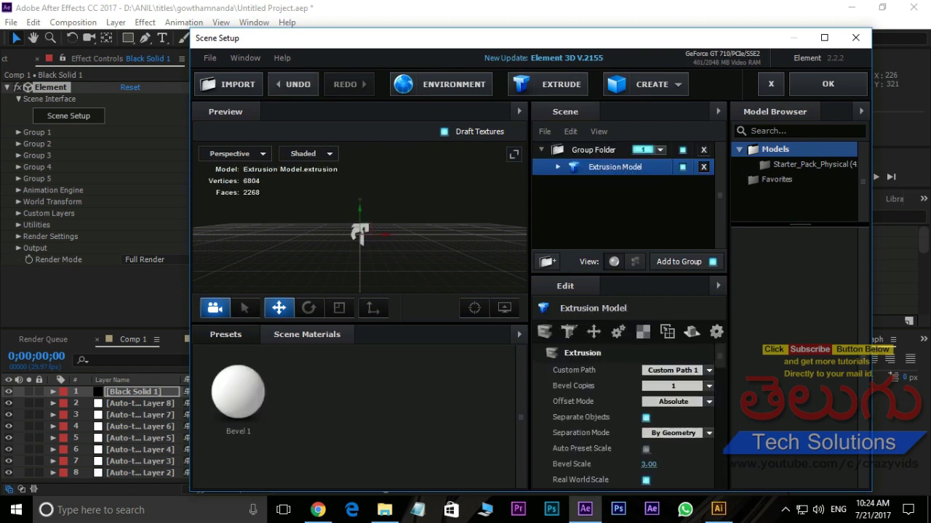
mouse_move(363, 218)
left_mouse_down()
mouse_move(364, 248)
mouse_move(363, 211)
left_mouse_up()
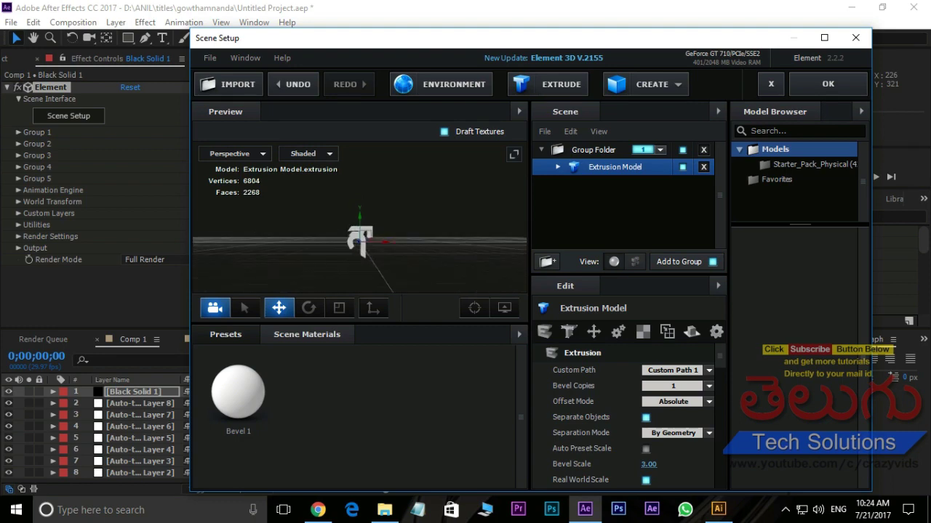
left_click_drag(382, 241, 336, 241)
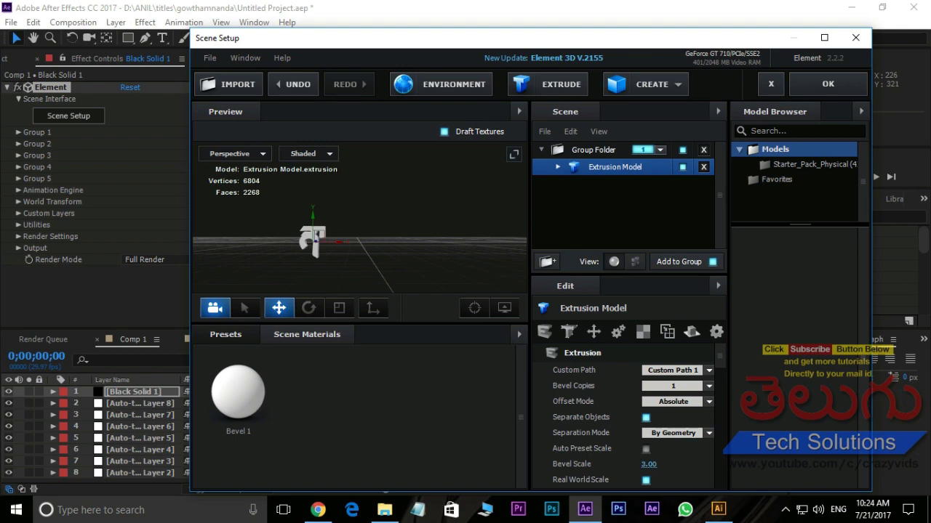
Duplicate the extrusion model and switch the copy to Custom Path 2
right_click(602, 167)
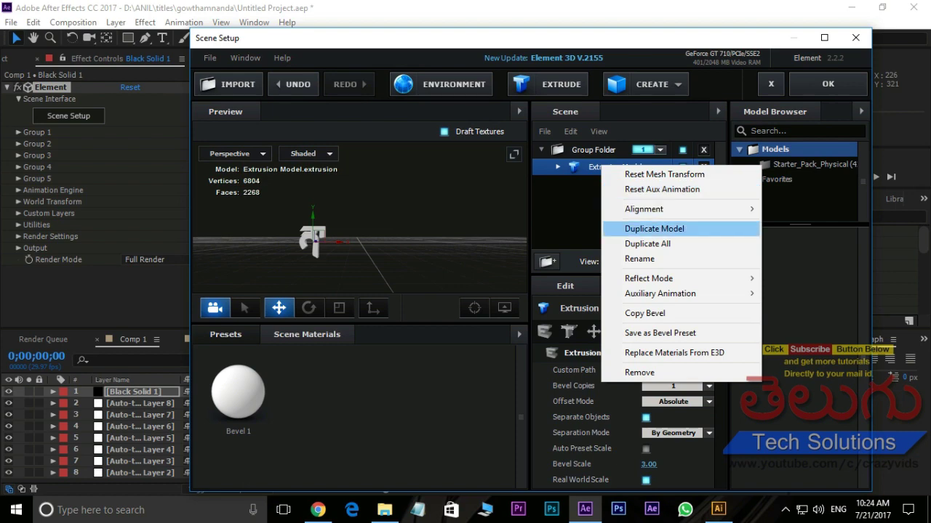
left_click(655, 228)
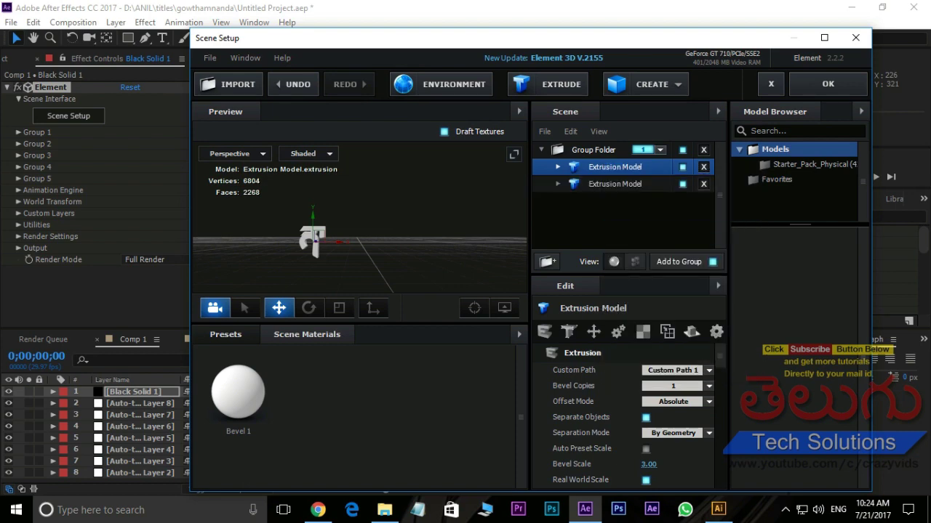
left_click(614, 184)
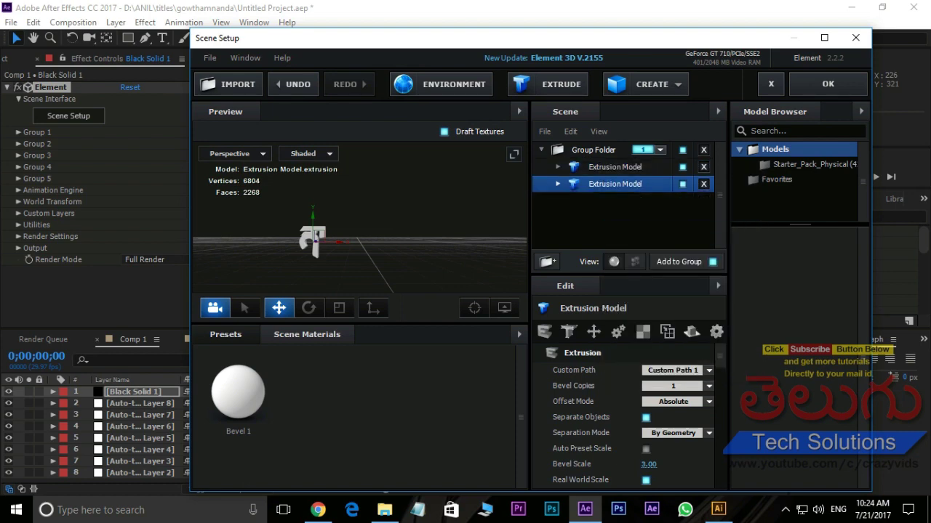
left_click(672, 370)
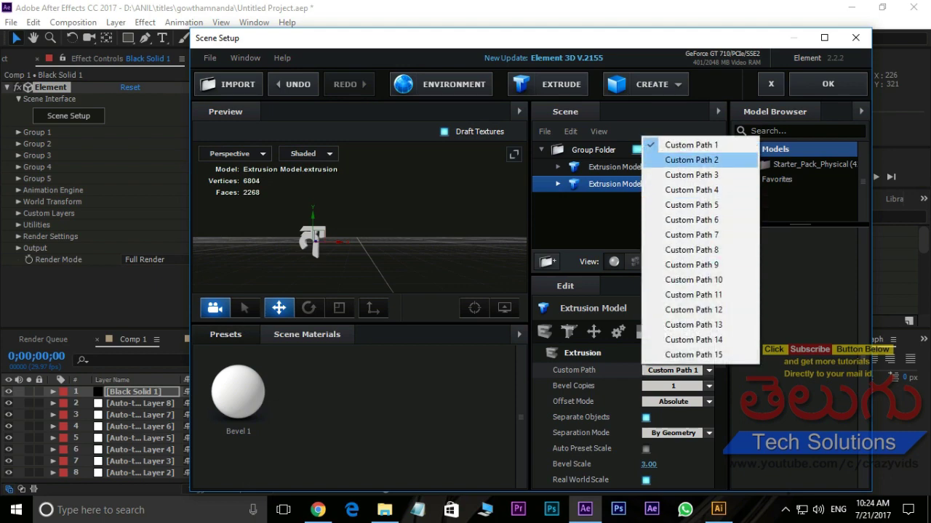
left_click(691, 160)
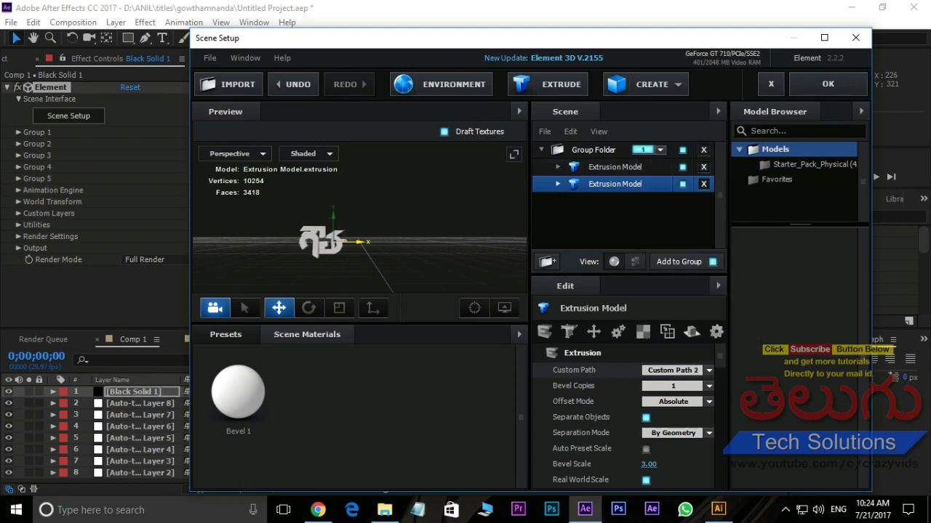
Duplicate again as a third model on Custom Path 3 and slide it right along X
right_click(595, 183)
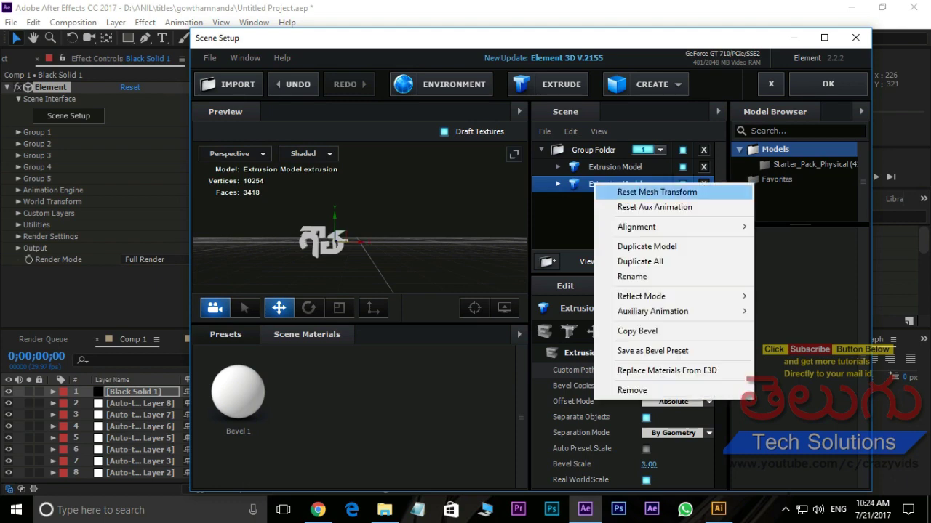
left_click(632, 245)
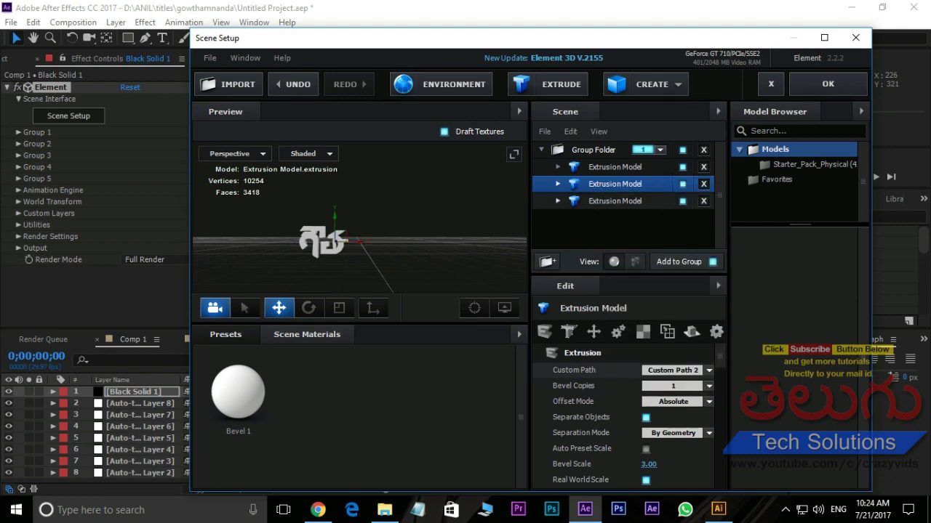
left_click(614, 201)
left_click(676, 370)
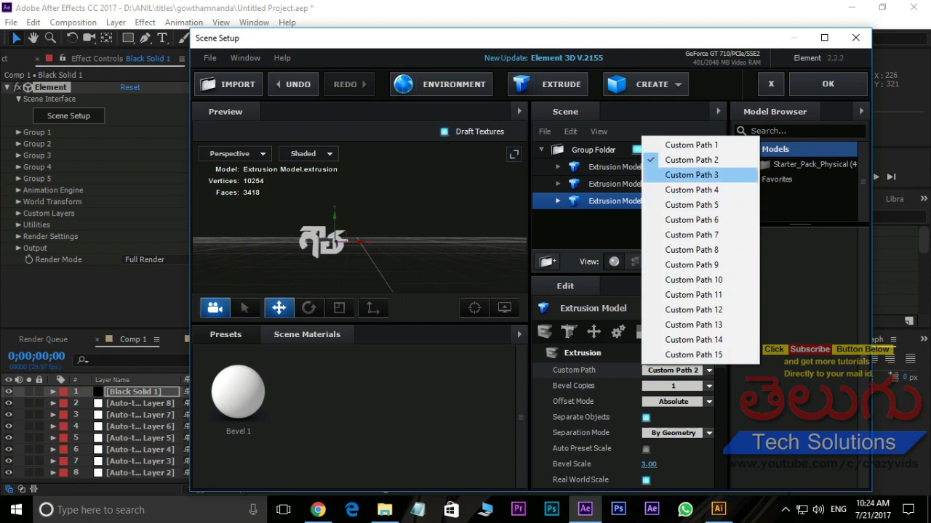
left_click(690, 175)
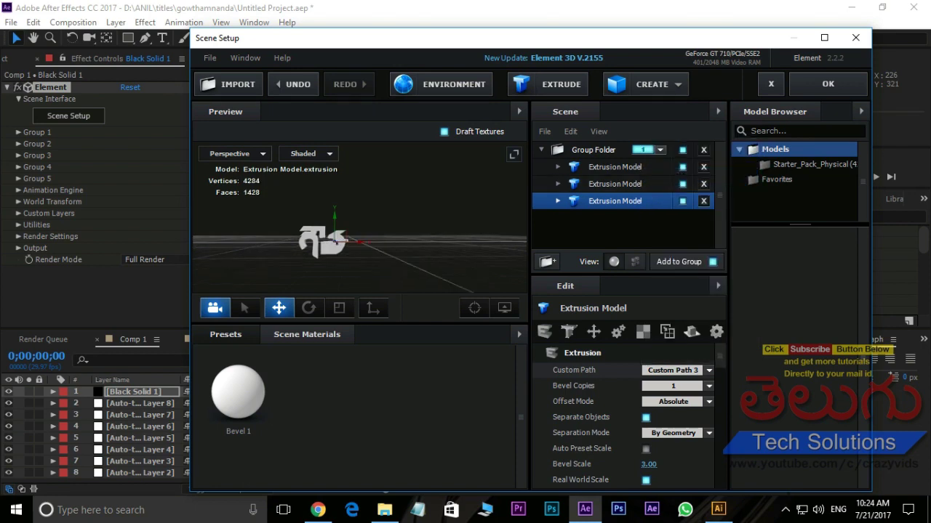
left_click_drag(360, 241, 382, 242)
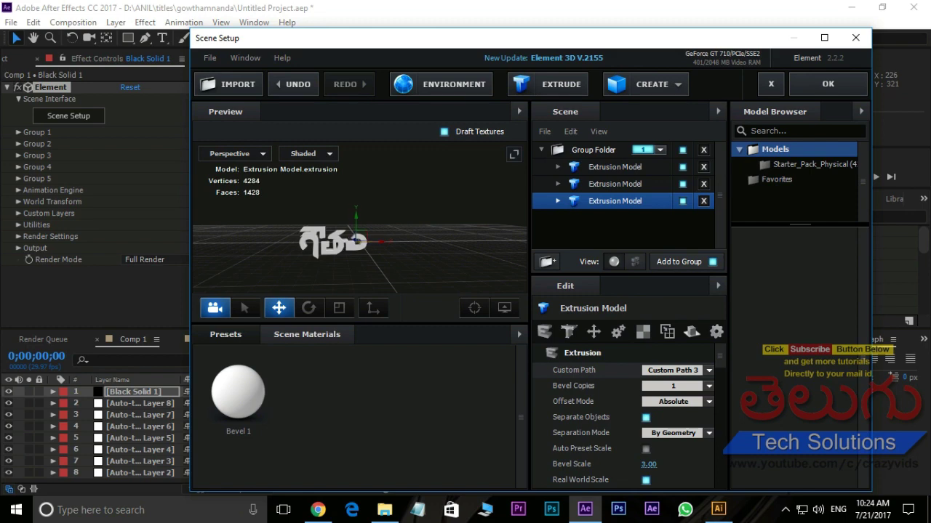
mouse_move(381, 243)
left_mouse_down()
mouse_move(382, 218)
mouse_move(356, 247)
left_mouse_up()
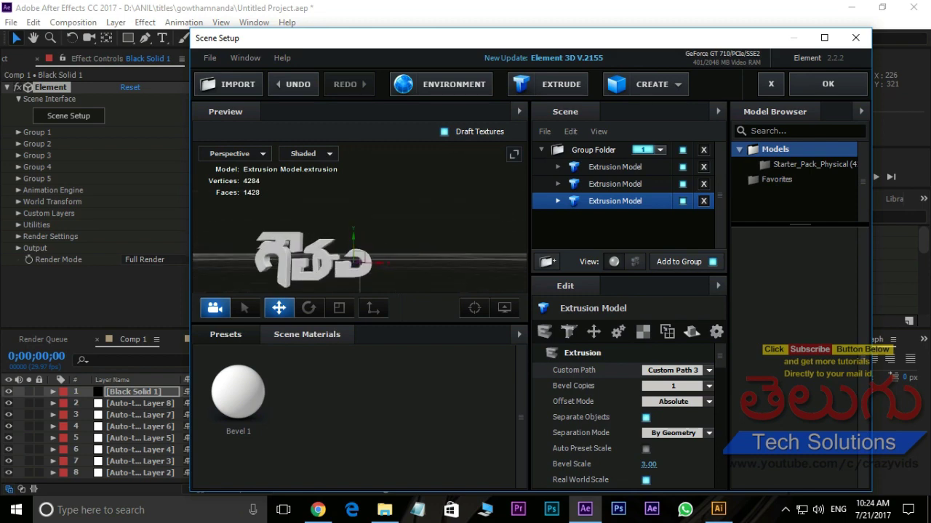
right_click(615, 200)
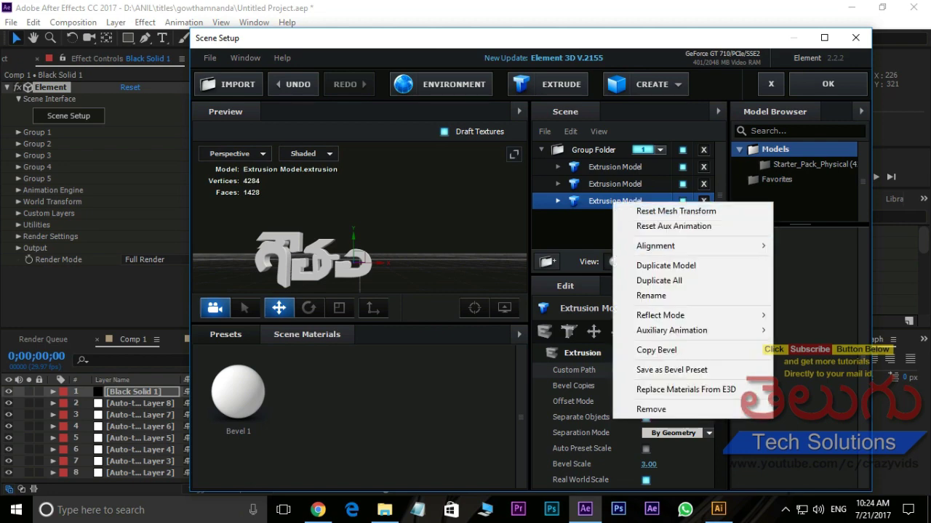
Duplicate the third model into a fourth extrusion using Custom Path 4
left_click(640, 264)
left_click(615, 218)
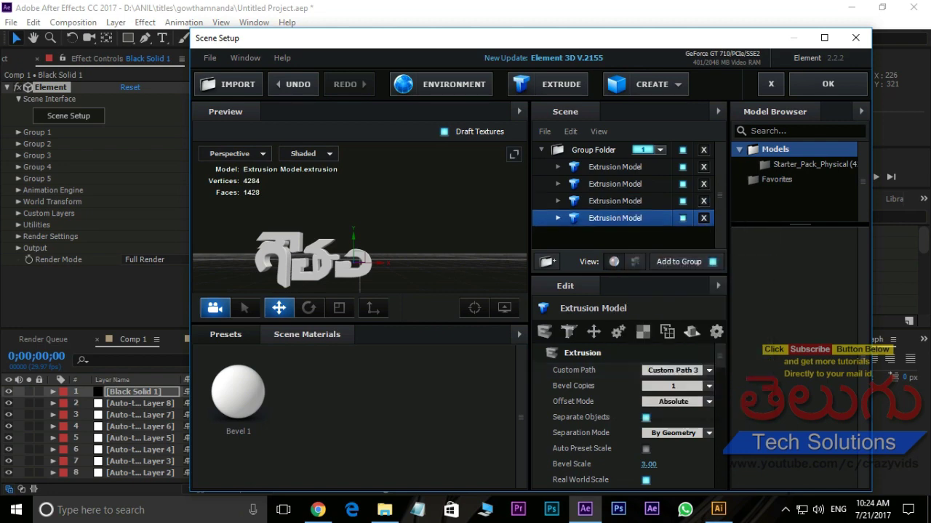
left_click(673, 370)
left_click(691, 190)
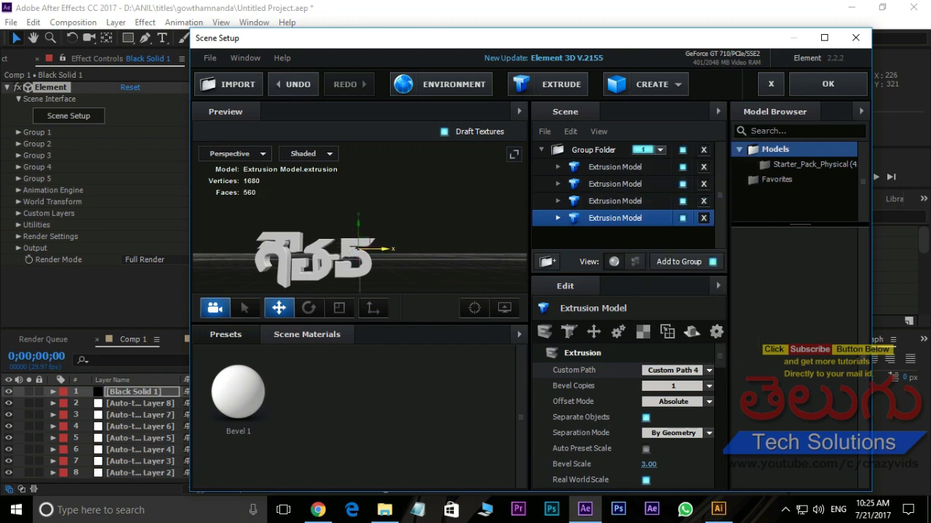
left_click(614, 201)
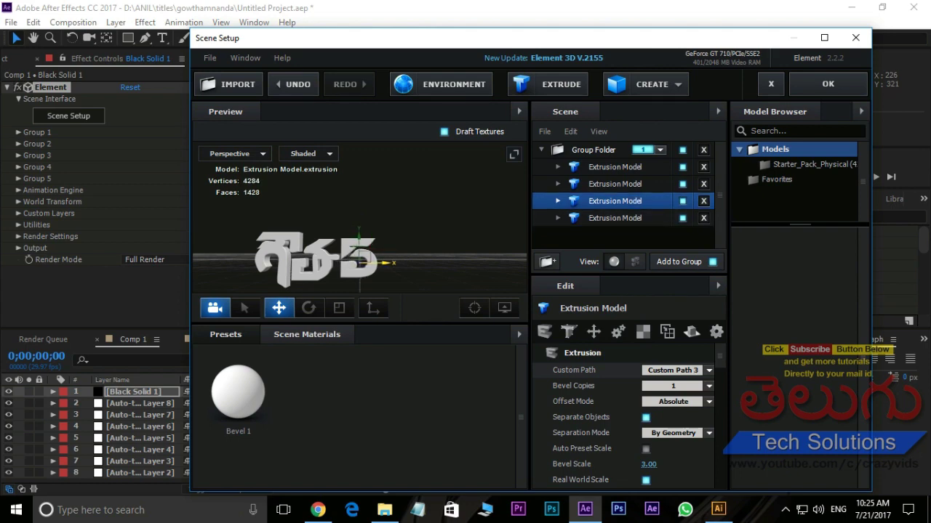
Duplicate the fourth model into a fifth extrusion using Custom Path 5
right_click(618, 217)
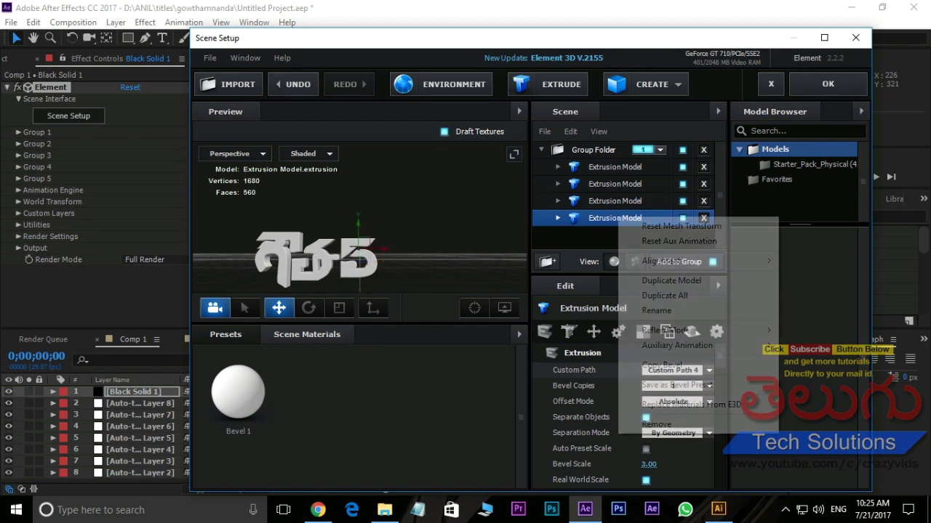
left_click(671, 280)
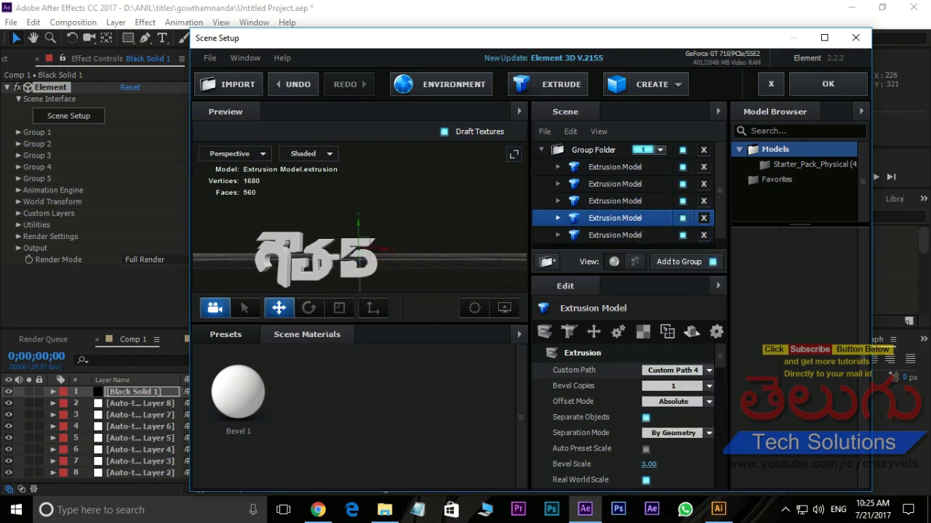
left_click(618, 235)
left_click(675, 370)
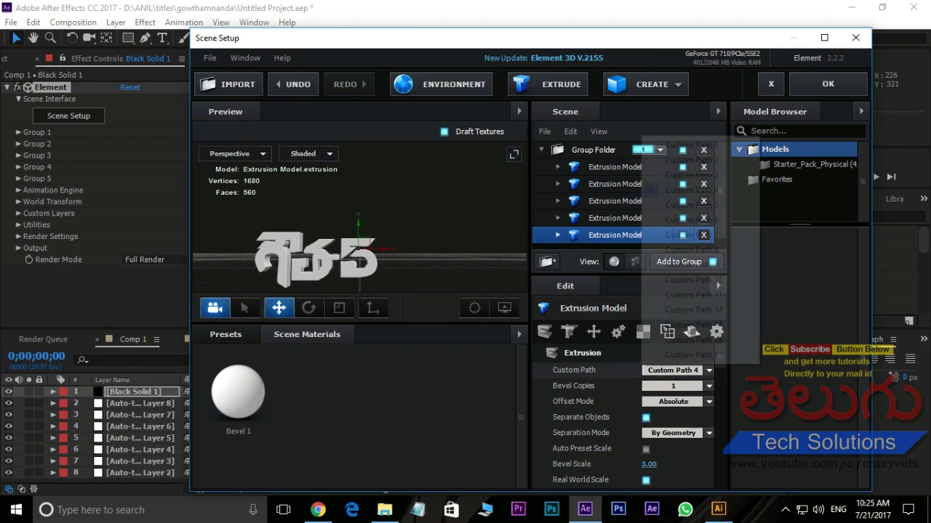
left_click(690, 205)
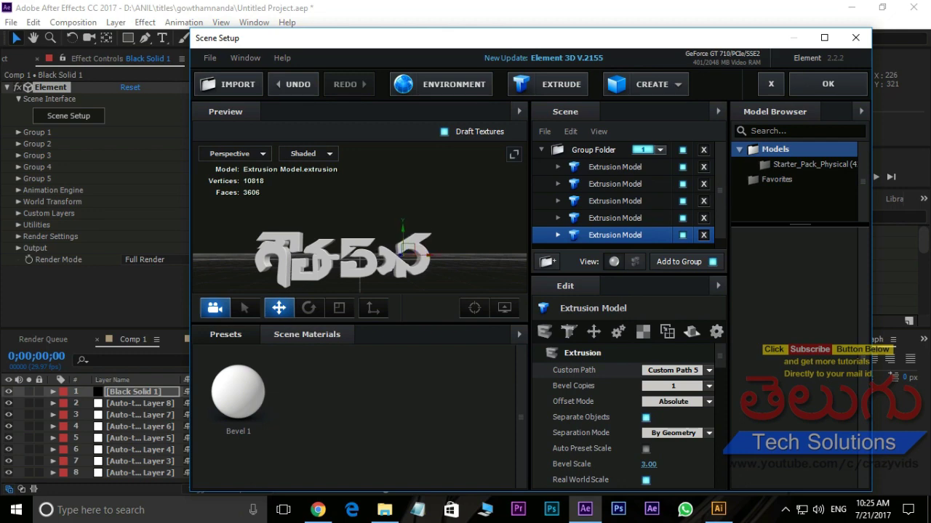
left_click_drag(407, 256, 407, 273)
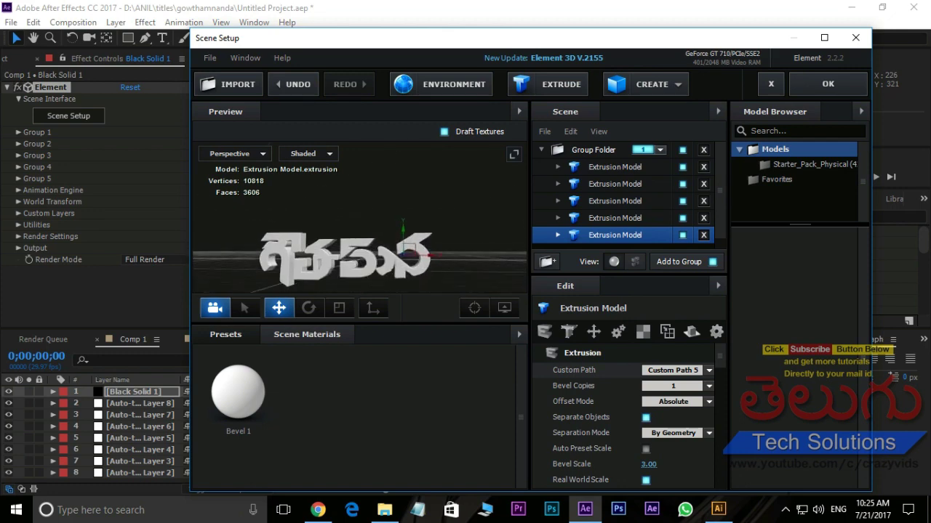
right_click(631, 234)
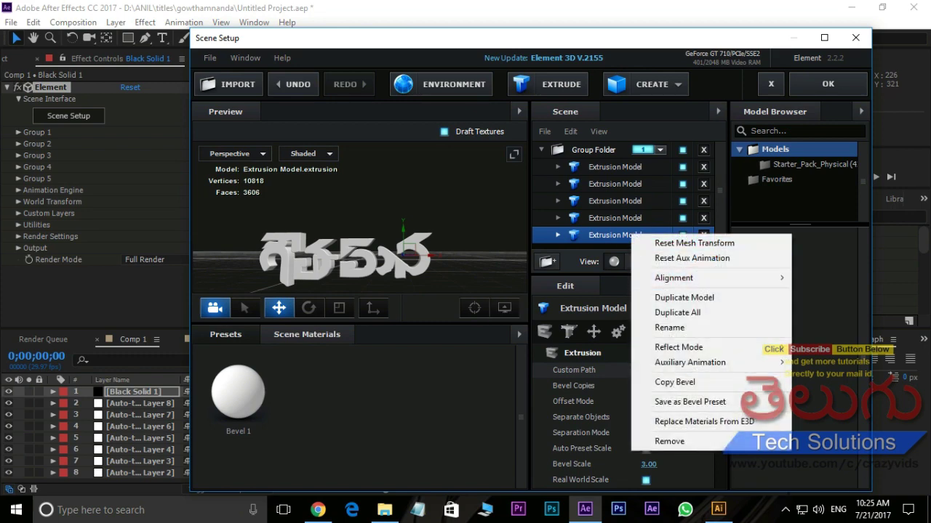
Add a sixth extrusion model on Custom Path 6 and move it along X
left_click(683, 297)
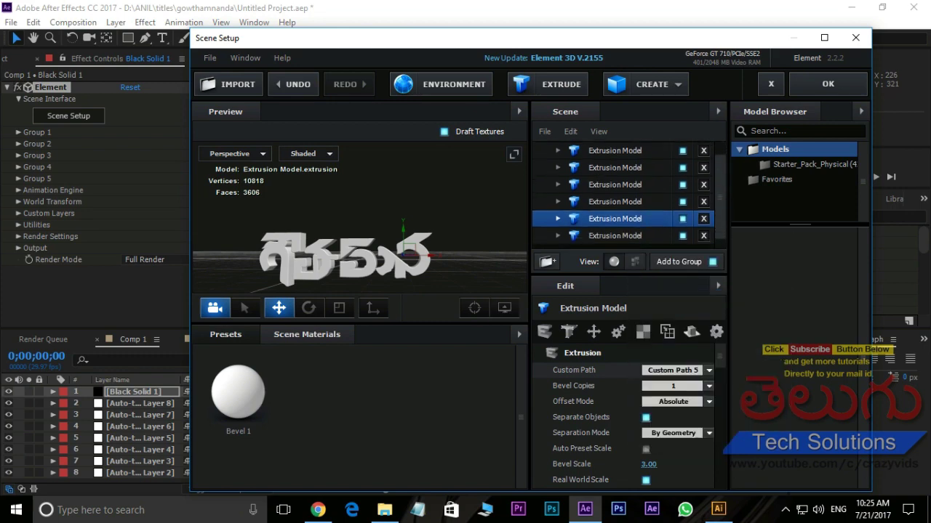
left_click(615, 224)
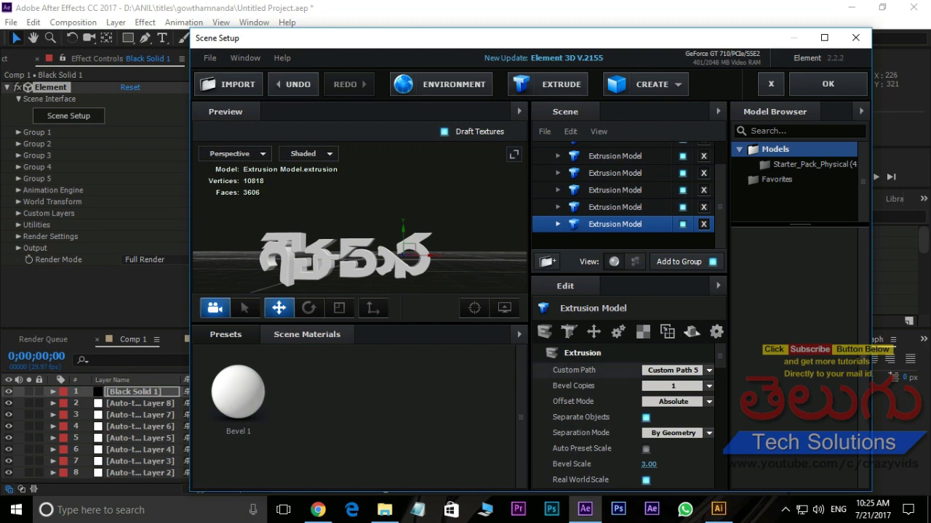
left_click(674, 370)
left_click(683, 228)
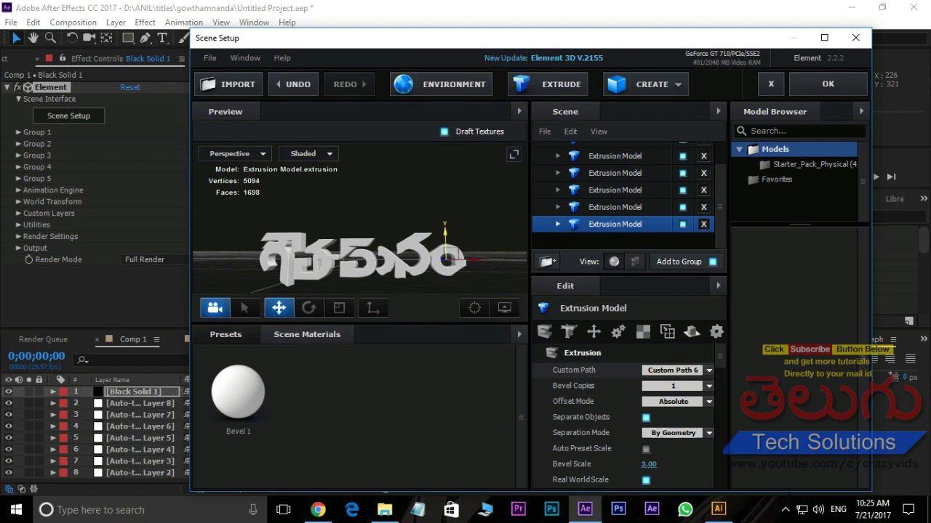
left_click_drag(472, 258, 480, 260)
Add a seventh extrusion model on Custom Path 7 and shift the whole title left
right_click(617, 224)
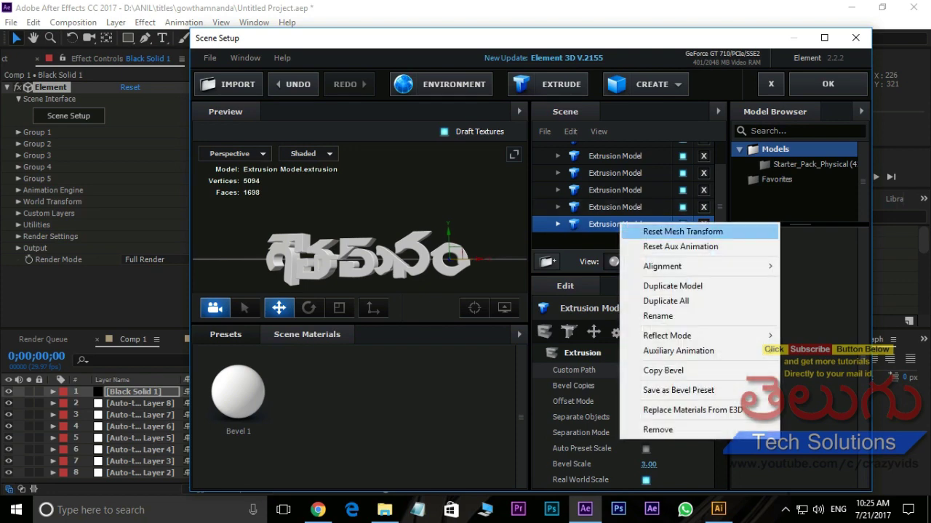
left_click(663, 284)
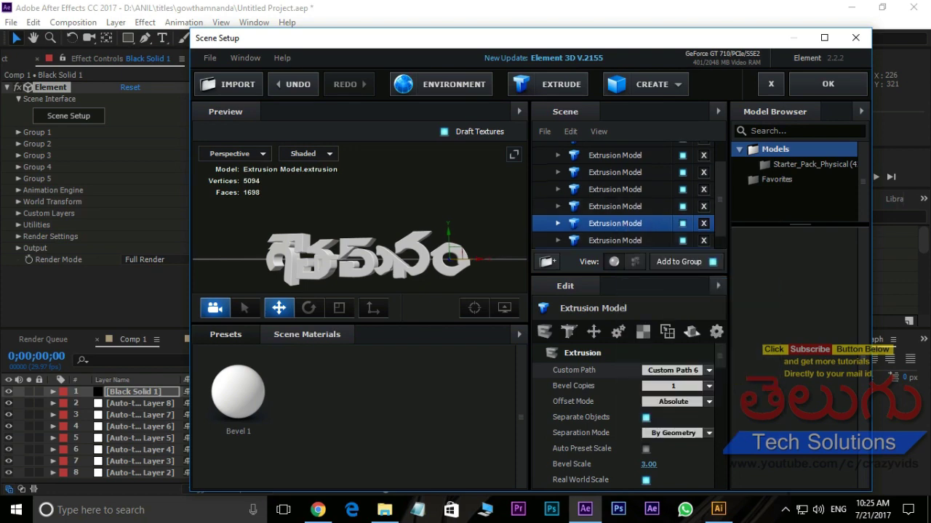
left_click(614, 241)
left_click(672, 370)
left_click(691, 234)
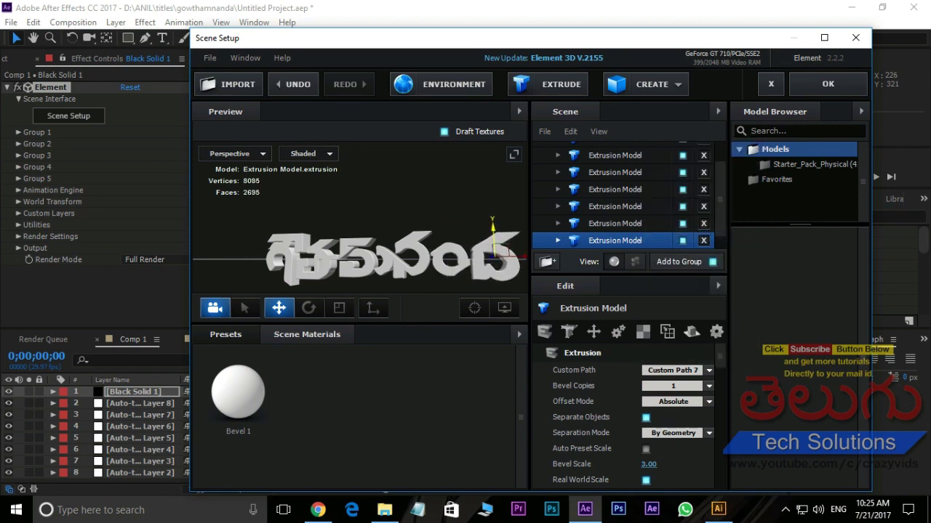
left_click_drag(493, 247, 305, 251)
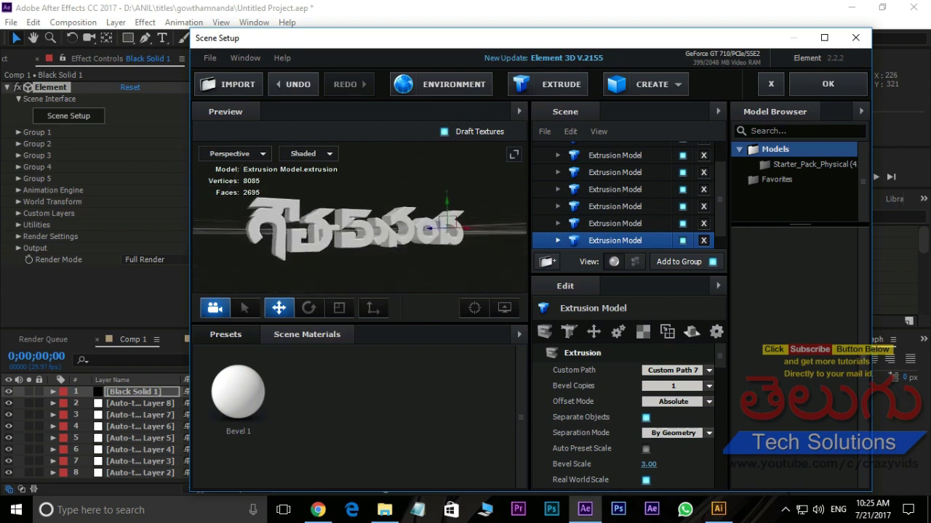
Show the Physical bevel presets under Bevels in Element's Presets library
left_click(225, 335)
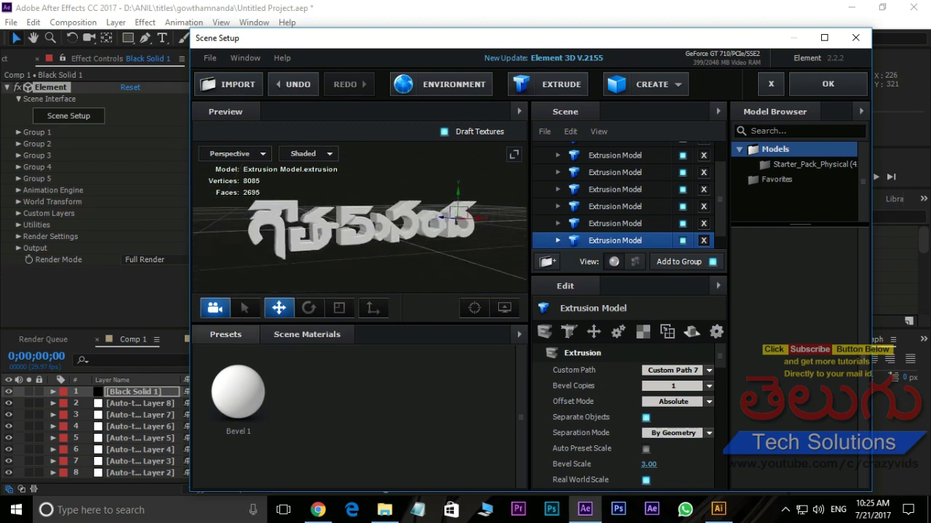
left_click(255, 398)
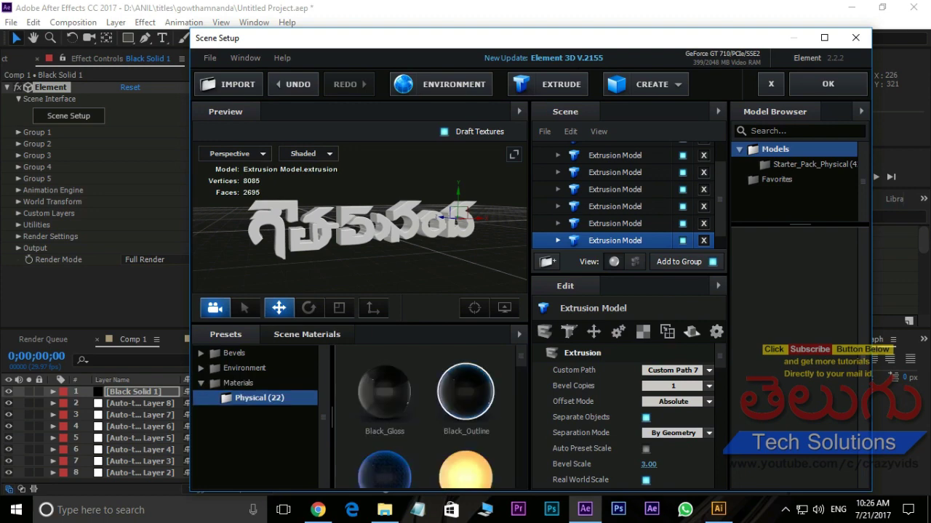
left_click(236, 352)
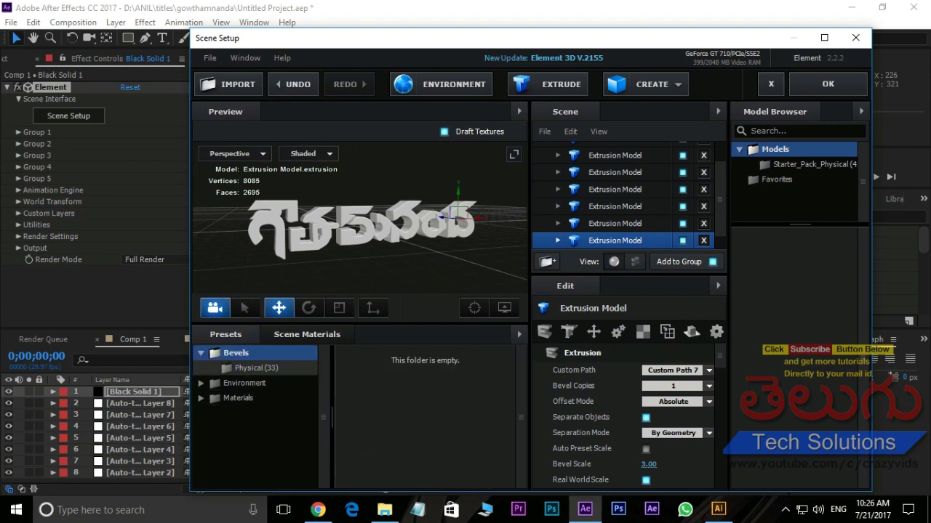
left_click(255, 368)
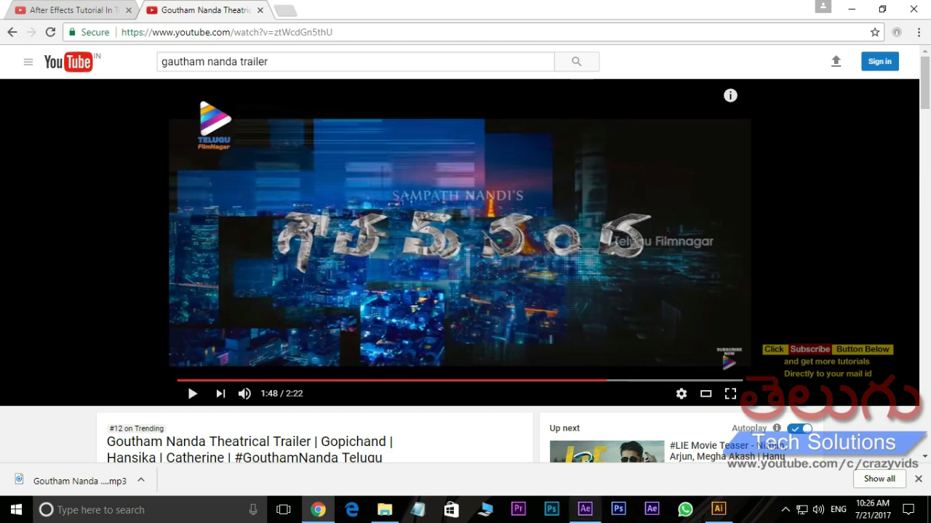
left_click(585, 509)
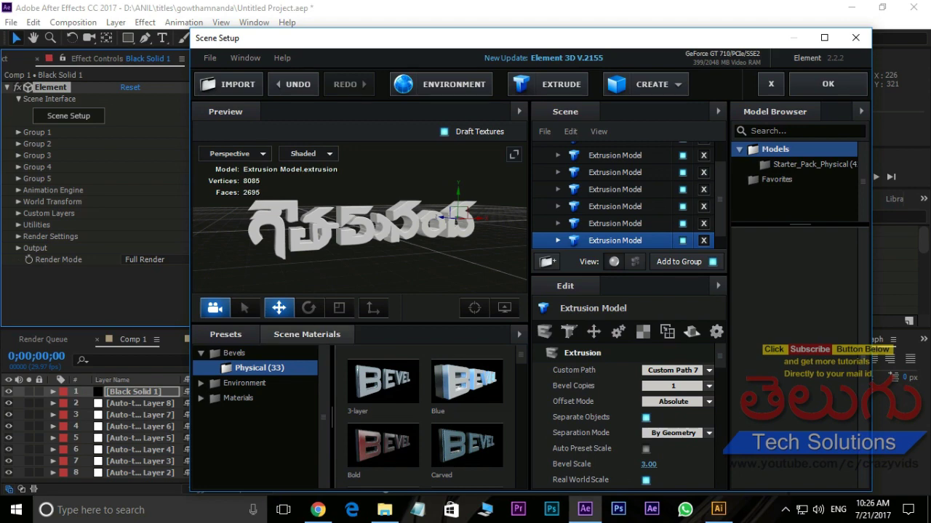
Open the Bevel 1 material from Scene Materials in the Edit panel
left_click(306, 335)
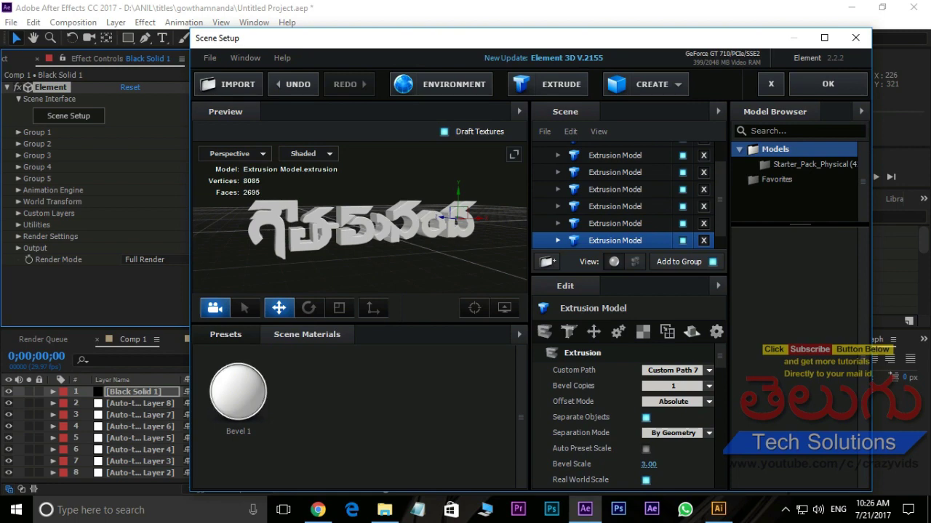
left_click(238, 392)
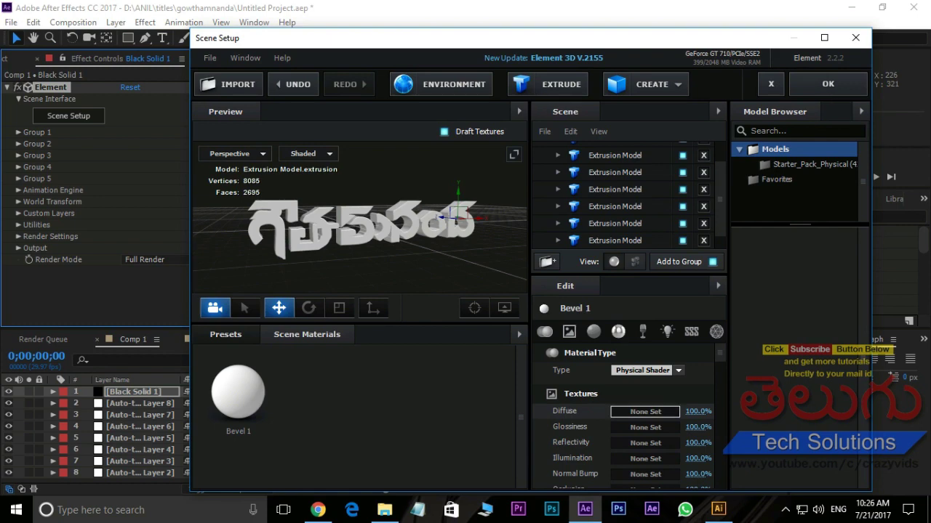
Load Dollar-PNG-Image.png from drive D as the Bevel 1 diffuse texture
left_click(645, 412)
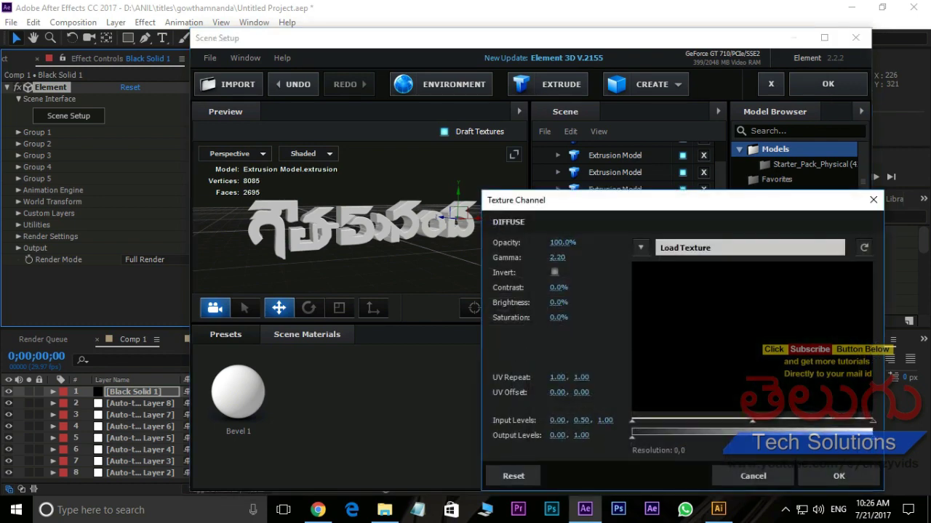
left_click_drag(523, 200, 479, 133)
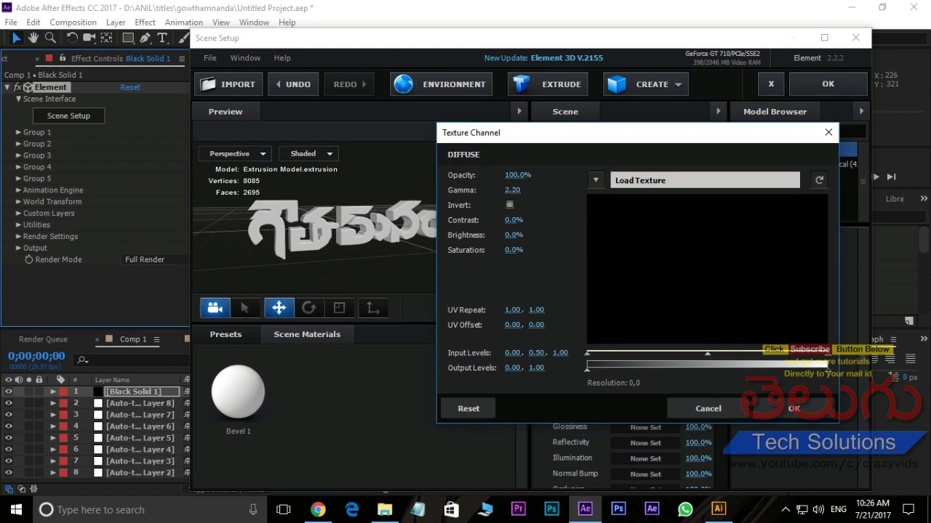
left_click(640, 180)
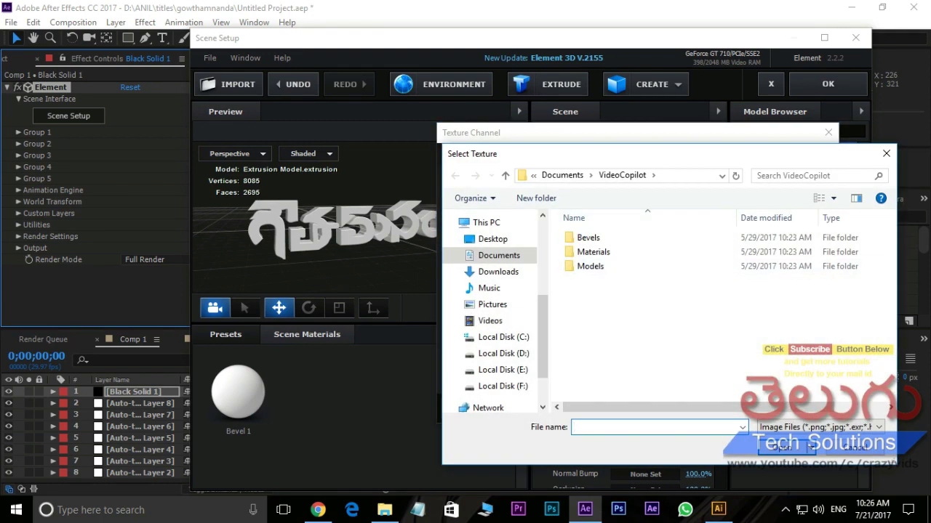
left_click(503, 353)
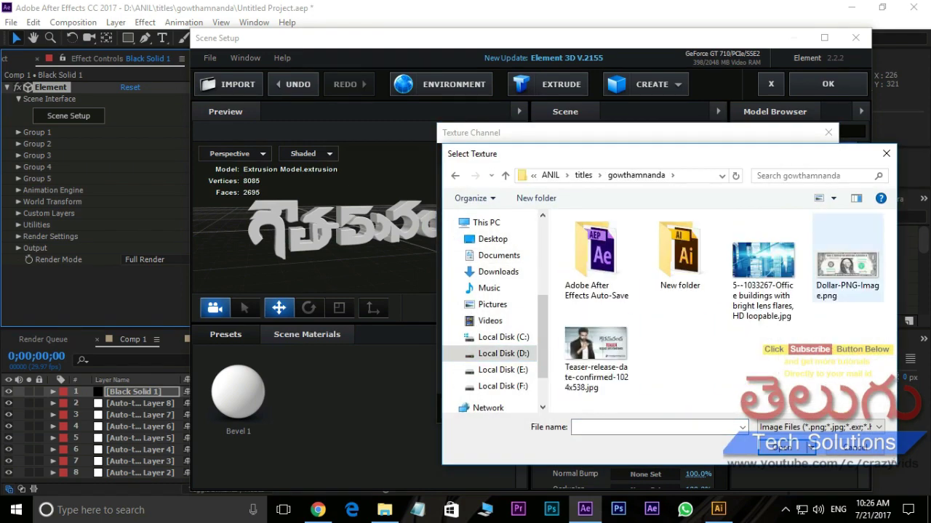
left_click(847, 262)
left_click(778, 446)
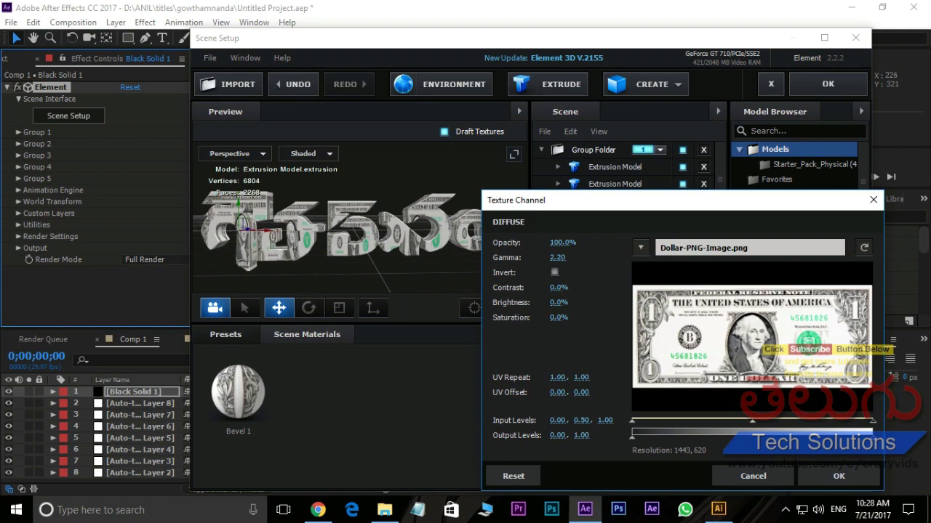
left_click(838, 475)
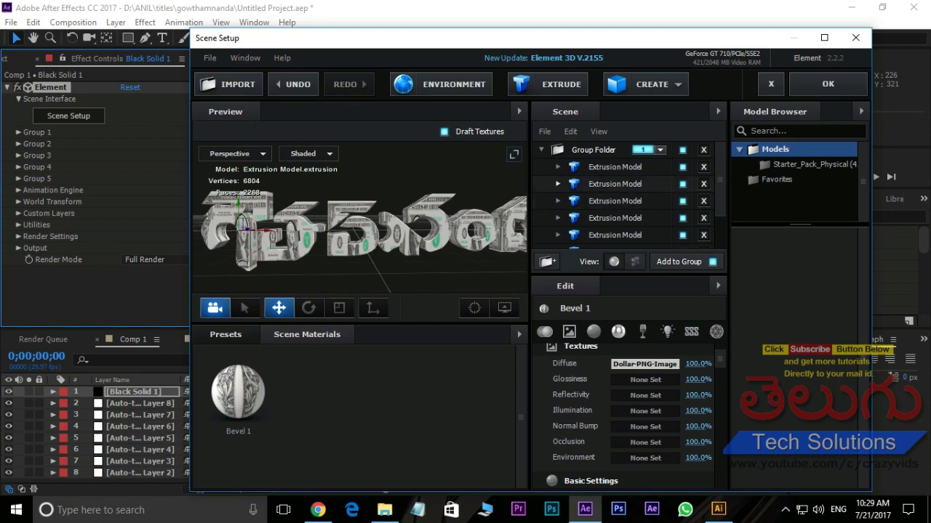
Set the first letter model's UV Repeat to 0.30 and UV Offset to 0.02
scroll(629, 196, "down", 1)
scroll(629, 197, "up", 1)
left_click(615, 166)
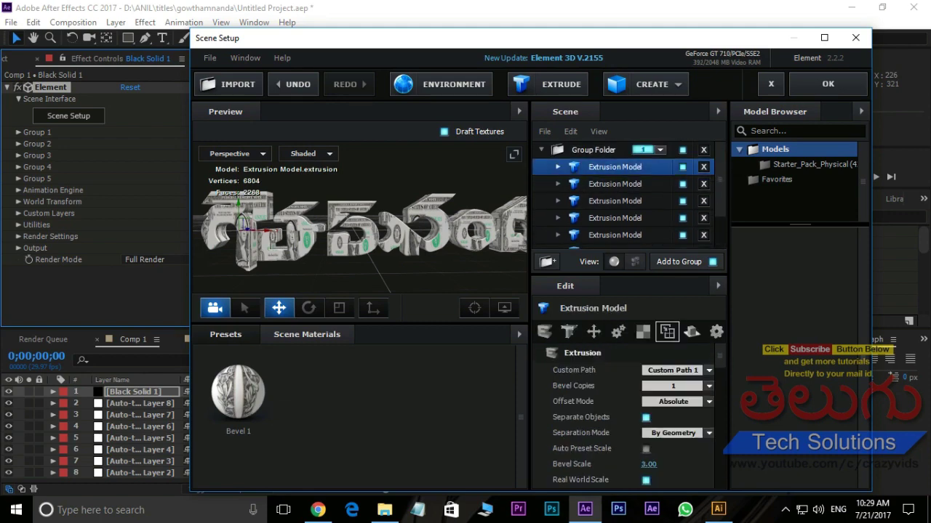
left_click(643, 332)
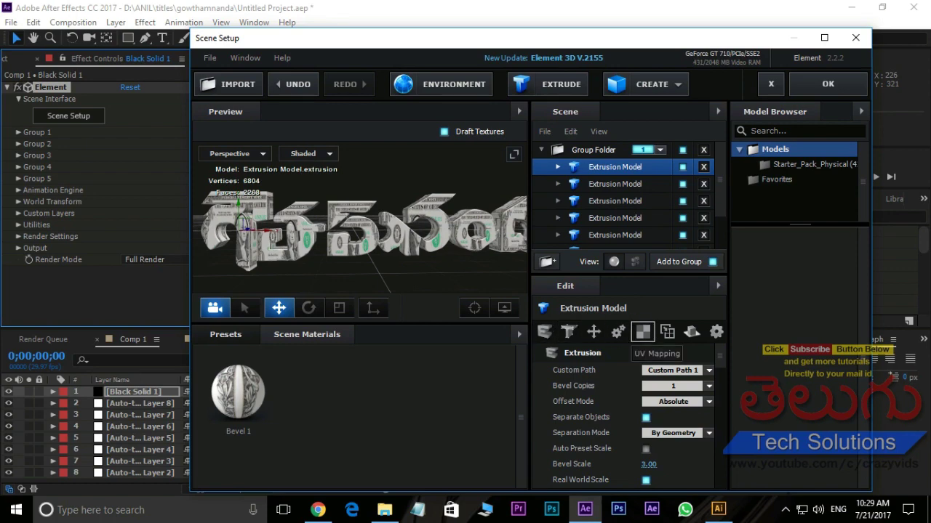
left_click(643, 332)
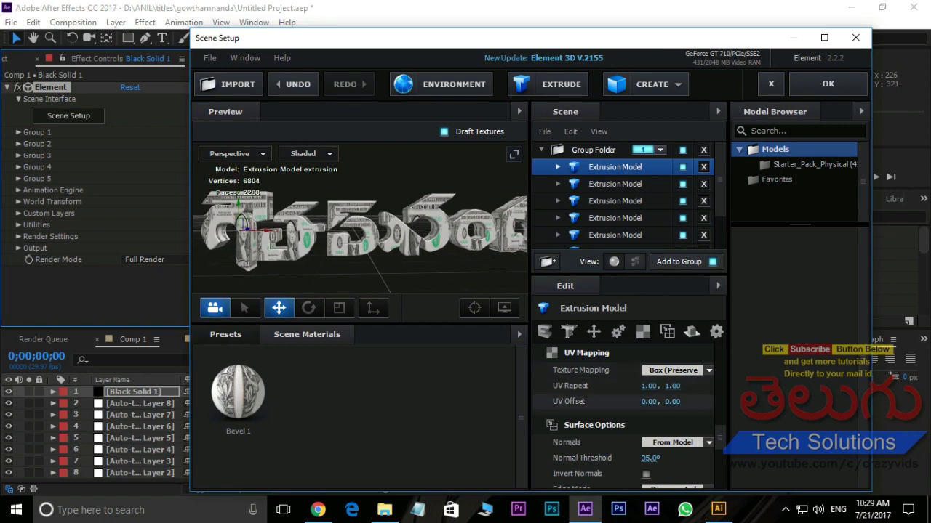
left_click_drag(649, 401, 640, 401)
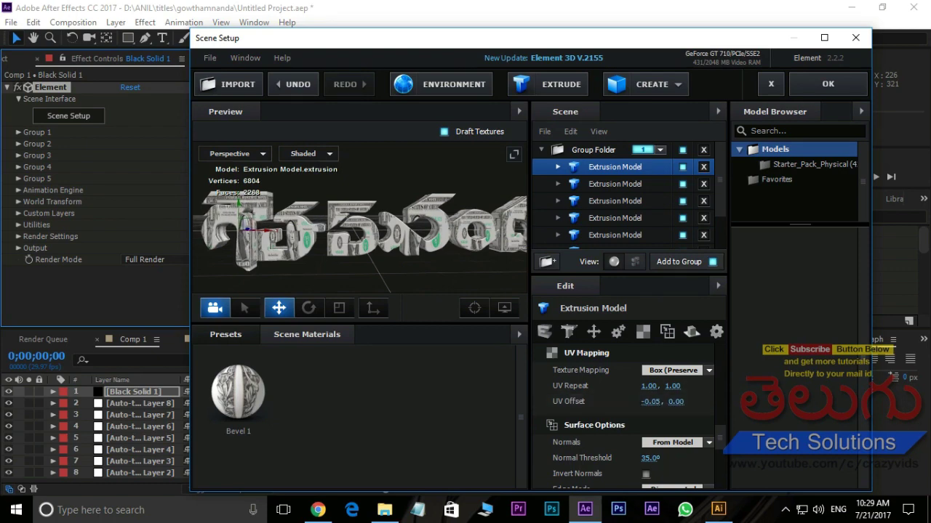
left_click_drag(363, 232, 312, 232)
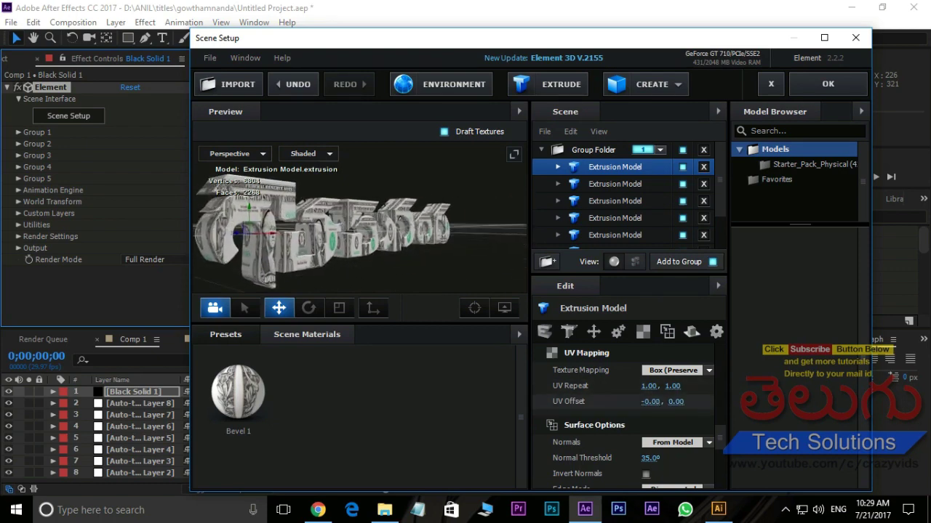
mouse_move(651, 401)
left_mouse_down()
mouse_move(616, 386)
mouse_move(649, 402)
left_mouse_up()
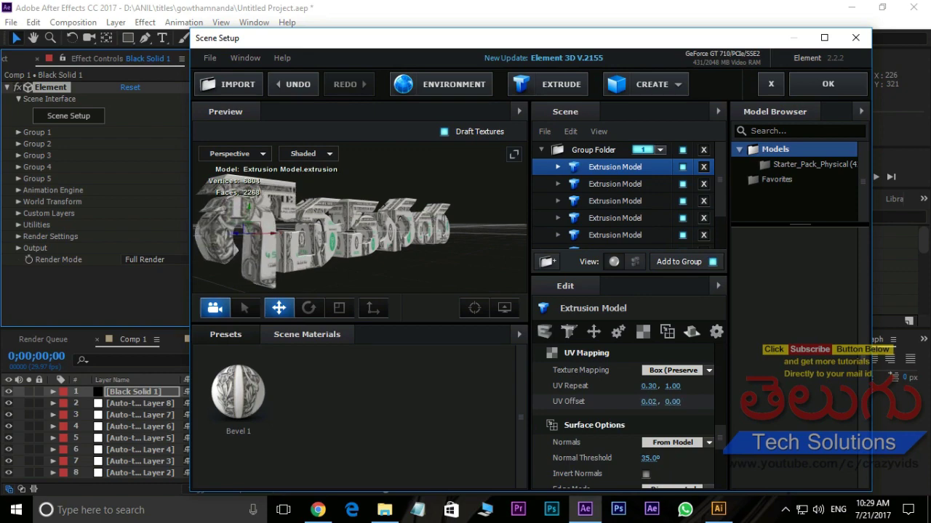
left_click(474, 307)
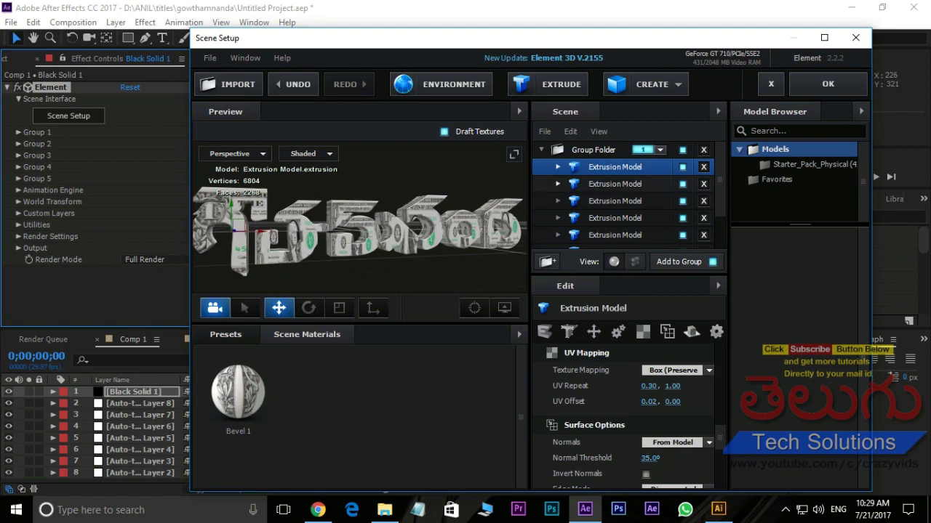
left_click(614, 184)
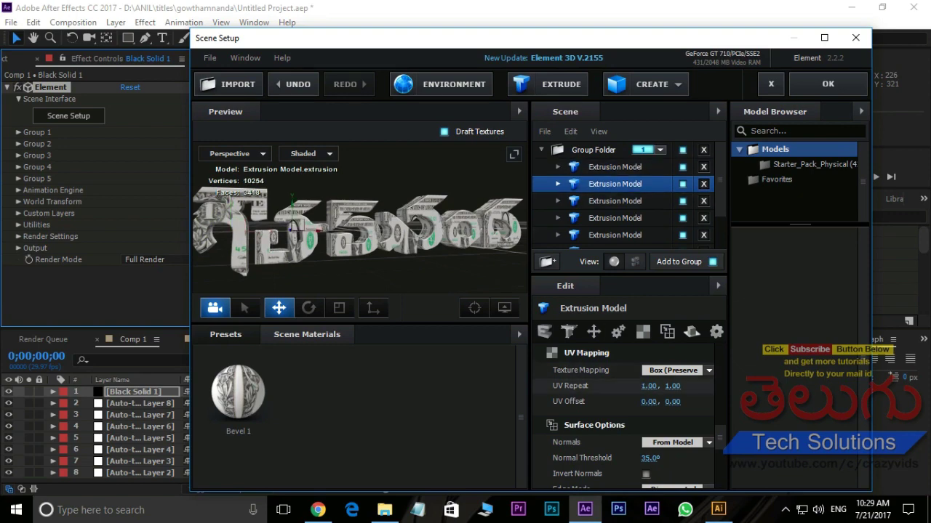
Rescale and shift the dollar texture on the second and third letters (third: 0.23/0.58)
mouse_move(648, 387)
left_mouse_down()
mouse_move(626, 386)
mouse_move(658, 386)
mouse_move(643, 402)
mouse_move(658, 401)
left_mouse_up()
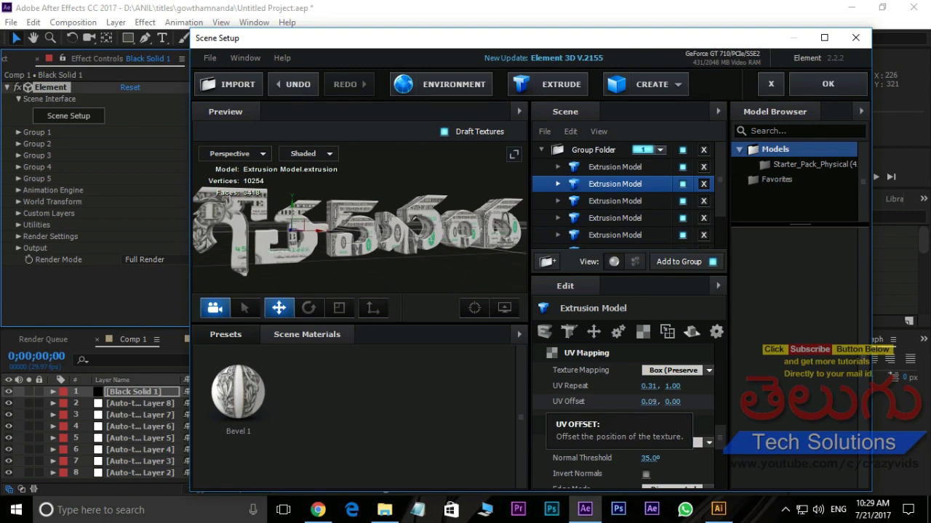
mouse_move(647, 402)
left_mouse_down()
mouse_move(663, 402)
mouse_move(654, 401)
left_mouse_up()
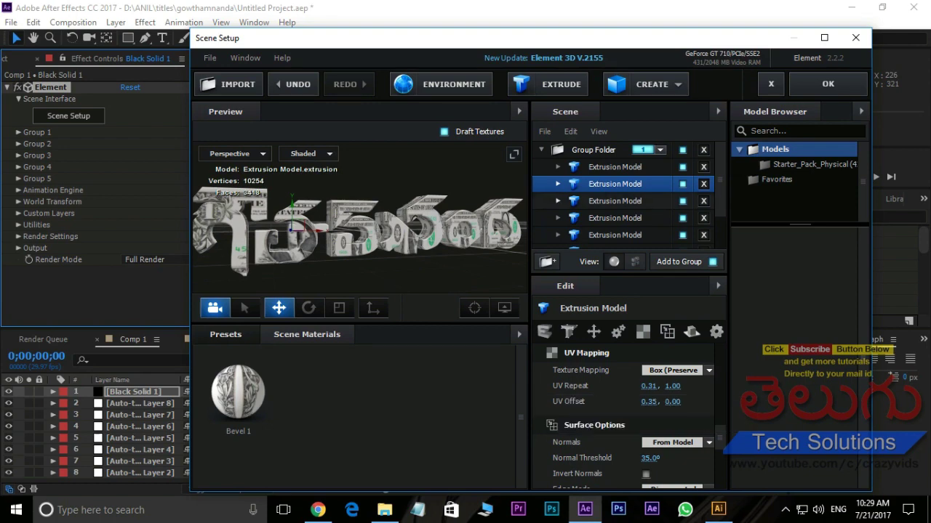
left_click(614, 201)
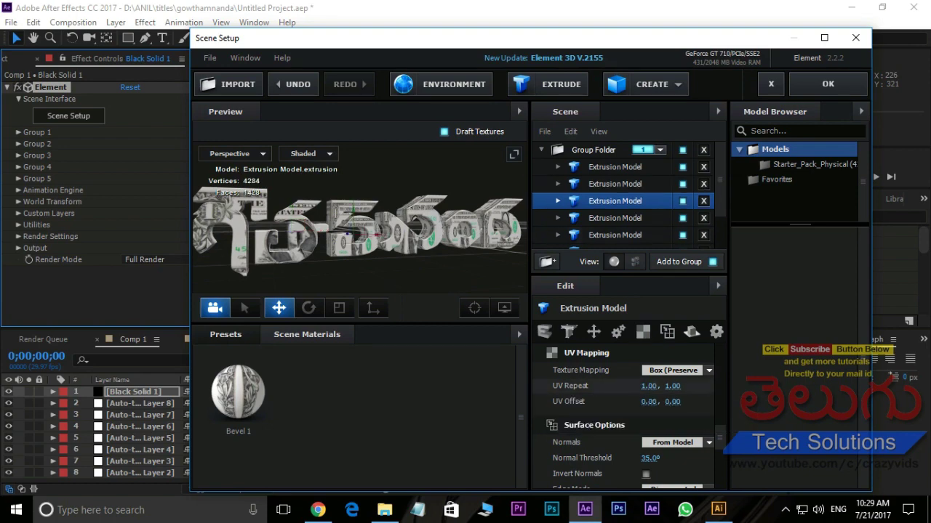
left_click_drag(648, 386, 618, 386)
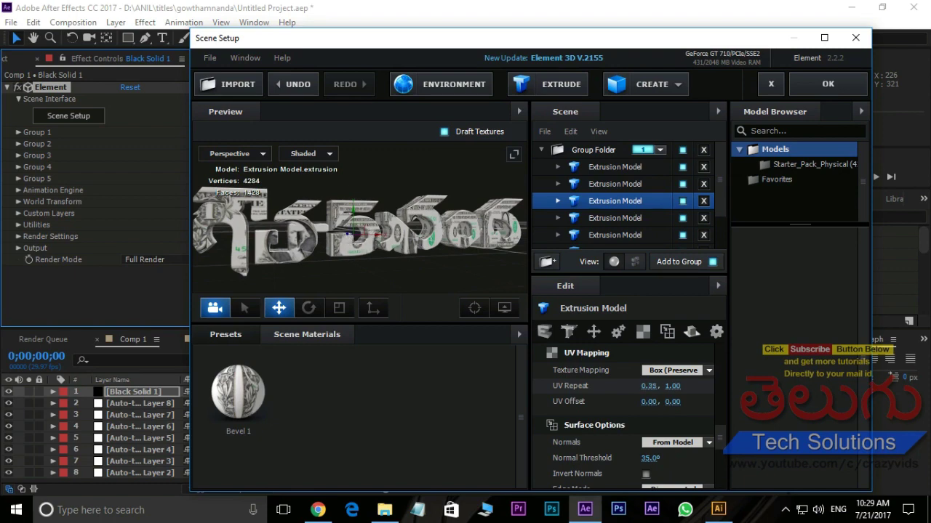
mouse_move(648, 386)
left_mouse_down()
mouse_move(676, 401)
mouse_move(650, 401)
left_mouse_up()
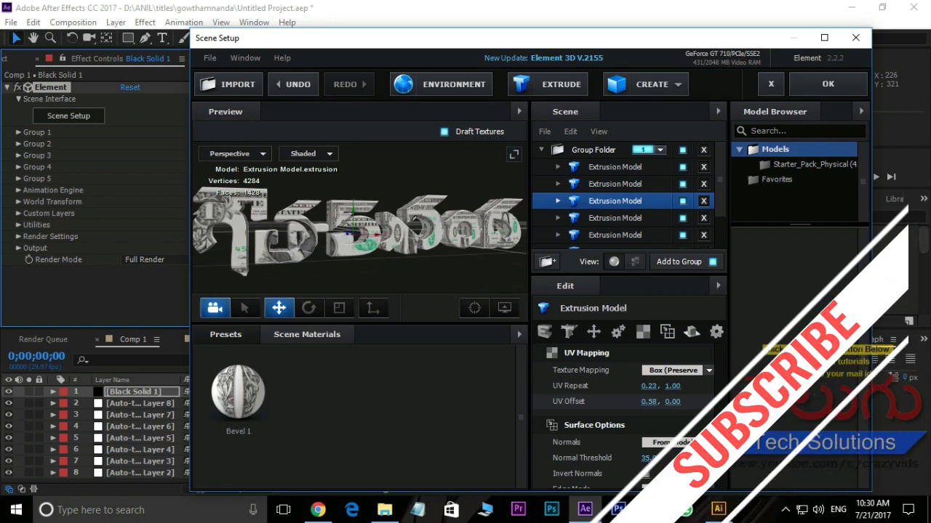
Refit the fourth letter's texture to UV Repeat 0.28 and UV Offset 0.46
left_click(615, 217)
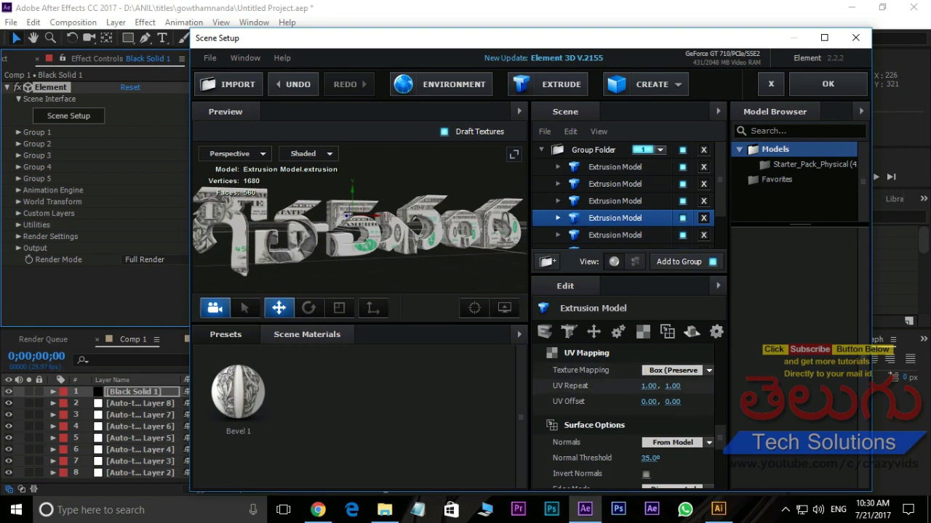
left_click_drag(648, 386, 636, 386)
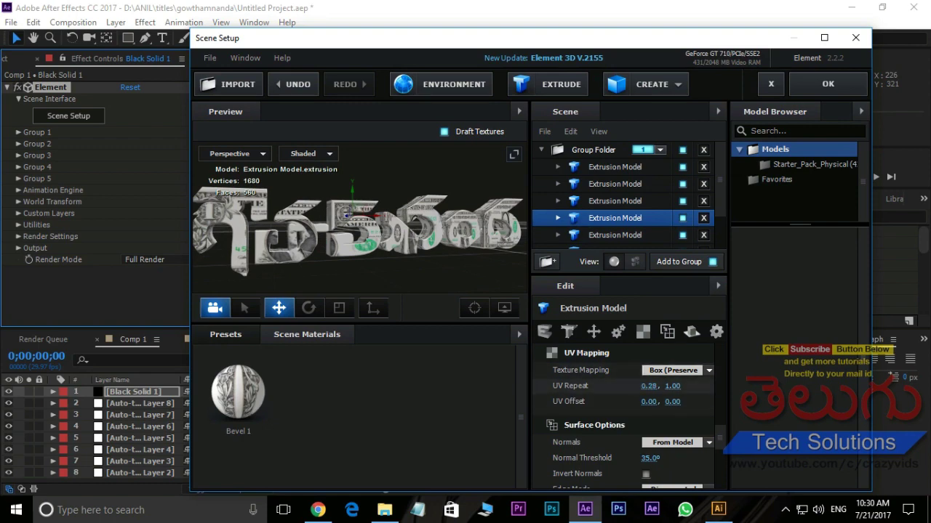
left_click_drag(648, 401, 662, 402)
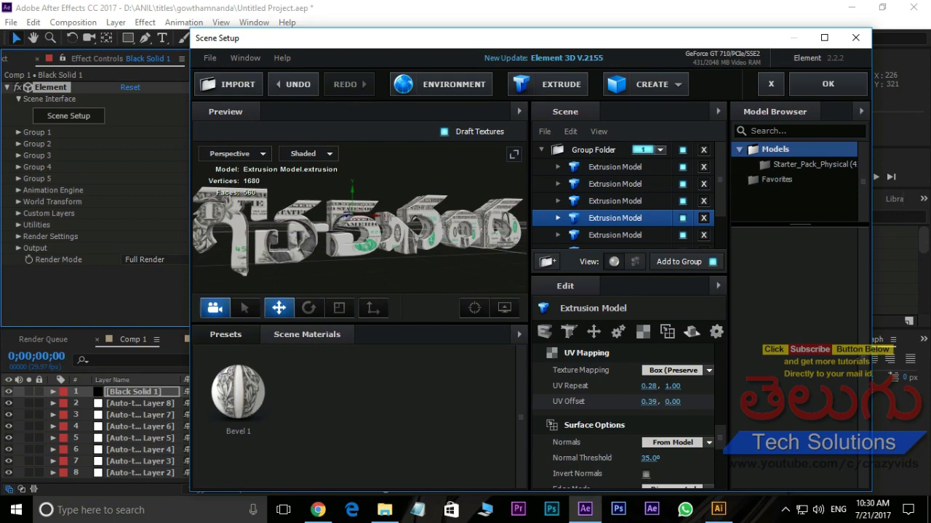
left_click_drag(647, 401, 653, 402)
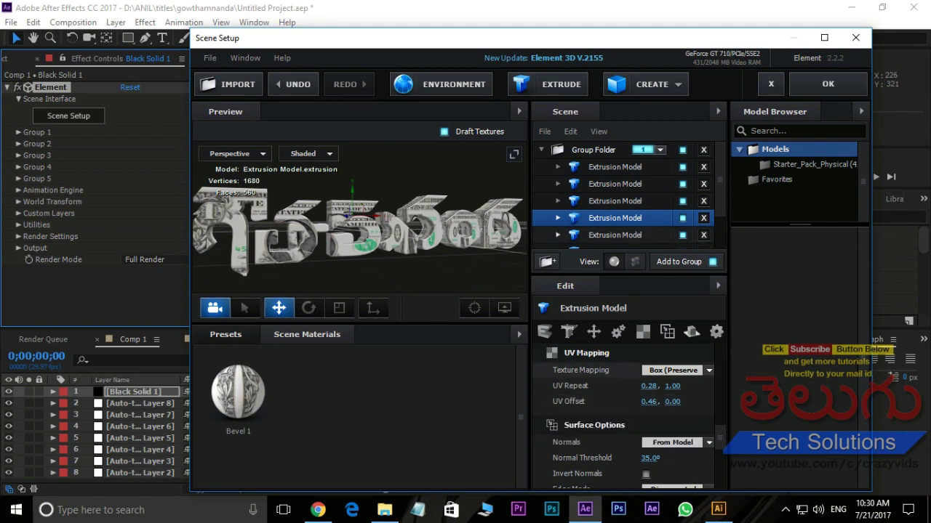
Stretch and shift the dollar texture on the fifth and sixth letter models
left_click(614, 235)
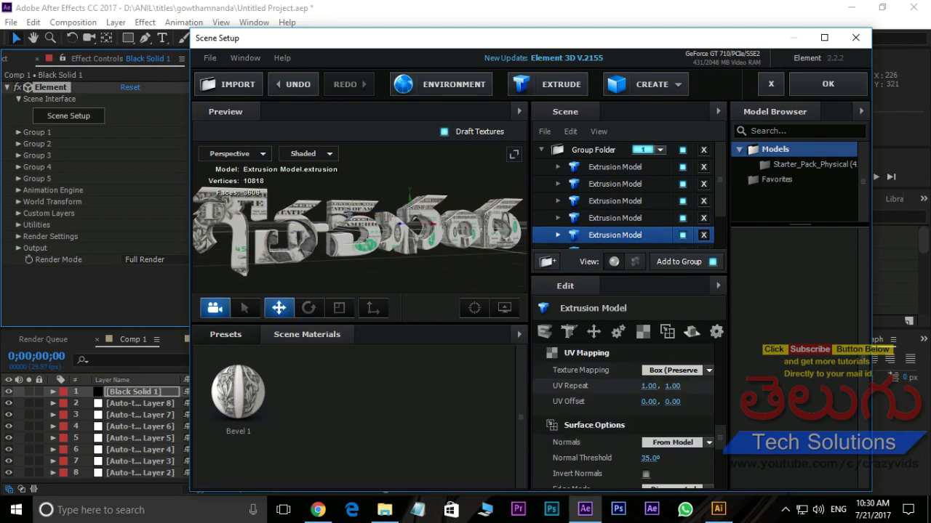
mouse_move(647, 386)
left_mouse_down()
mouse_move(625, 386)
mouse_move(622, 400)
mouse_move(663, 400)
left_mouse_up()
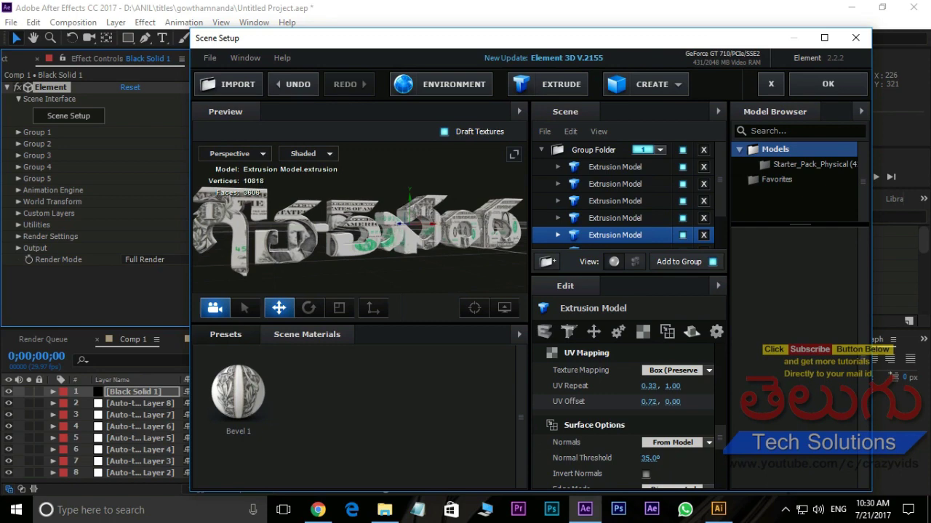
scroll(629, 193, "down", 2)
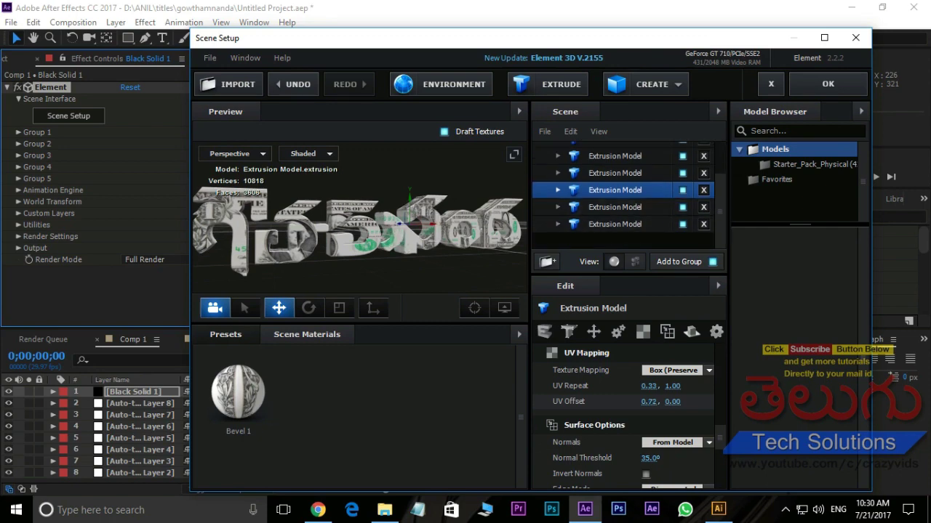
left_click(614, 207)
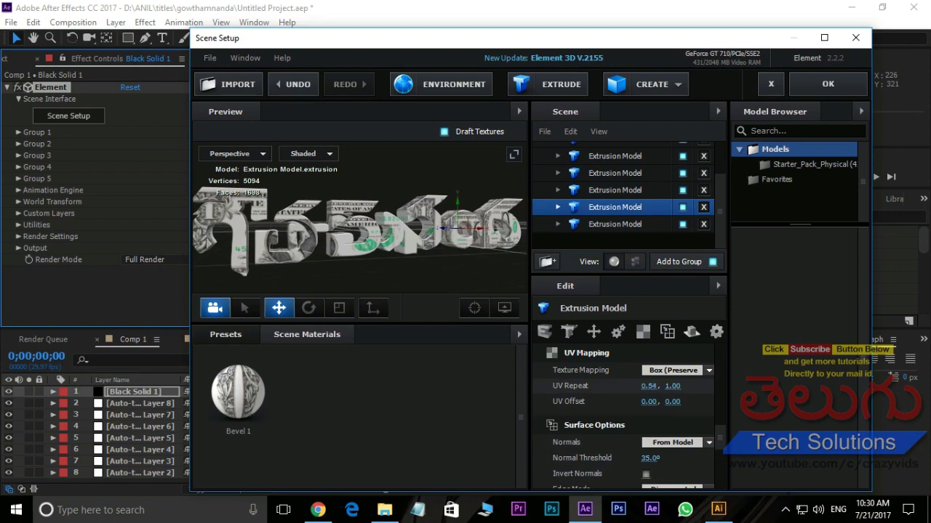
mouse_move(648, 386)
left_mouse_down()
mouse_move(633, 386)
mouse_move(679, 401)
left_mouse_up()
left_click_drag(349, 232, 393, 226)
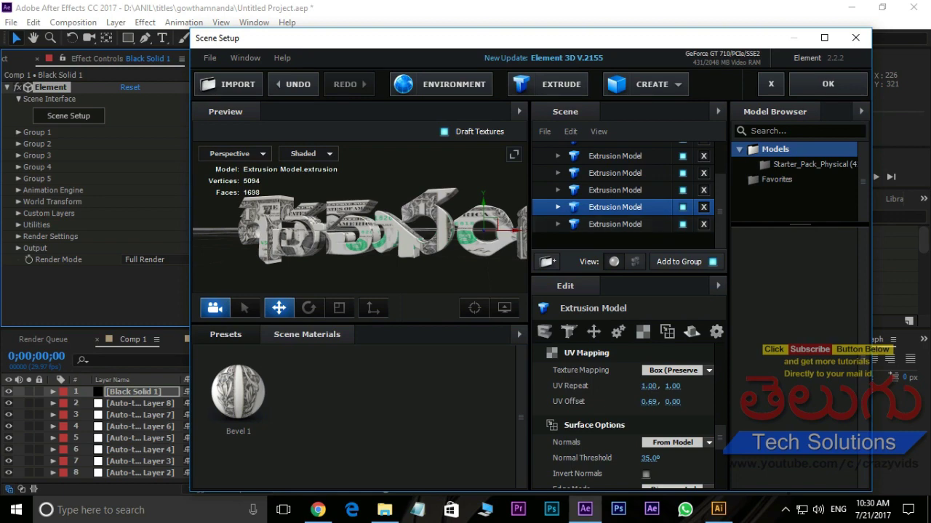
Refit the last letter's texture to UV 0.21/0.79, reset the view, and apply the scene
left_click(615, 223)
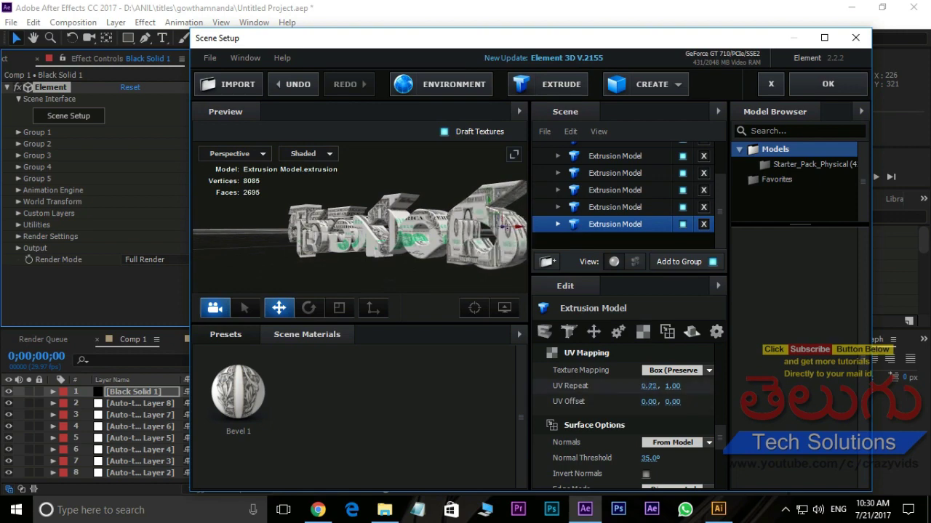
left_click_drag(649, 386, 625, 386)
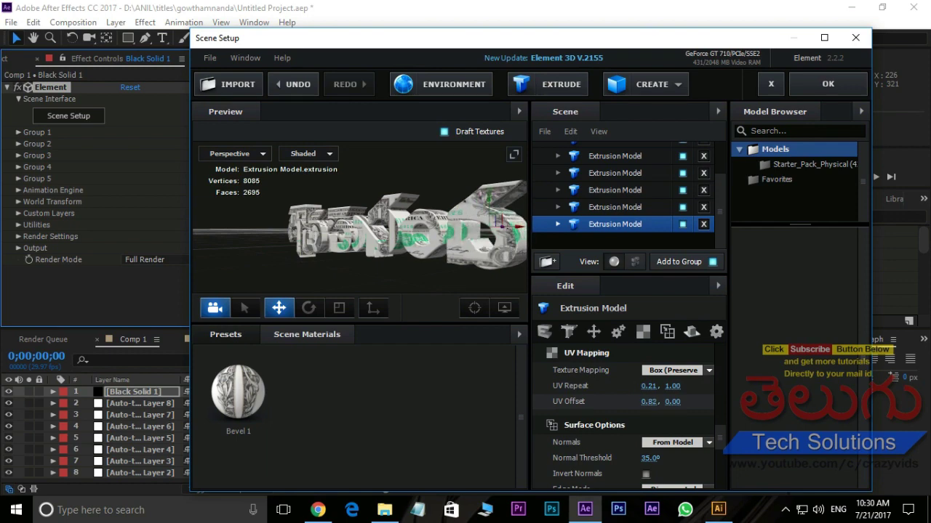
left_click_drag(648, 401, 641, 401)
left_click(504, 308)
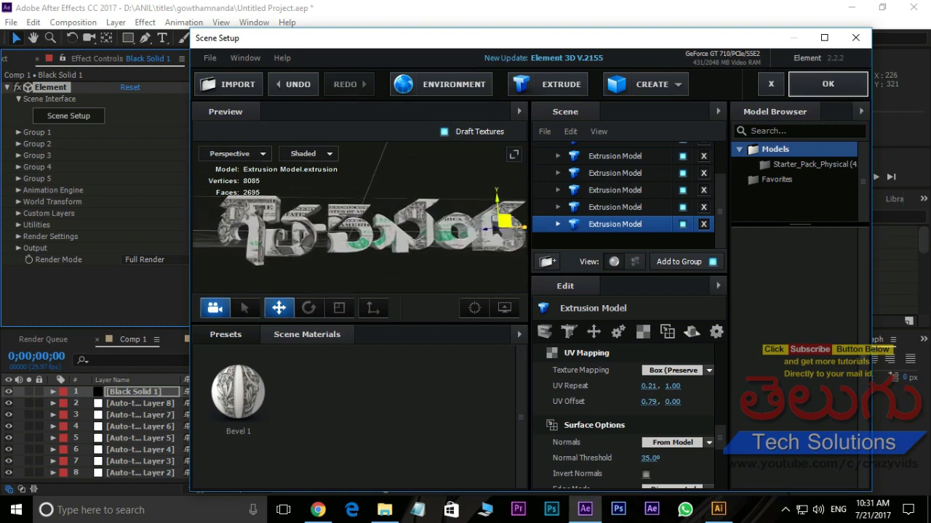
left_click(827, 84)
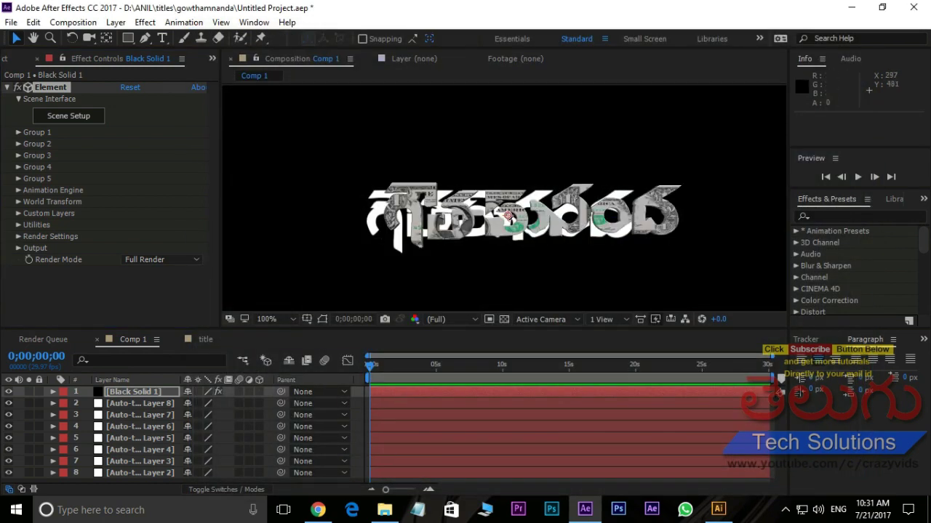
Hide auto-traced layers 2–8 and expand Group 1's Particle Look > Particle Rotation settings
left_click_drag(9, 403, 8, 473)
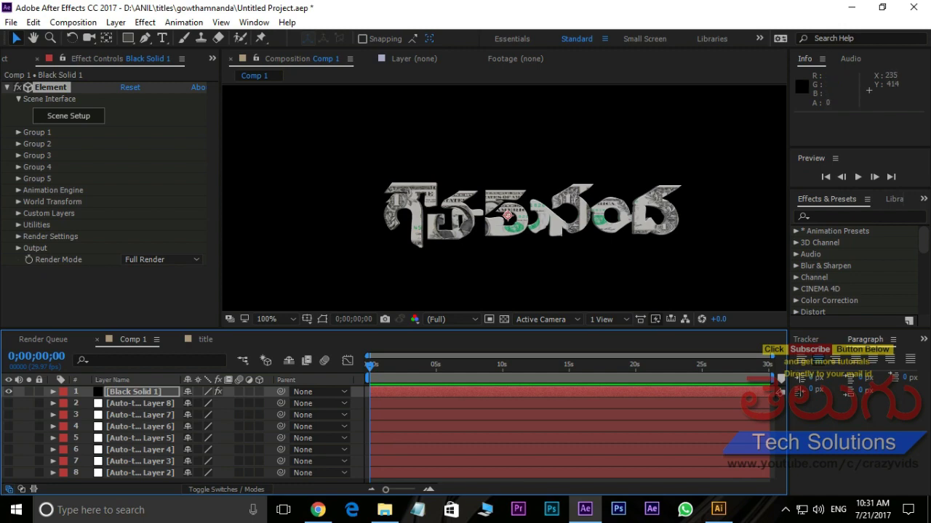
left_click(18, 132)
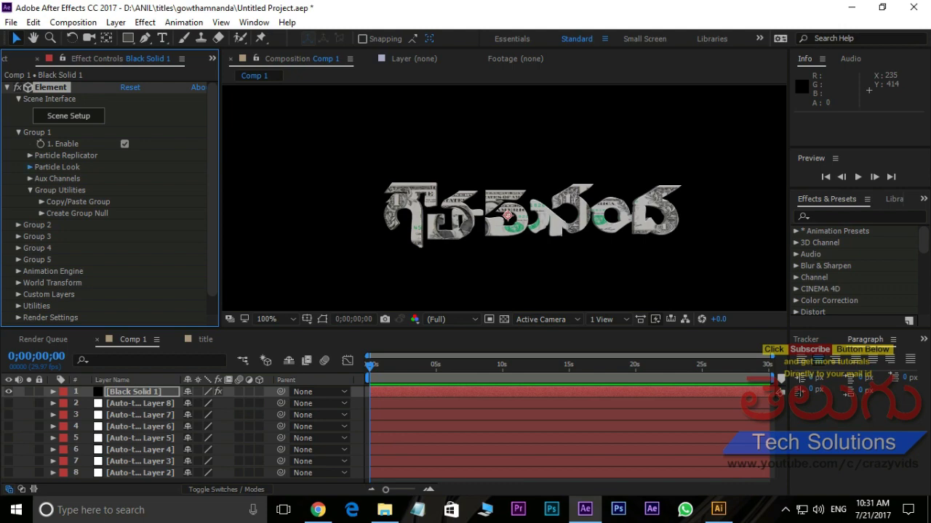
left_click(30, 167)
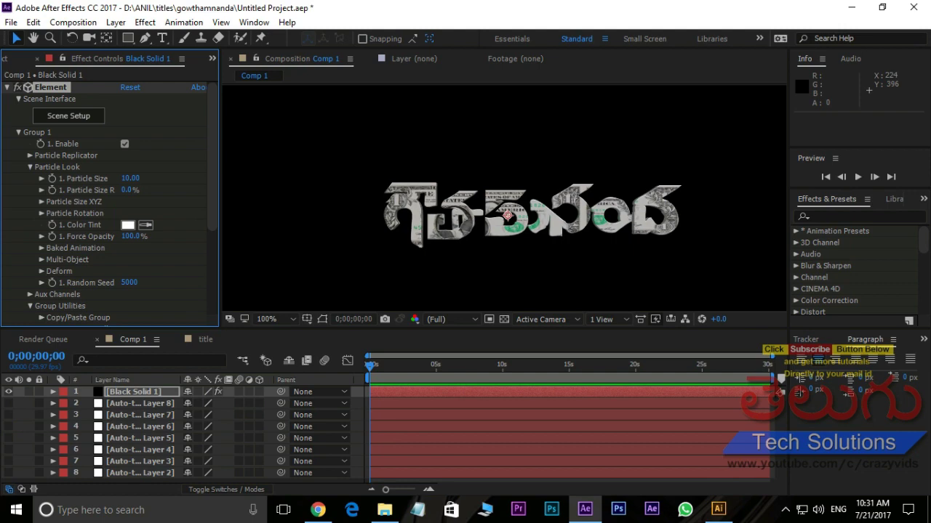
left_click(41, 213)
Test X and Y particle rotation on the title, undoing both back to zero
left_click_drag(138, 236, 284, 236)
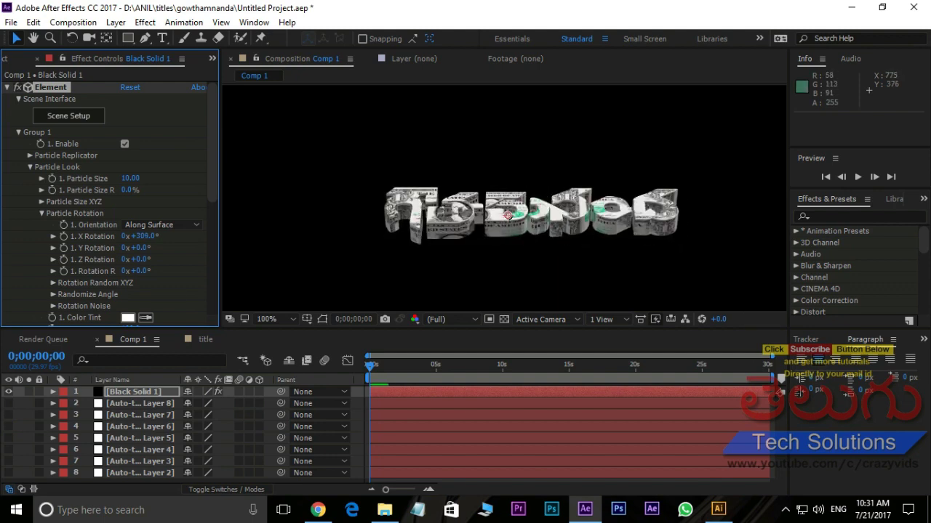
key("ctrl+z")
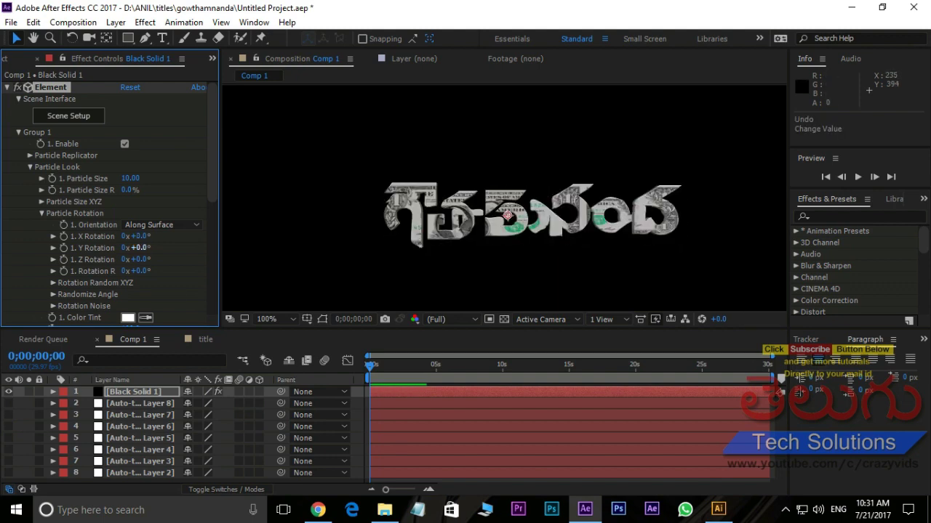
left_click_drag(140, 247, 211, 247)
key("ctrl+z")
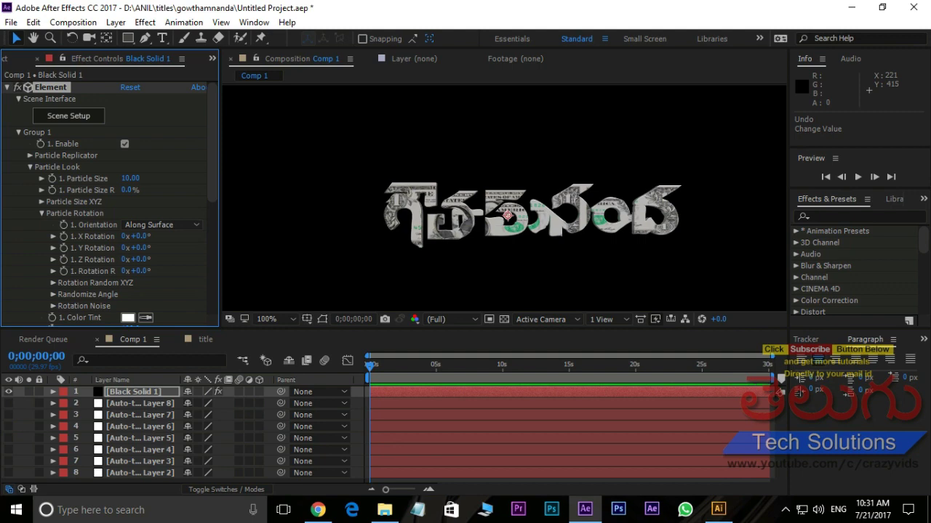
scroll(109, 203, "down", 4)
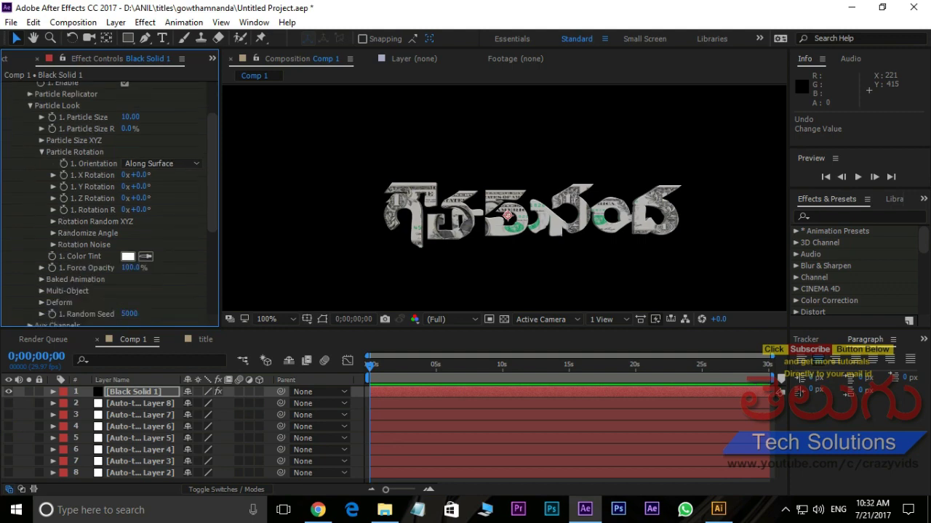
left_click(42, 291)
Enable Multi-Object for Group 1 and test a per-letter Y rotation, then undo it
scroll(109, 218, "down", 4)
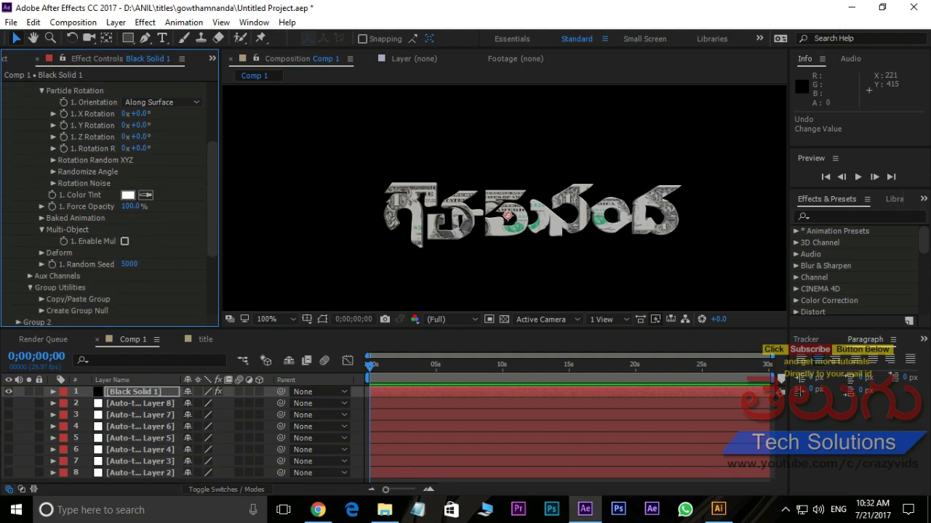
left_click(125, 241)
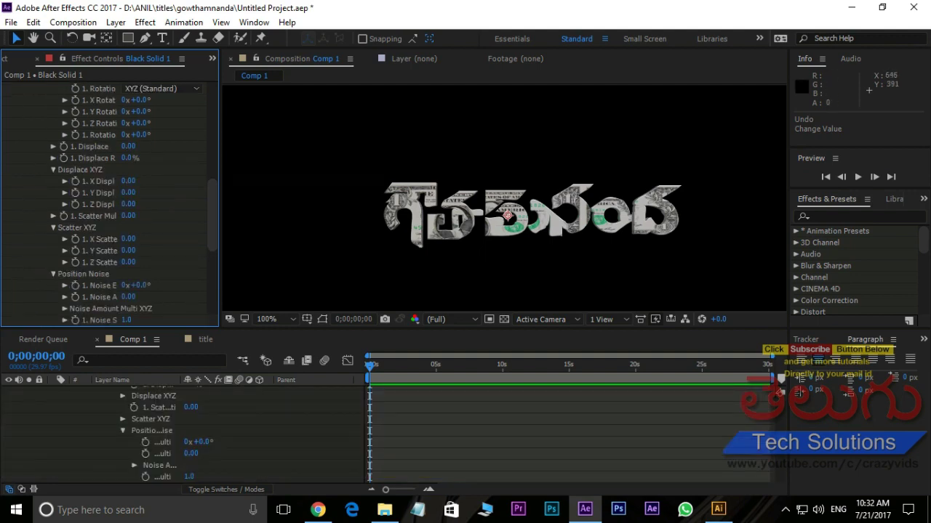
scroll(139, 159, "up", 3)
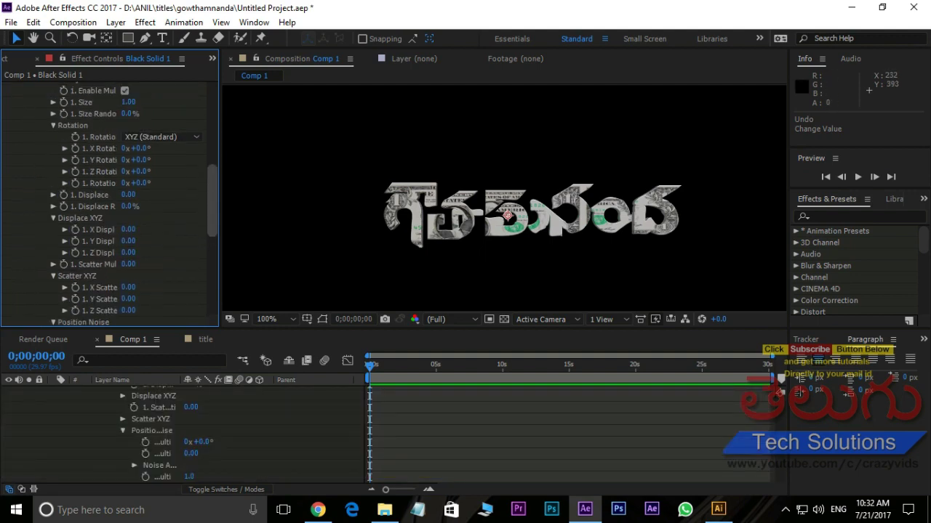
left_click_drag(140, 159, 213, 159)
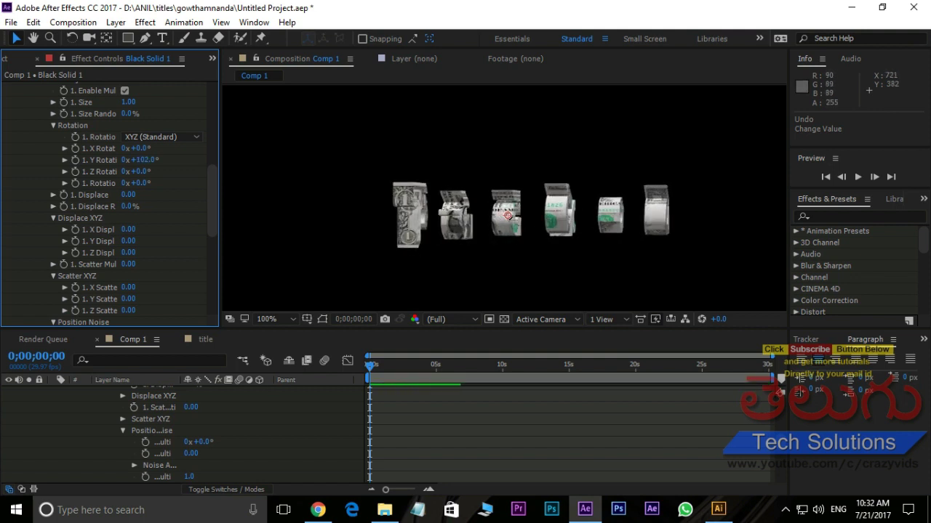
key("ctrl+z")
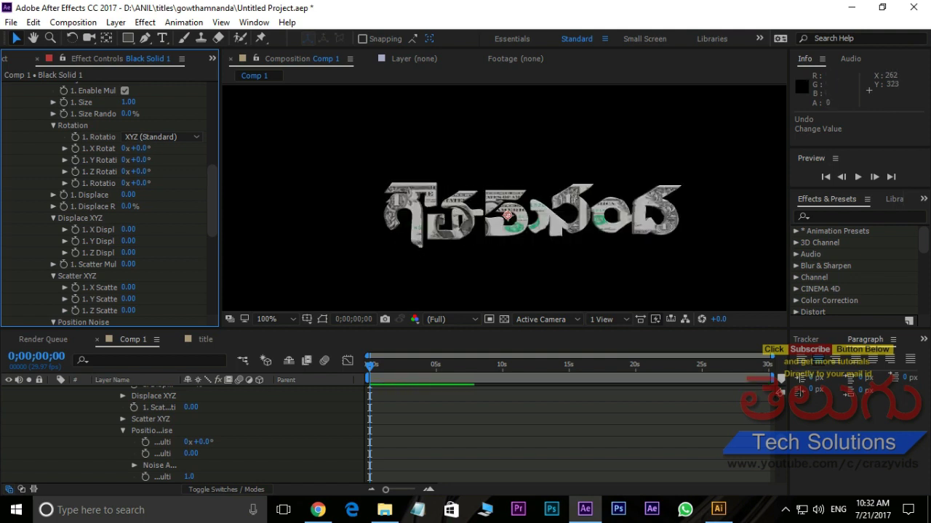
Test per-letter X and Z rotations, undo them, and preview the title animation
left_click_drag(136, 147, 237, 148)
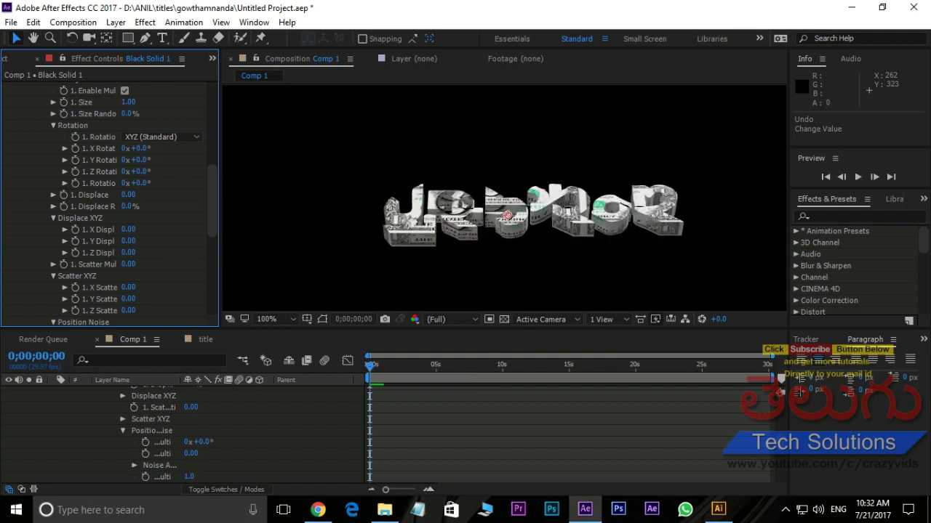
left_click_drag(134, 182, 284, 183)
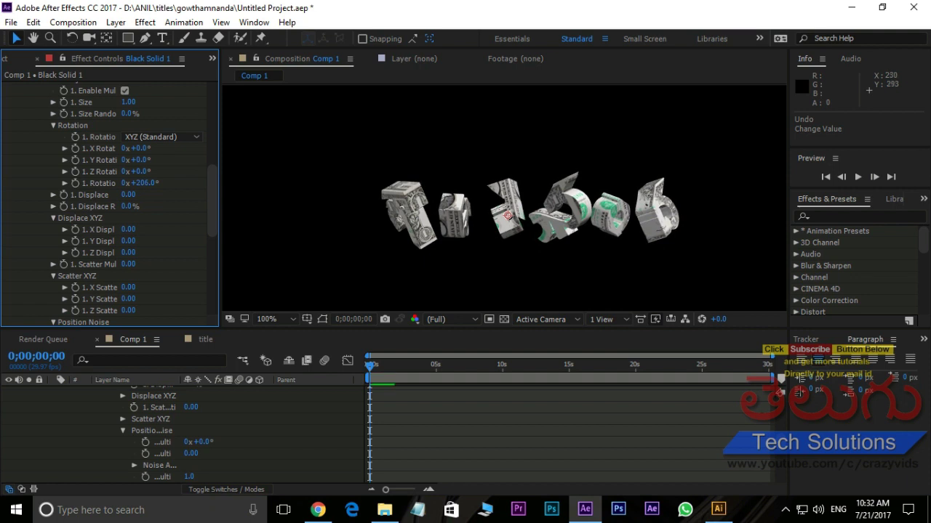
key("ctrl+z")
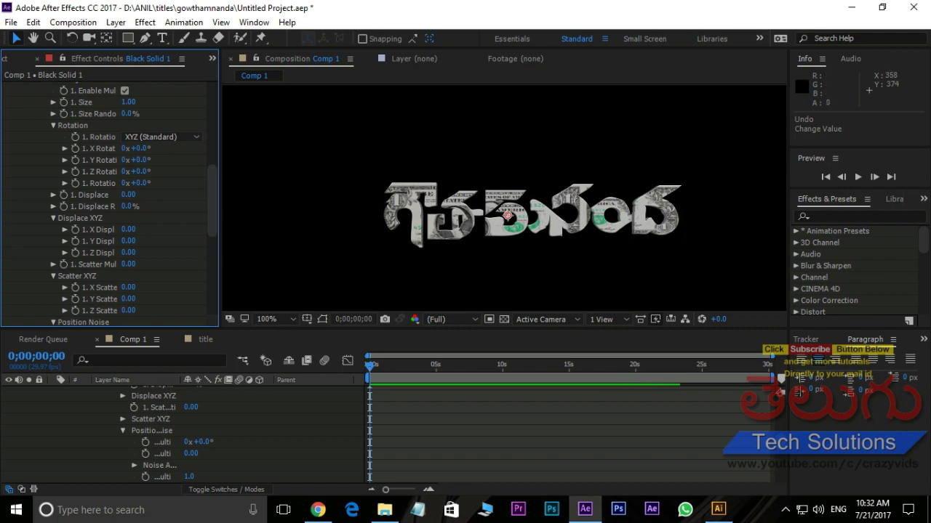
key("space")
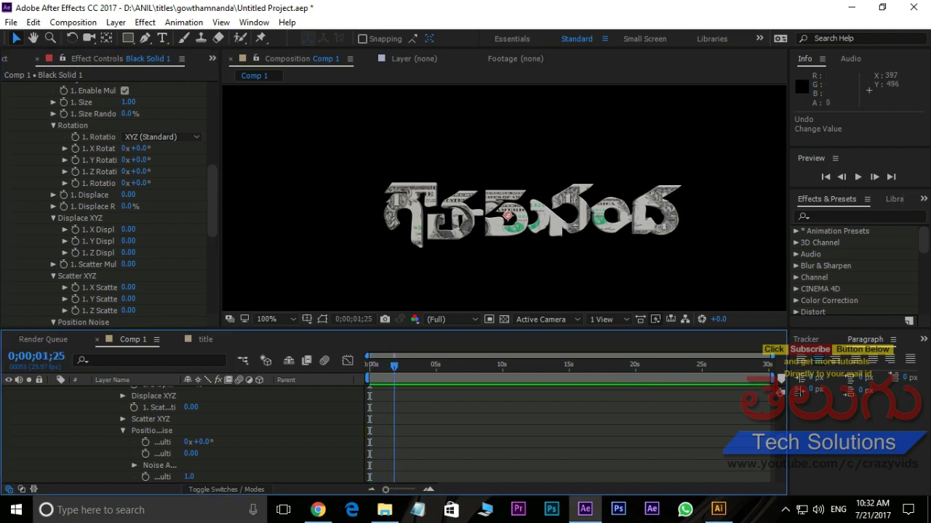
key("space")
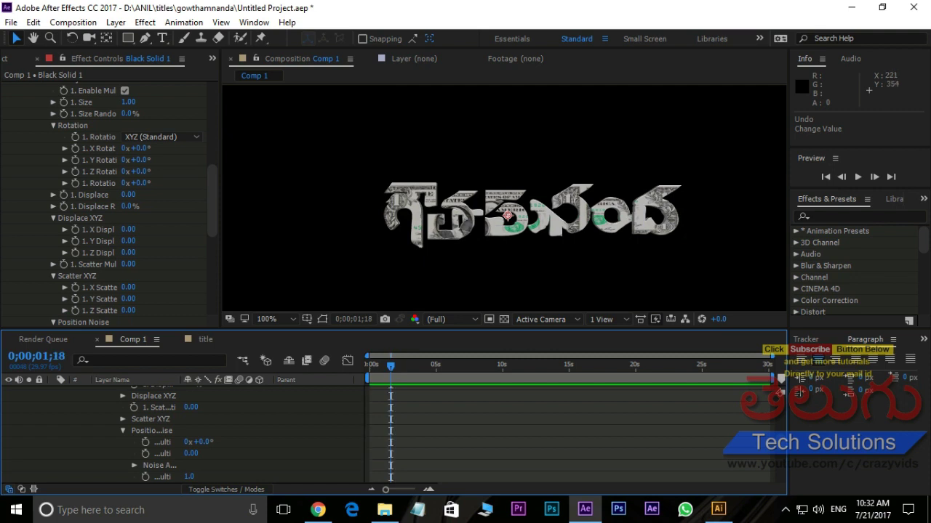
Rotate the letters individually to 125° at the timeline start and preview the spin
left_click(75, 182)
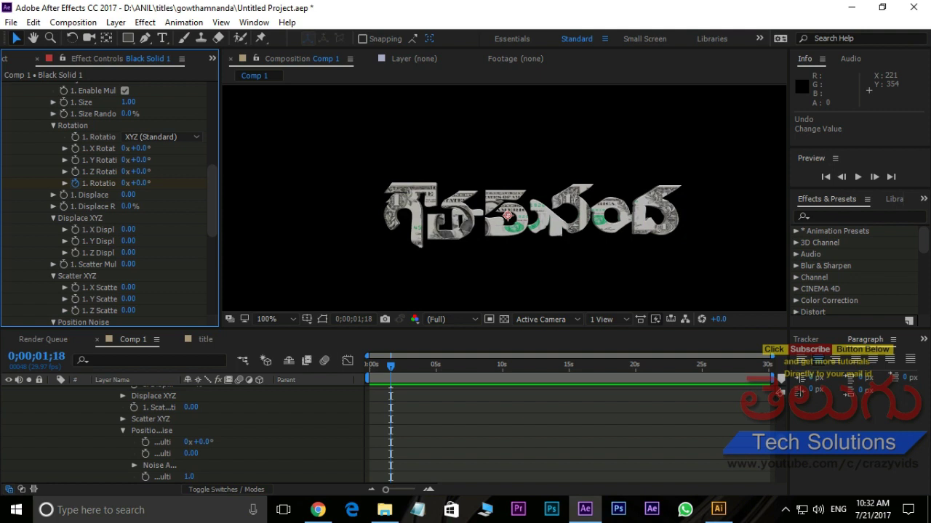
left_click_drag(390, 366, 369, 366)
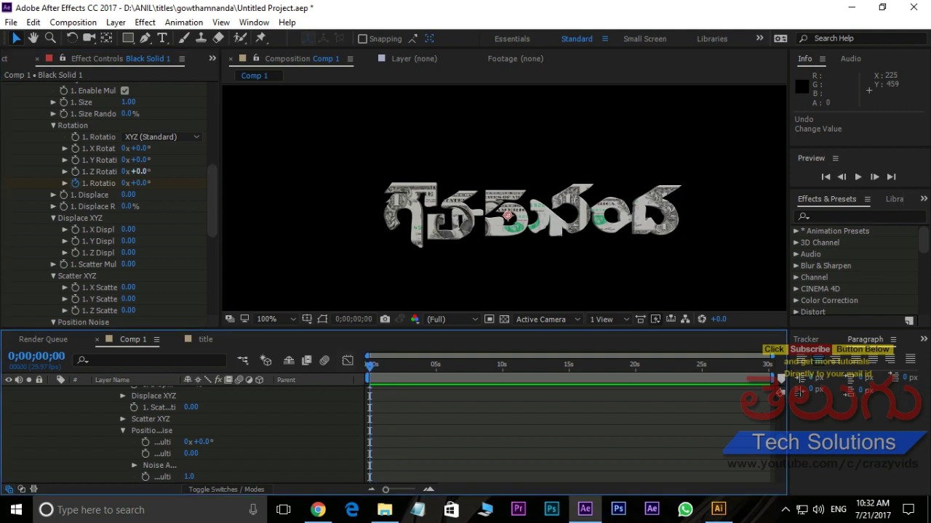
left_click_drag(138, 183, 195, 182)
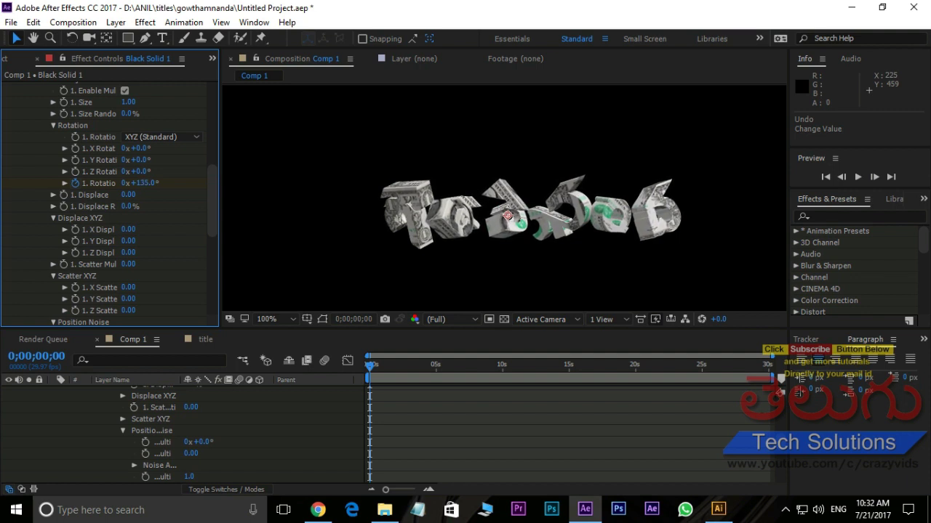
key("space")
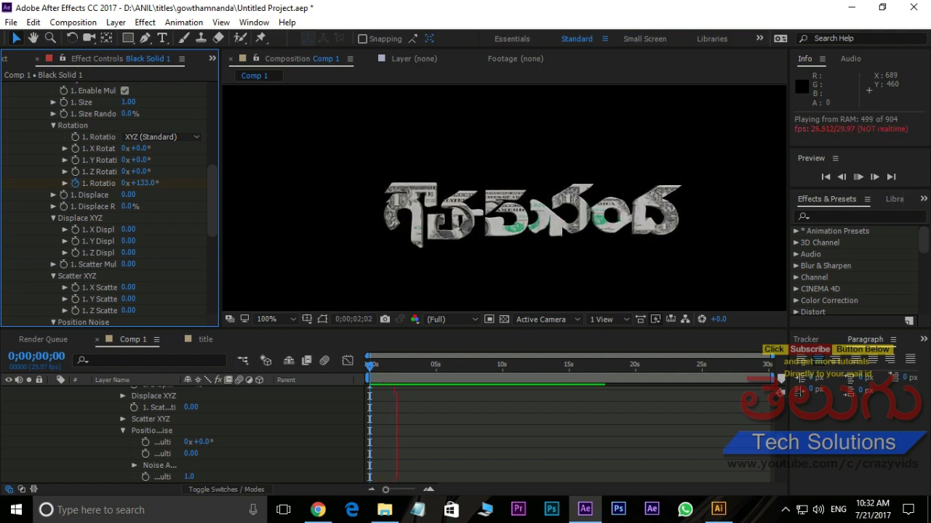
key("space")
key("space")
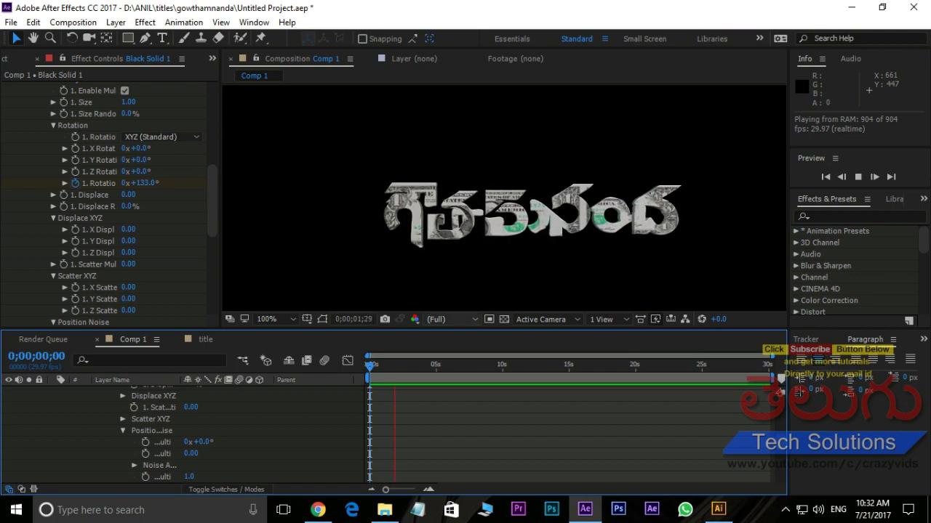
key("space")
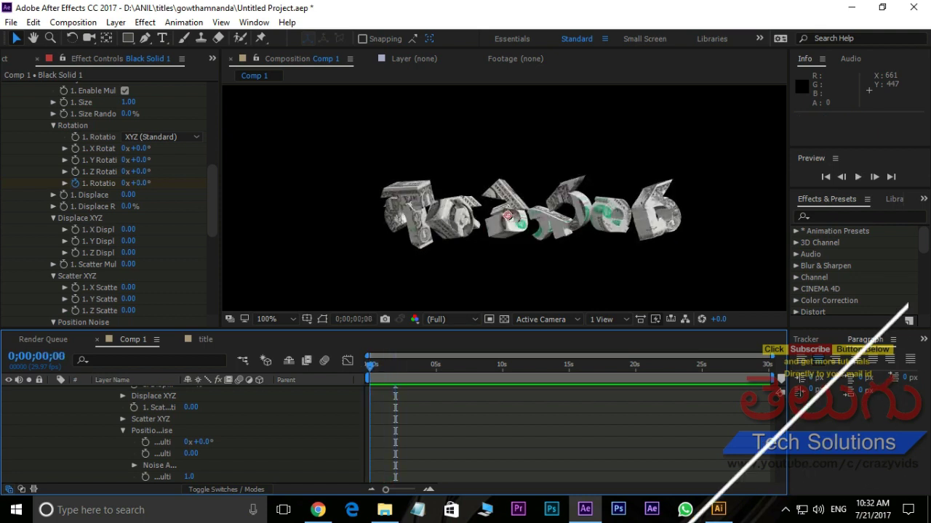
Reveal keyframed properties with U and set a Size keyframe of 1.00 at 0;00;01;16
scroll(109, 204, "up", 2)
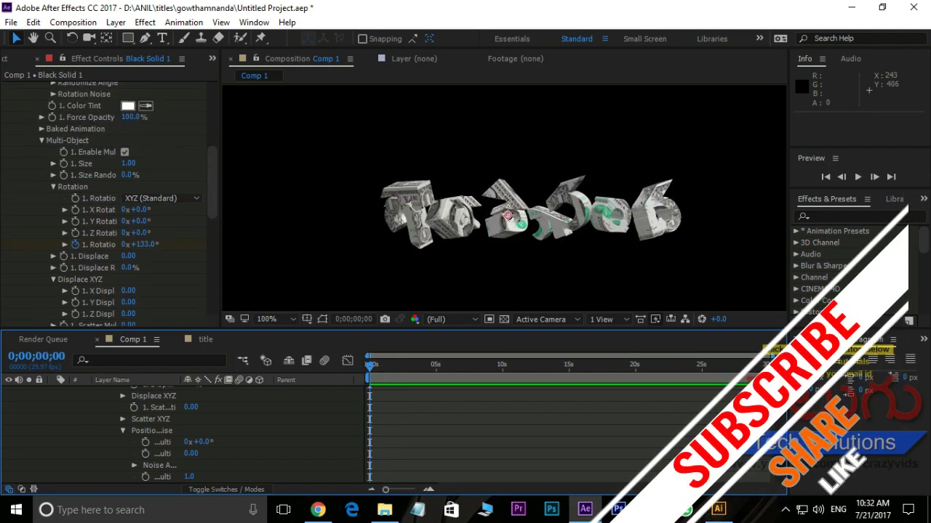
scroll(182, 436, "up", 5)
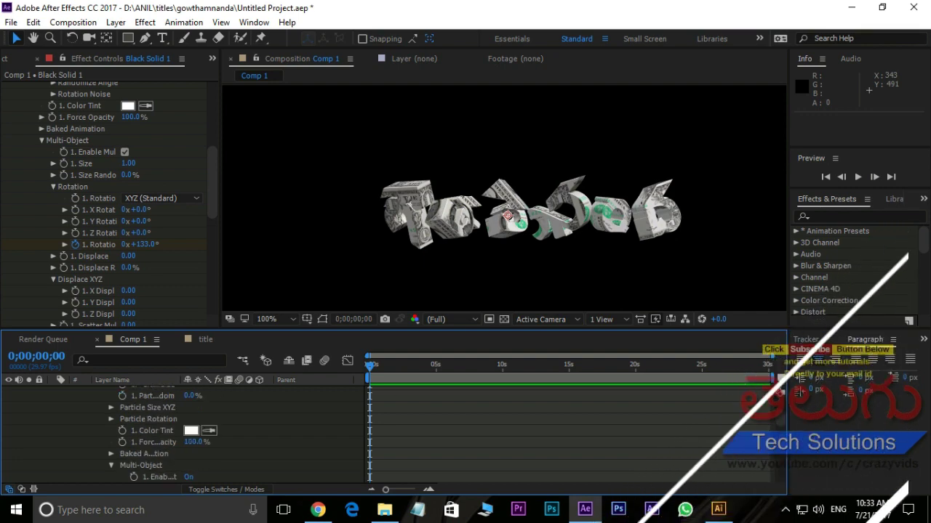
scroll(182, 436, "up", 5)
key("u")
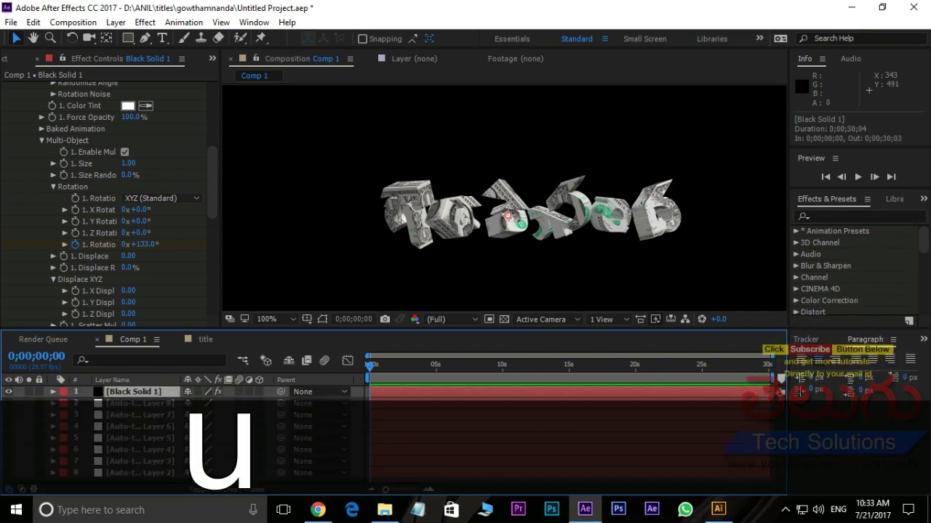
key("u")
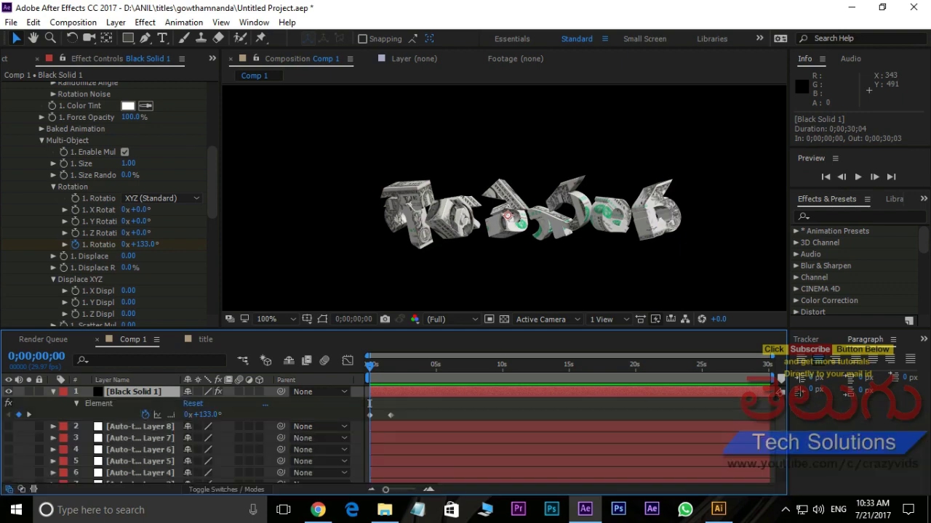
key("space")
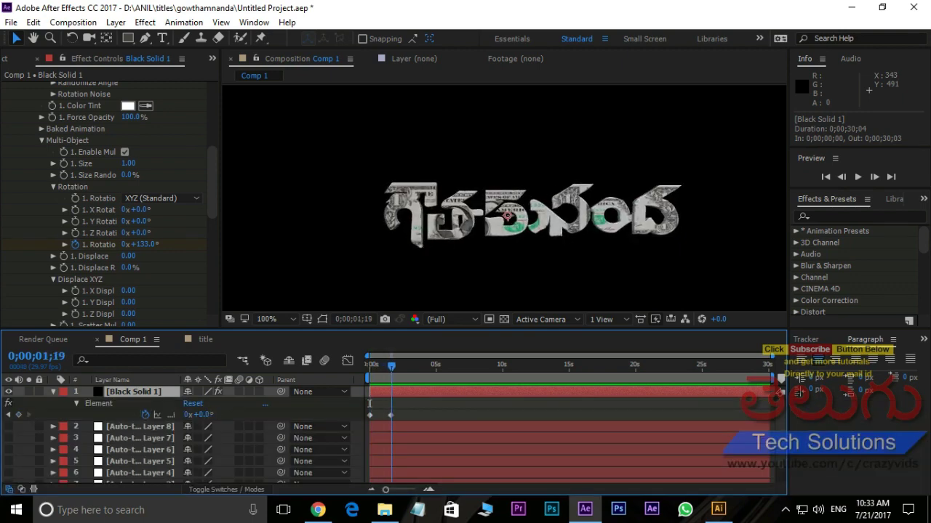
key("space")
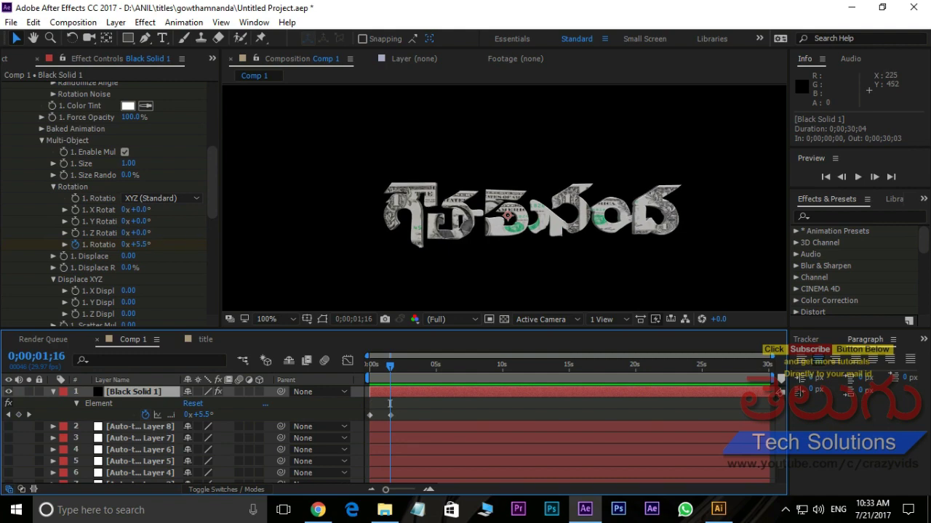
left_click(64, 163)
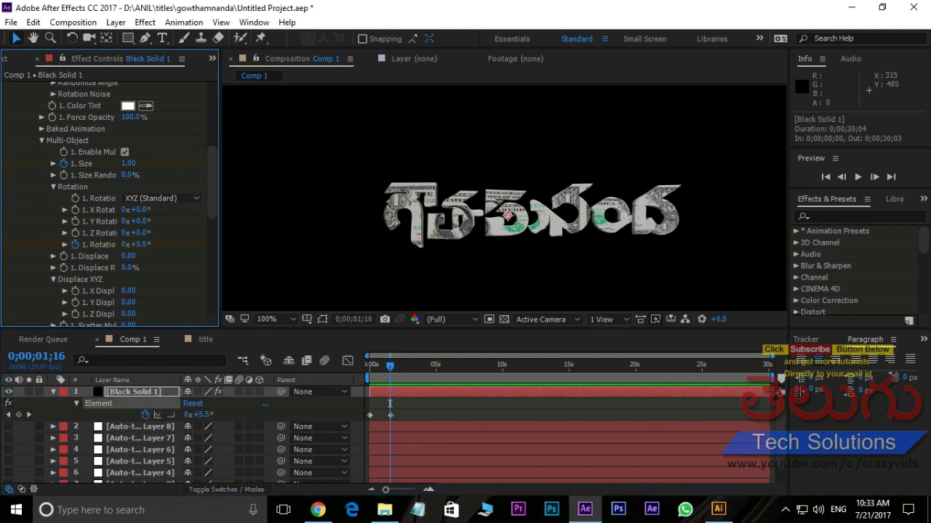
Set the letters' starting Size to 0.69 at frame 0 and preview the scale-up
left_click_drag(389, 403, 370, 404)
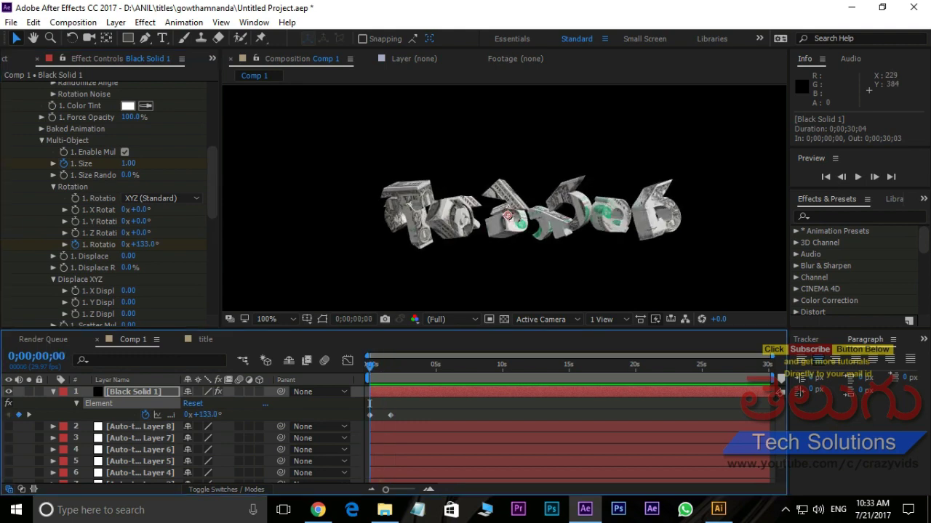
left_click_drag(128, 162, 109, 163)
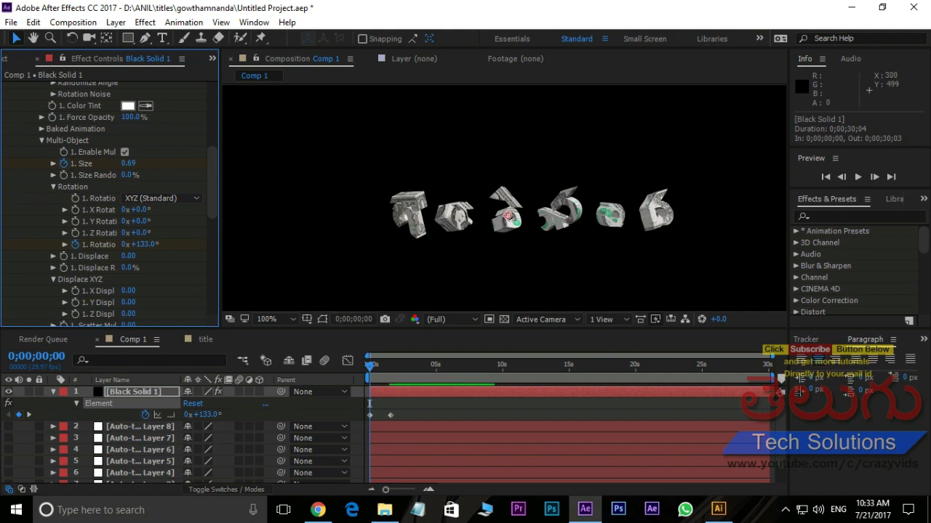
left_click(369, 403)
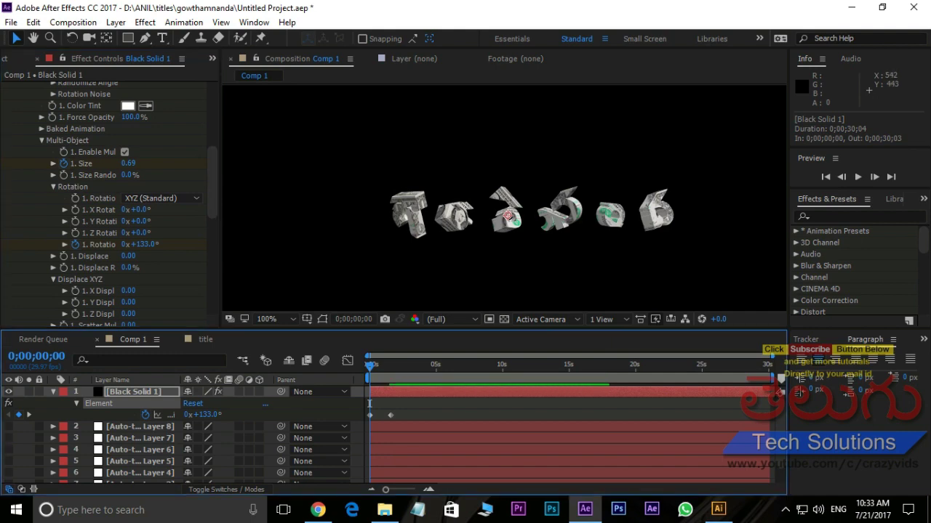
key("space")
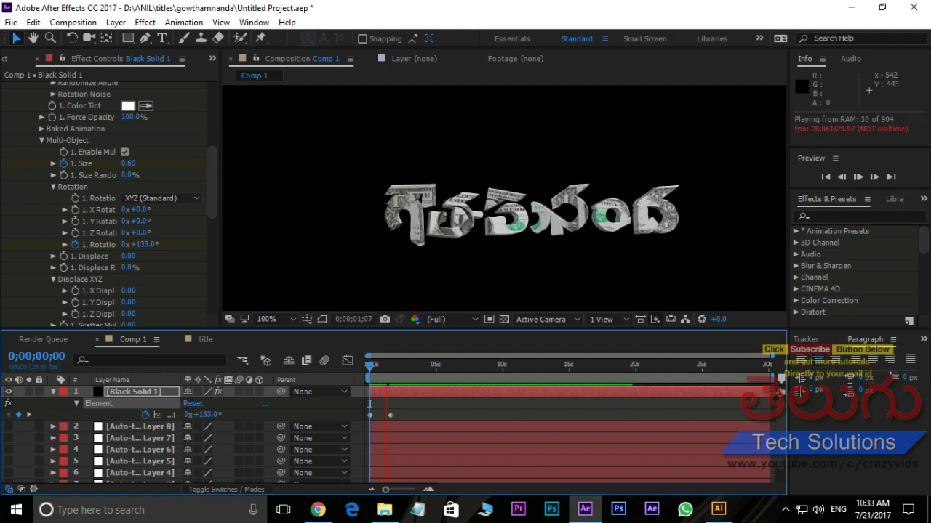
key("space")
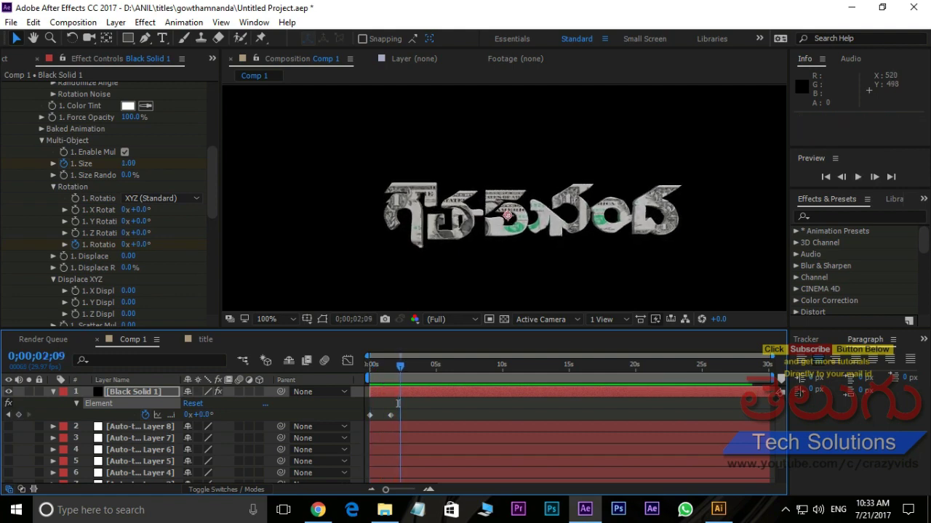
End the work area at 0;00;02;26 and preview the shortened animation
key("n")
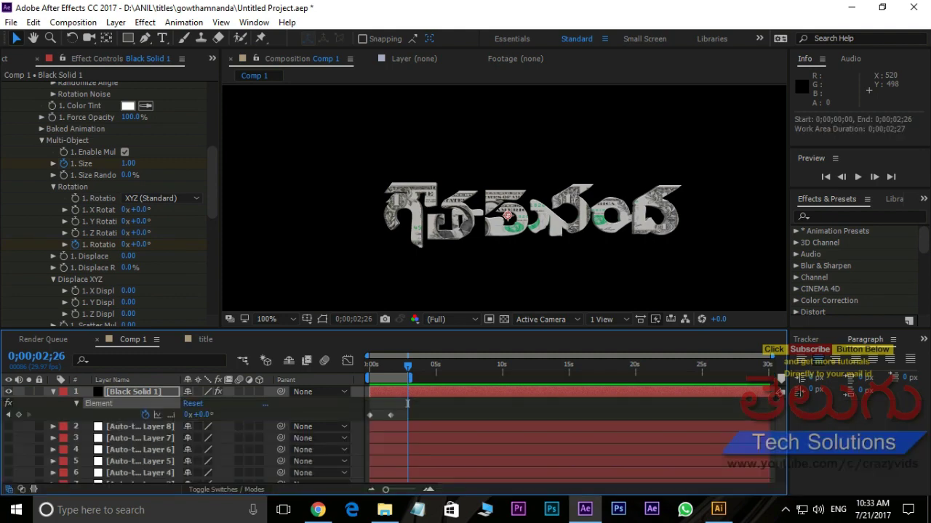
key("space")
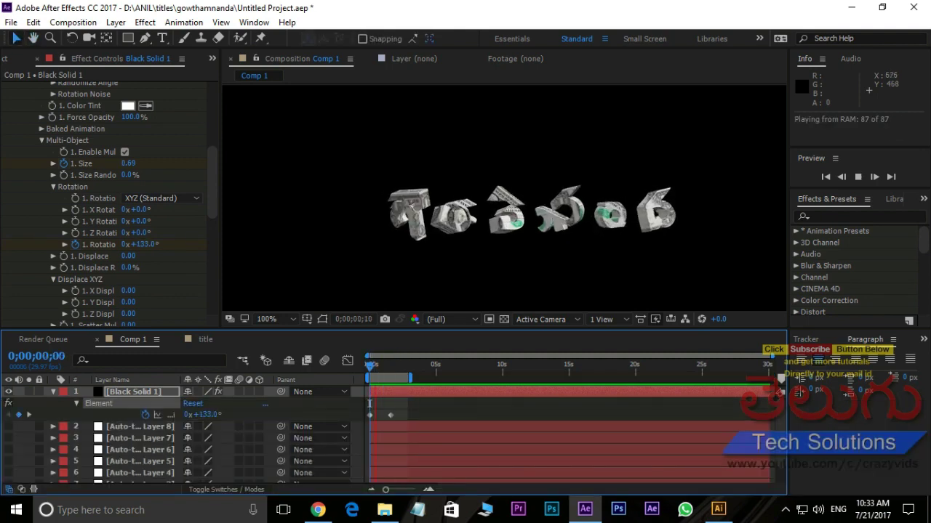
key("space")
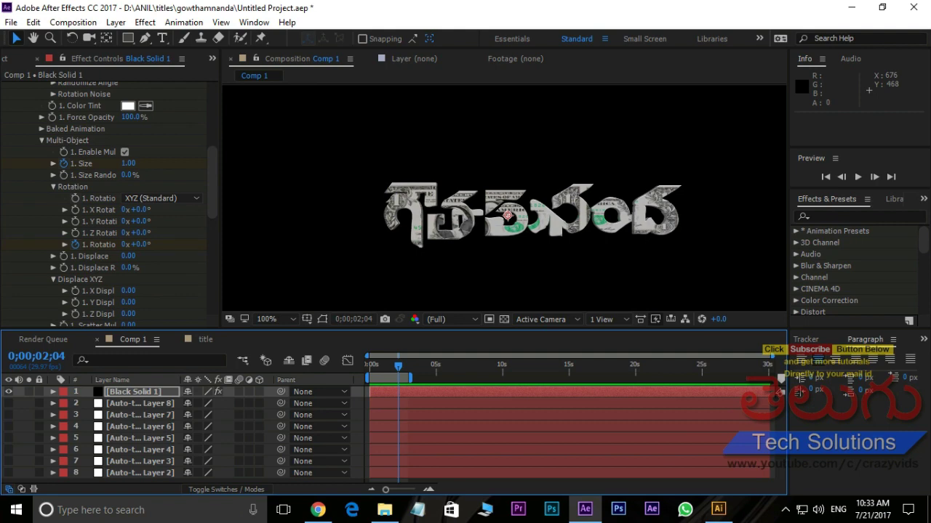
Import Goutham Nanda Telugu Movie.mp3 and place it in Comp 1 below the title
key("ctrl+i")
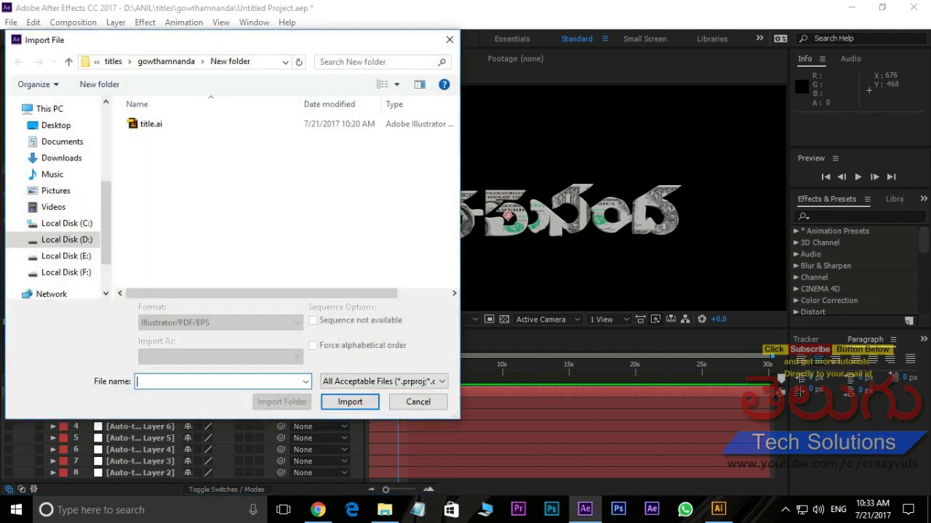
left_click(68, 61)
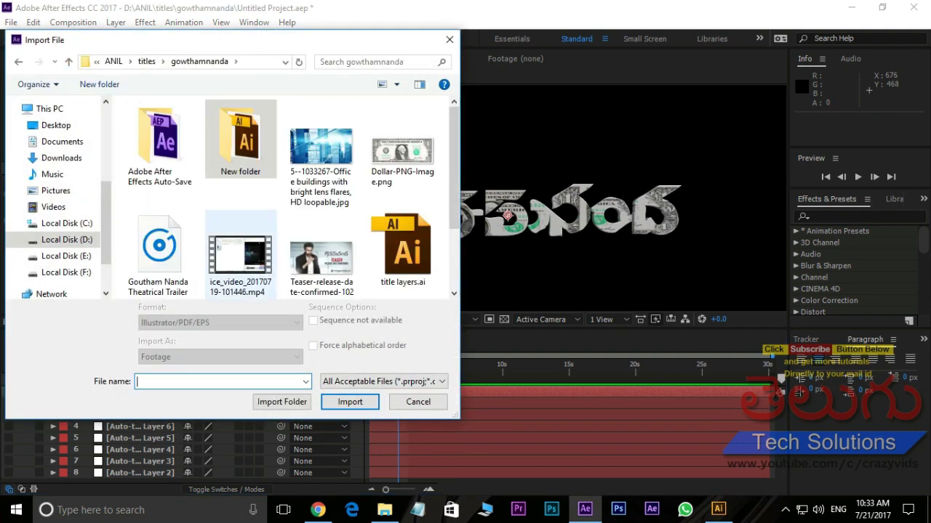
left_click(160, 248)
left_click(350, 402)
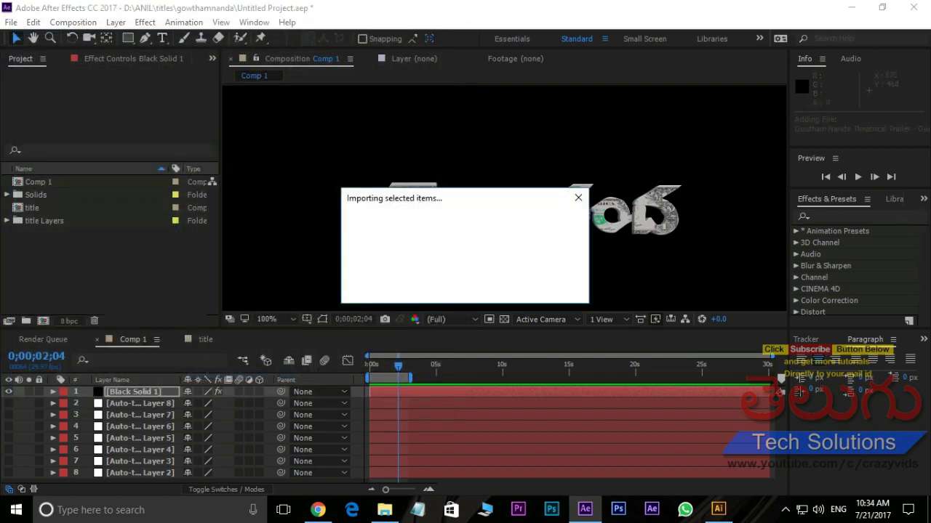
left_click_drag(94, 195, 138, 398)
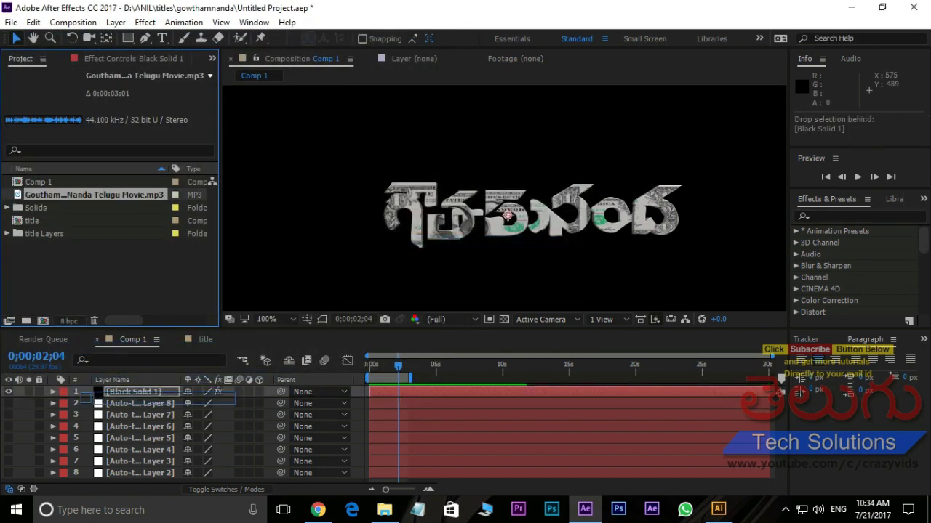
Preview with audio and slide the audio layer about 17 frames earlier
key("space")
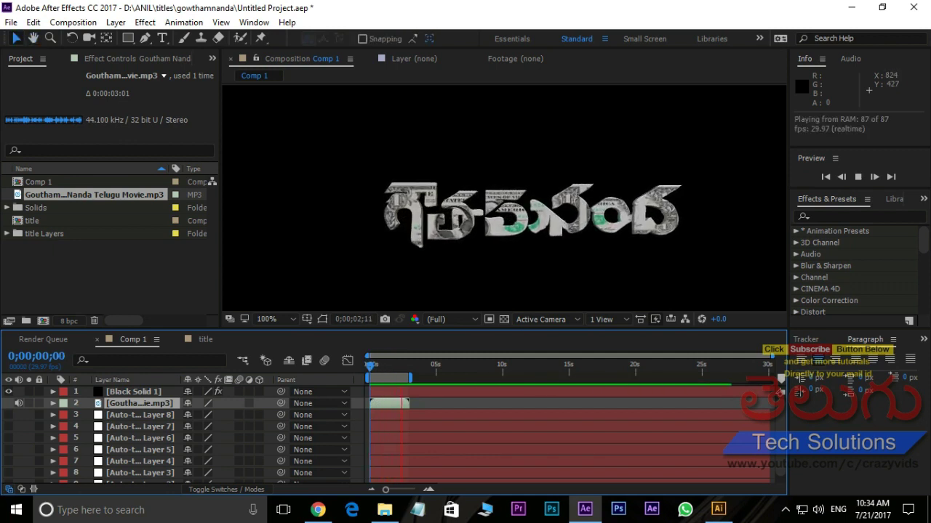
key("space")
left_click_drag(389, 403, 384, 403)
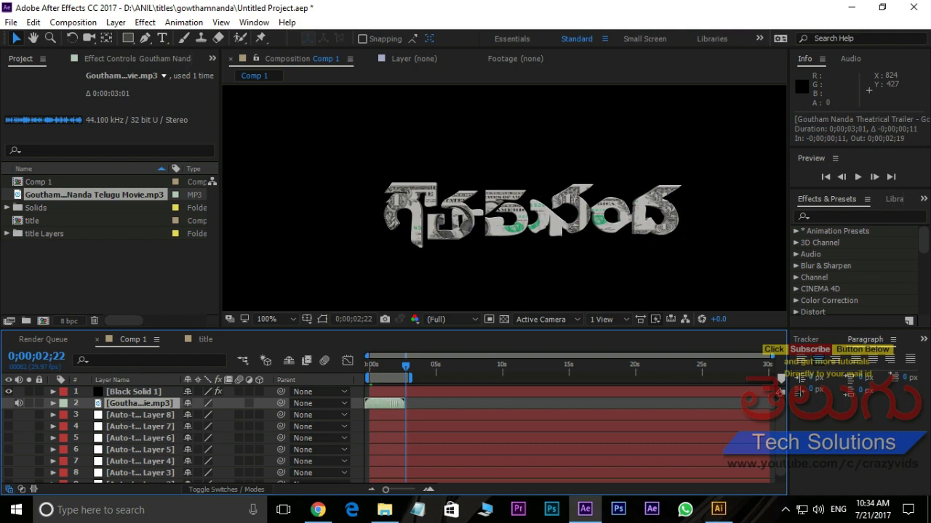
key("space")
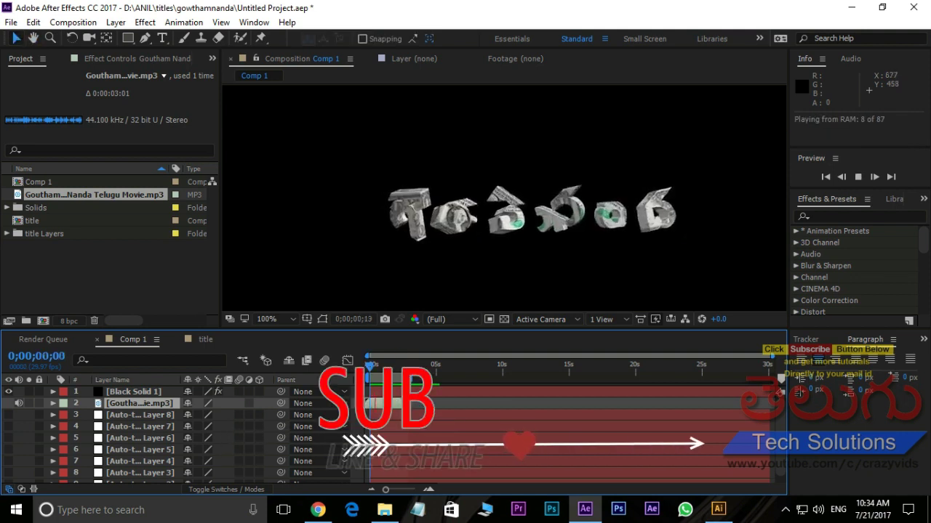
key("space")
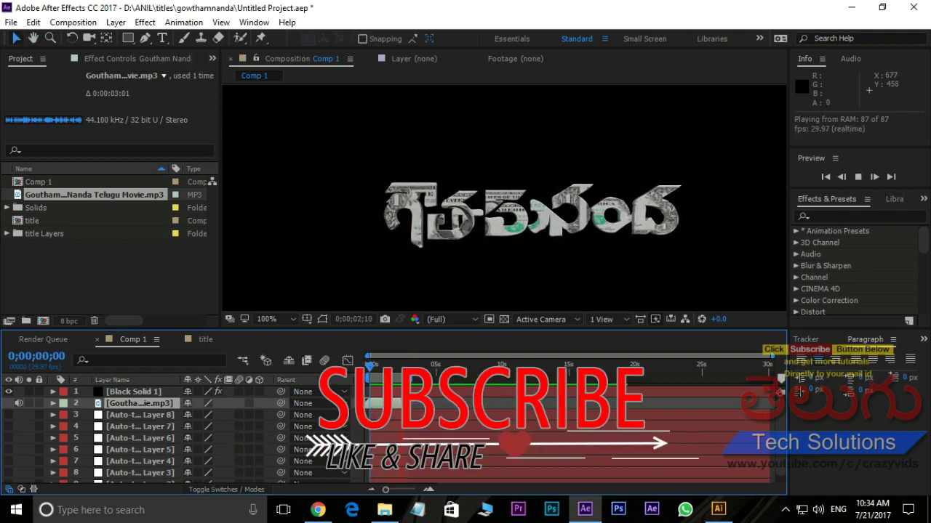
left_click_drag(386, 403, 384, 403)
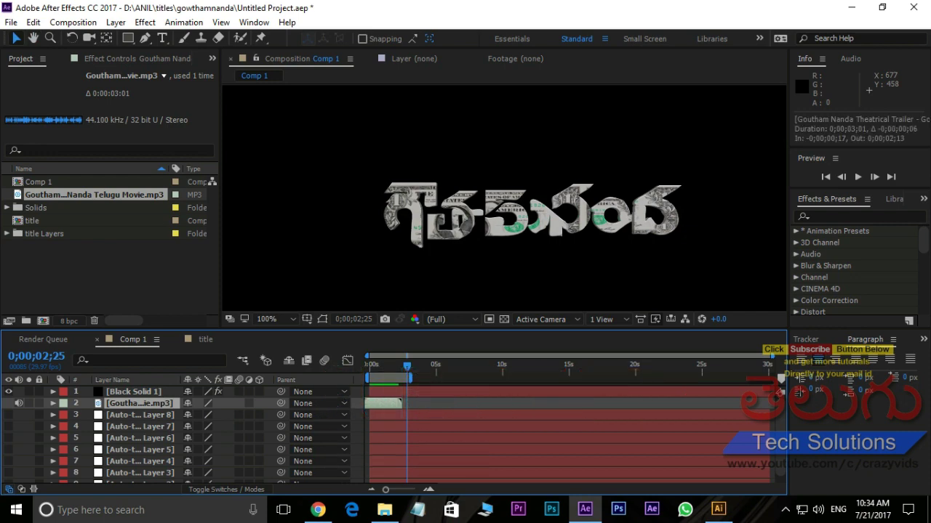
left_click(386, 364)
key("Home")
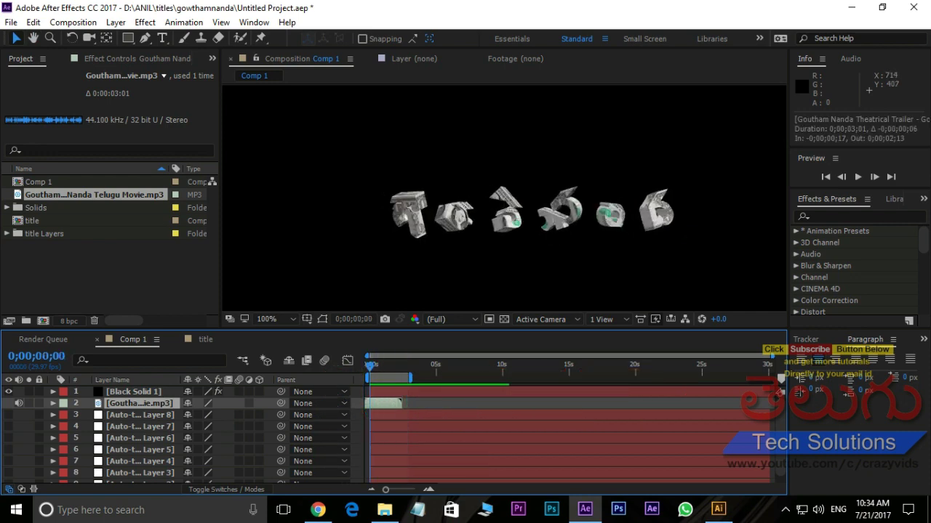